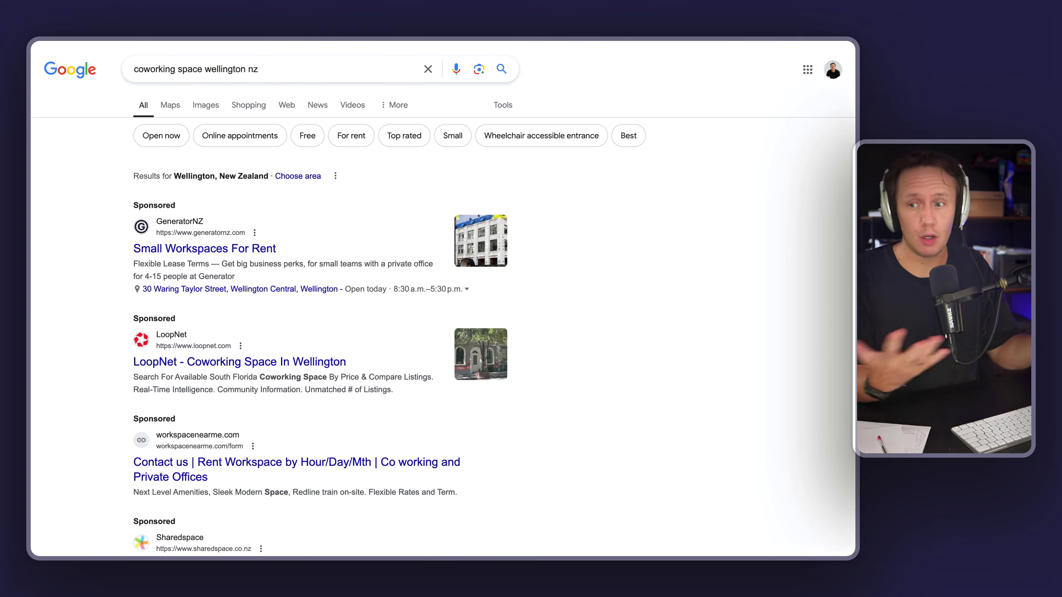
Step: Review the search results and local places listing for coworking space wellington nz
scroll(279, 492, "down", 6)
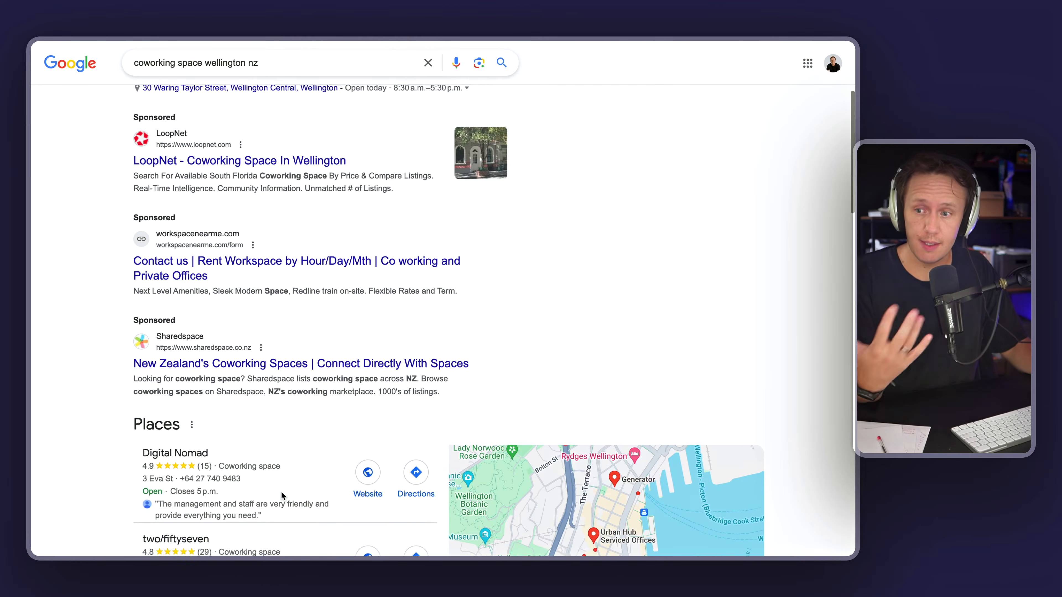
scroll(281, 491, "down", 2)
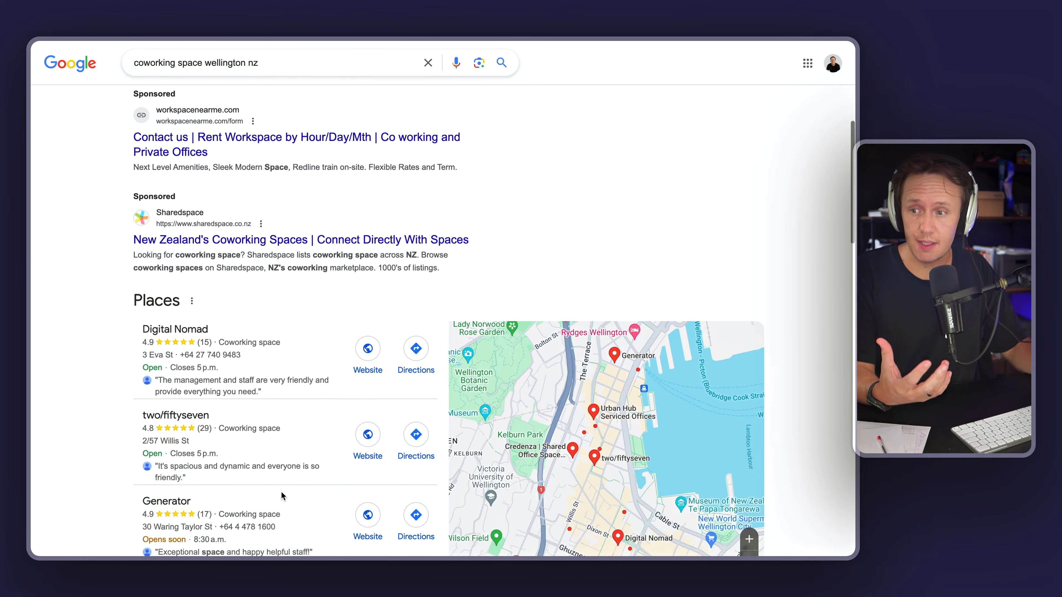
scroll(281, 491, "down", 1)
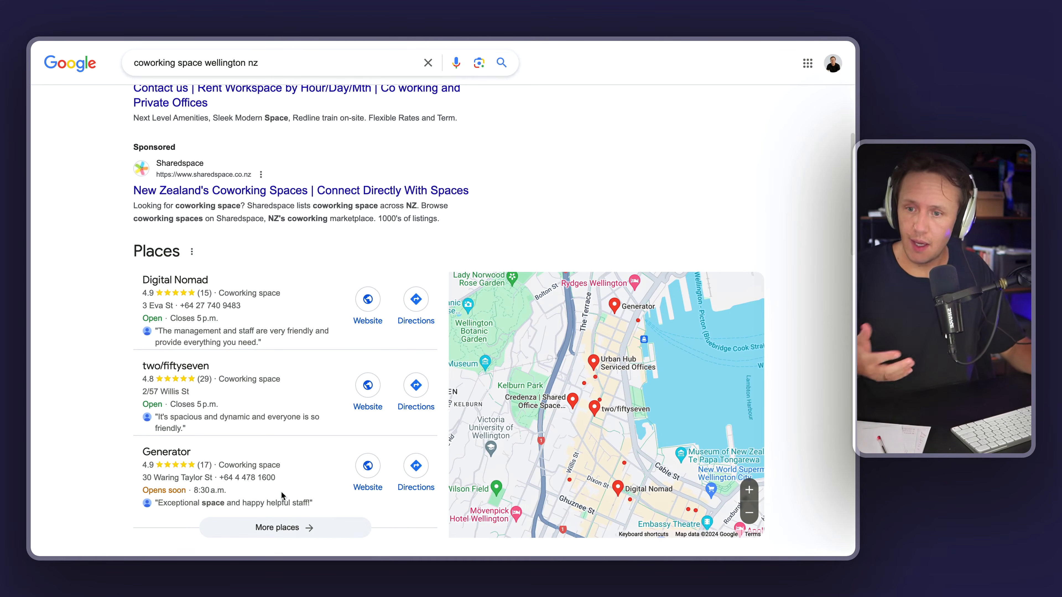
scroll(281, 491, "down", 2)
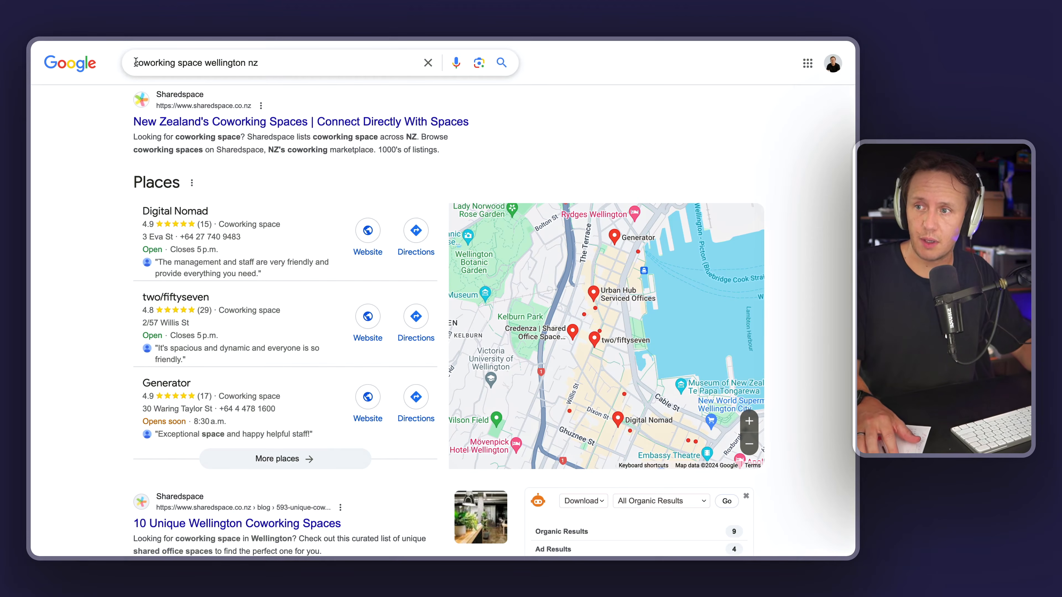
left_click_drag(134, 63, 258, 62)
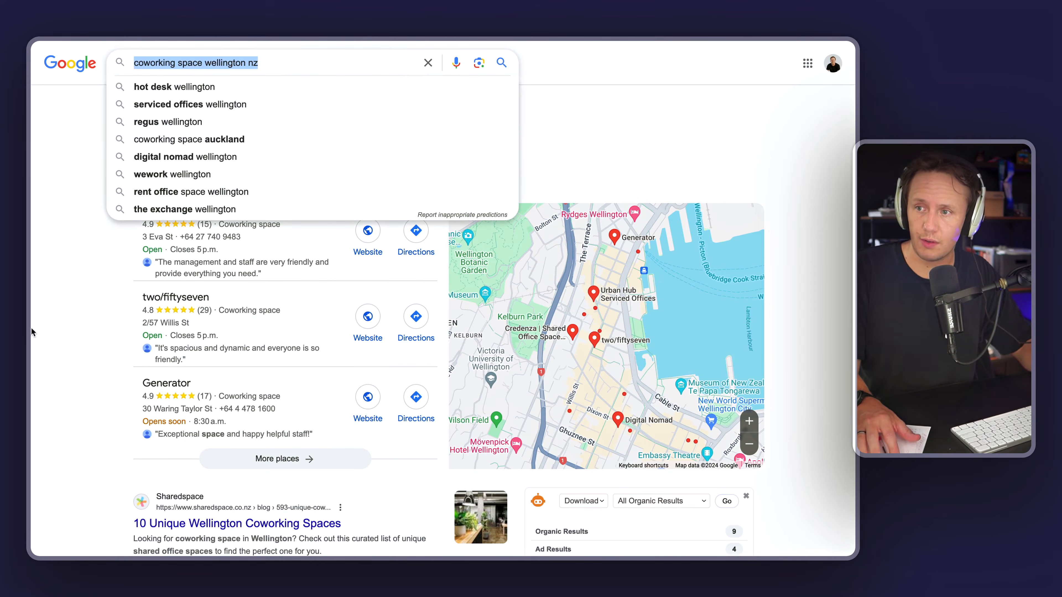
left_click(54, 302)
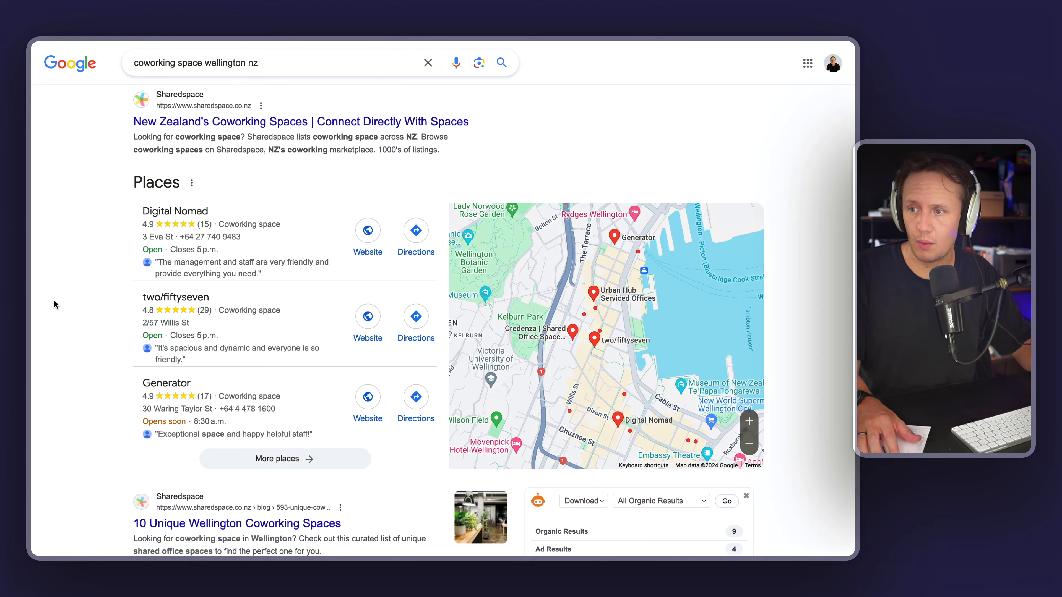
Step: Open the full places list for the search and browse the coworking spaces on the map
left_click(283, 467)
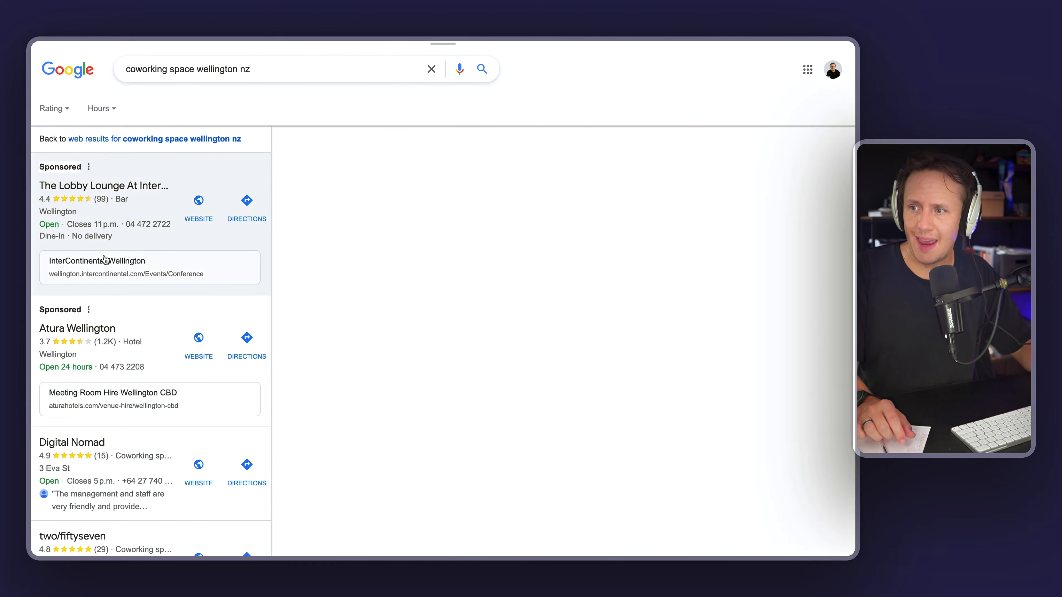
scroll(97, 335, "down", 4)
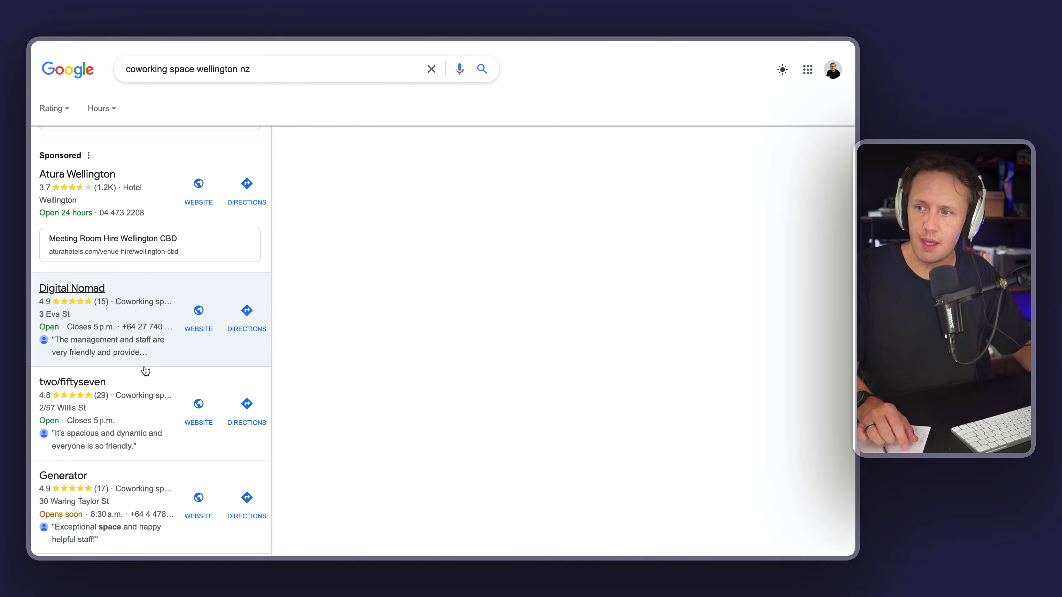
scroll(104, 419, "up", 1)
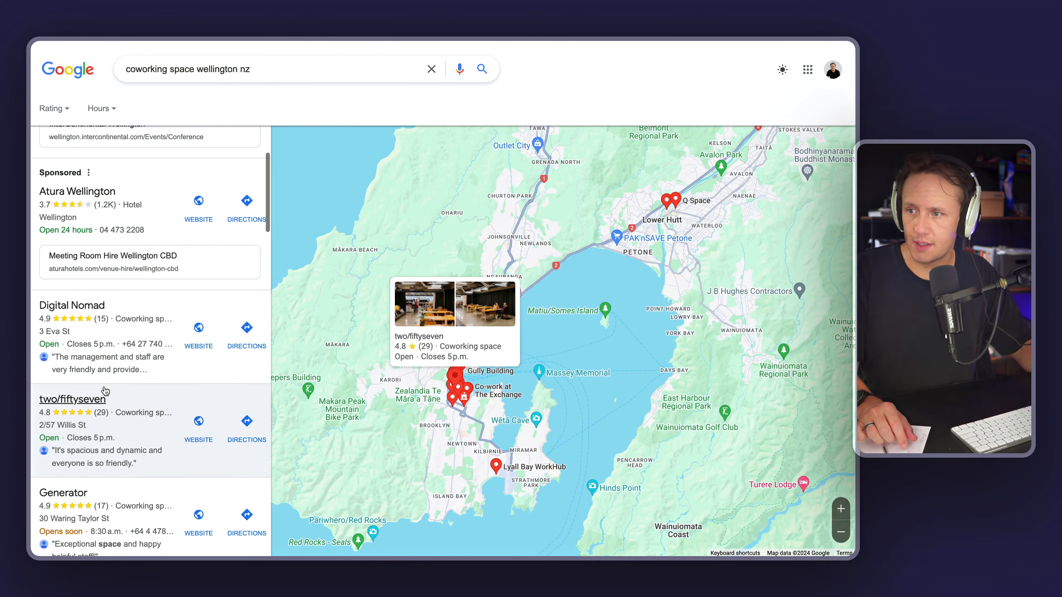
scroll(101, 349, "down", 3)
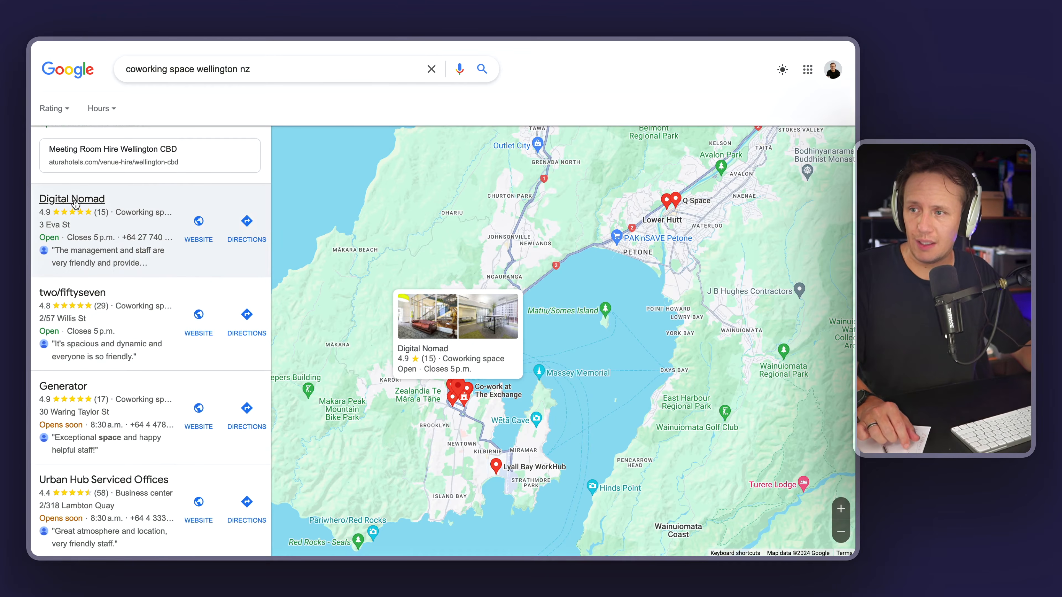
Step: Open Digital Nomad's details and expand its weekly opening hours
left_click(75, 202)
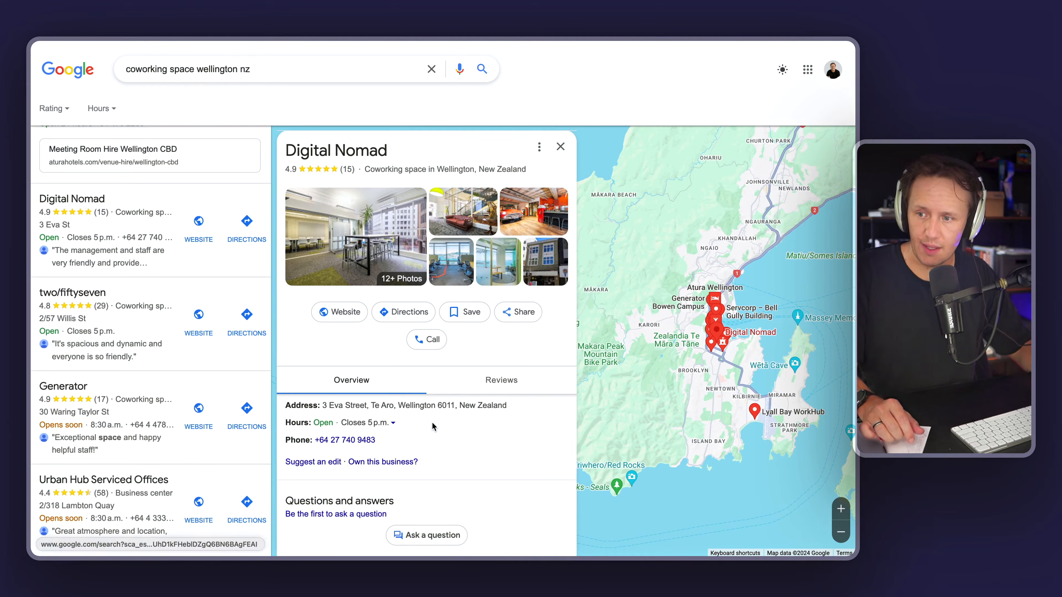
left_click(394, 423)
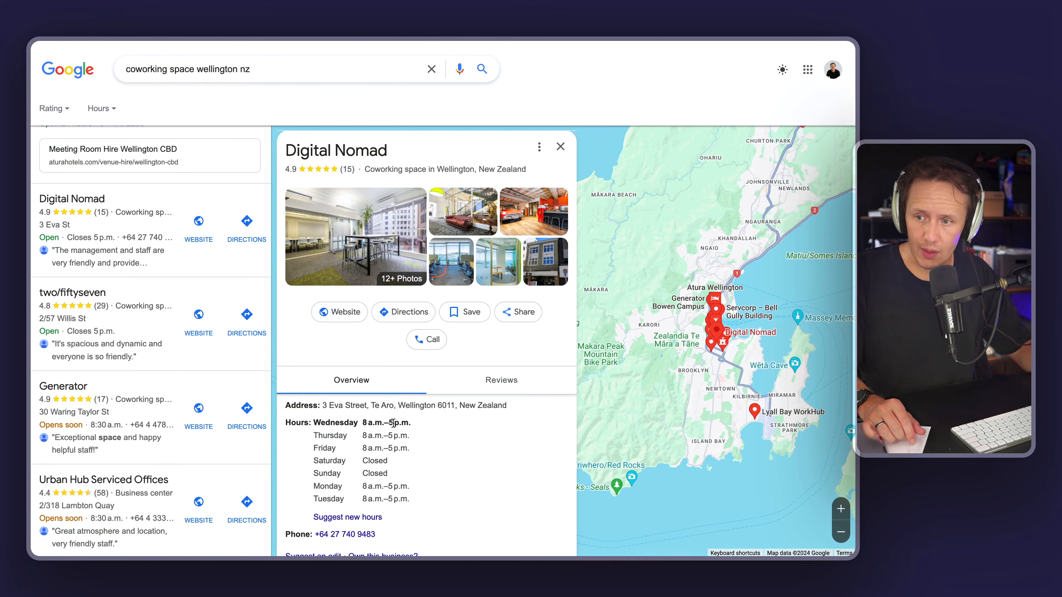
scroll(392, 432, "down", 3)
scroll(392, 432, "up", 3)
scroll(385, 443, "down", 7)
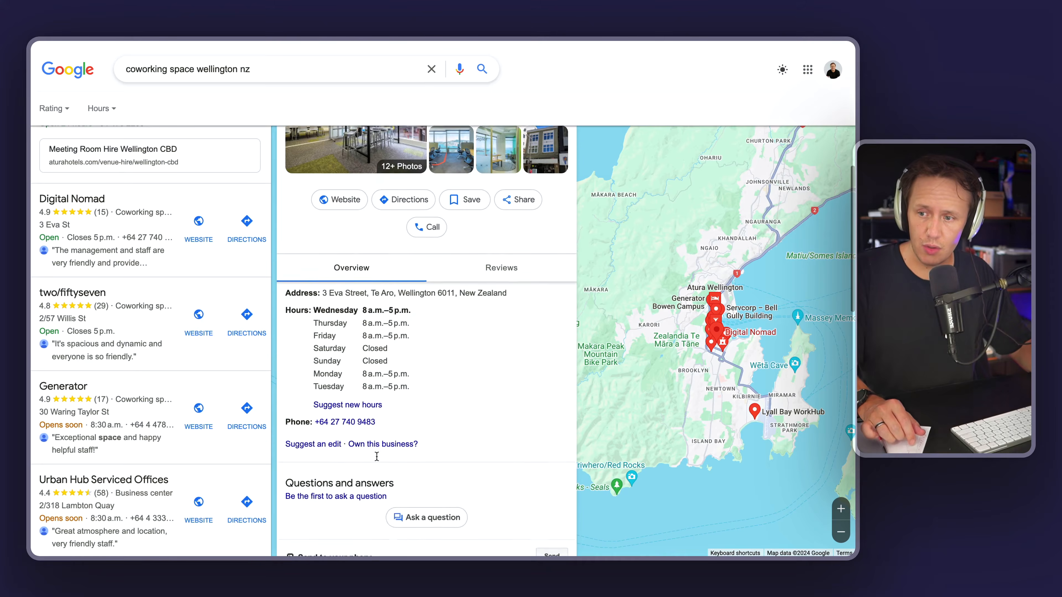
scroll(378, 460, "up", 6)
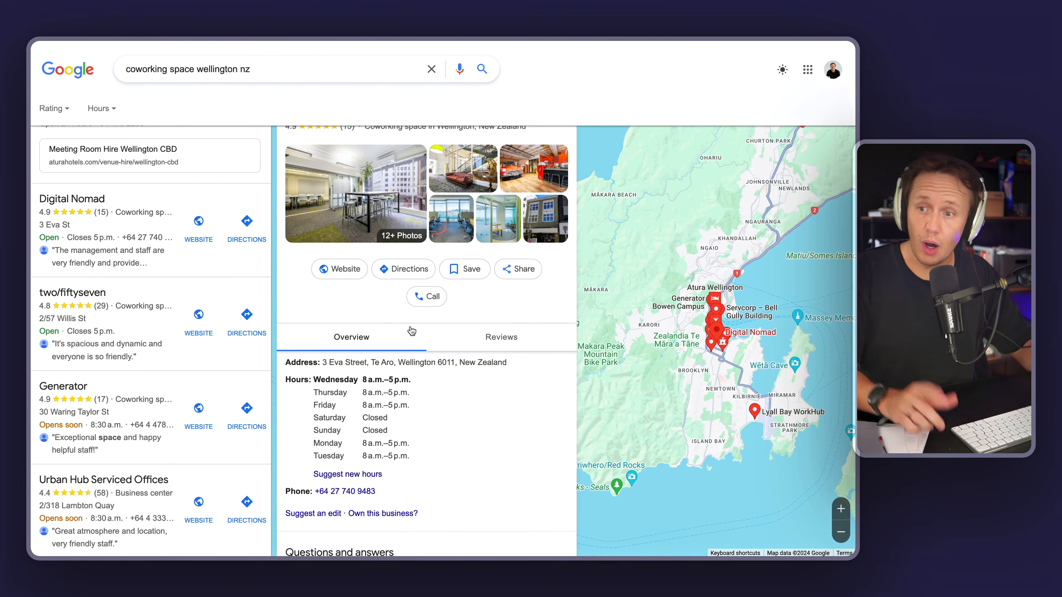
scroll(308, 350, "up", 1)
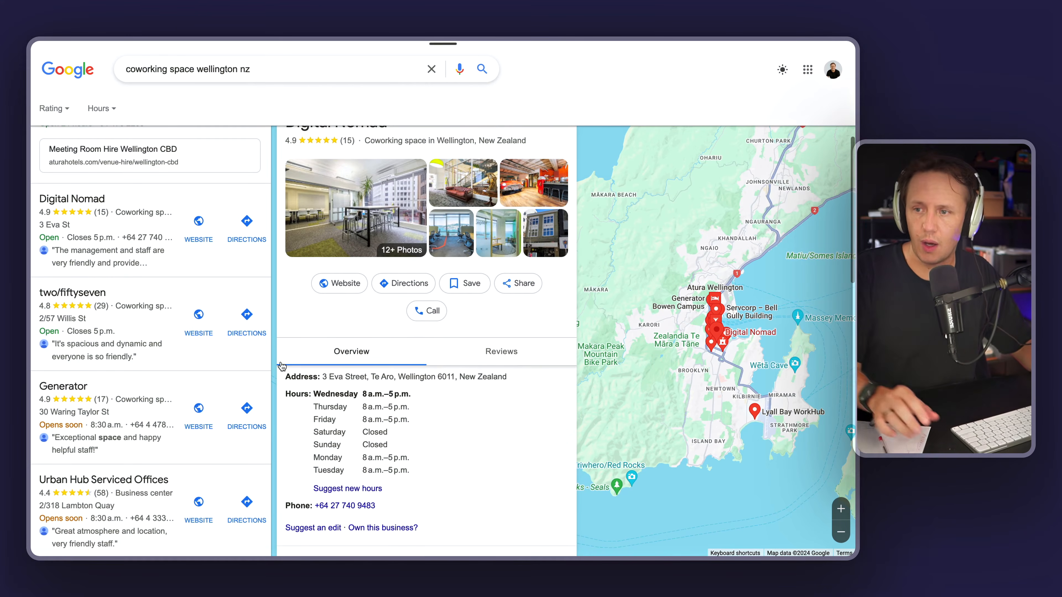
Step: Visit Digital Nomad's website, return to the places results and scroll through the remaining listings
left_click(346, 284)
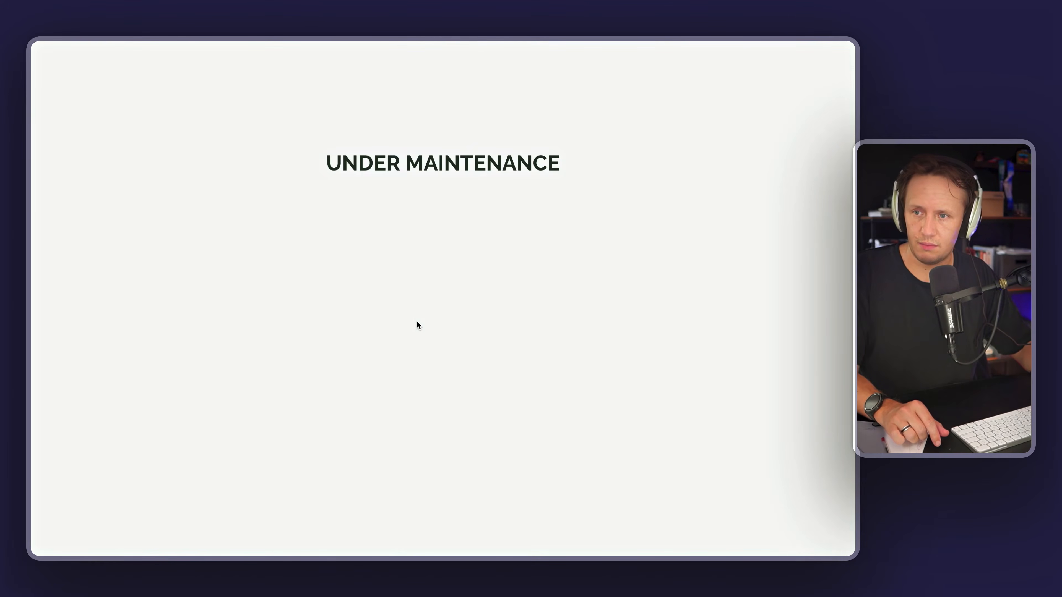
mouse_move(32, 249)
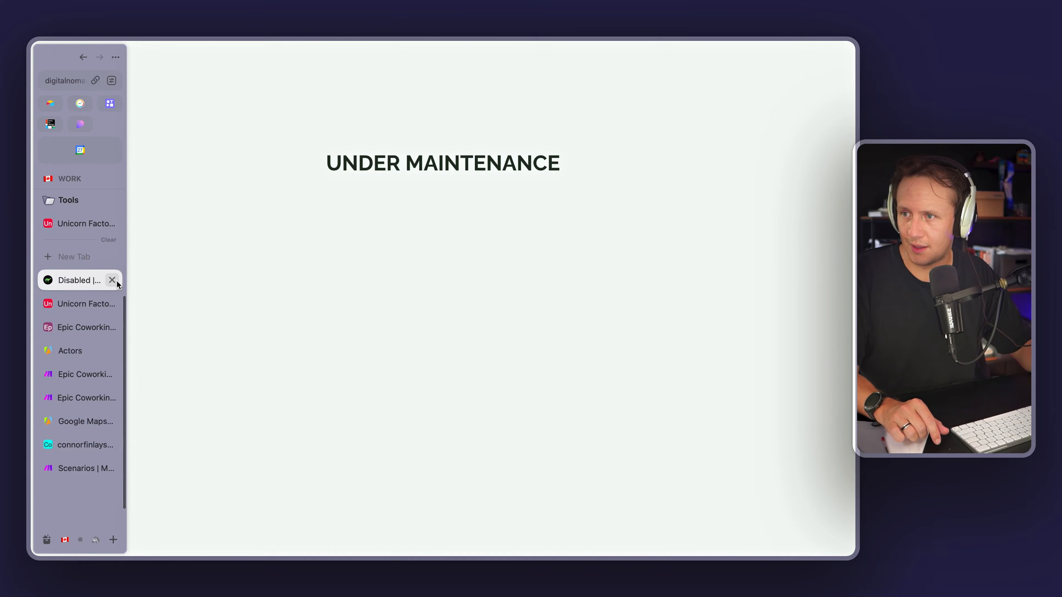
left_click(84, 56)
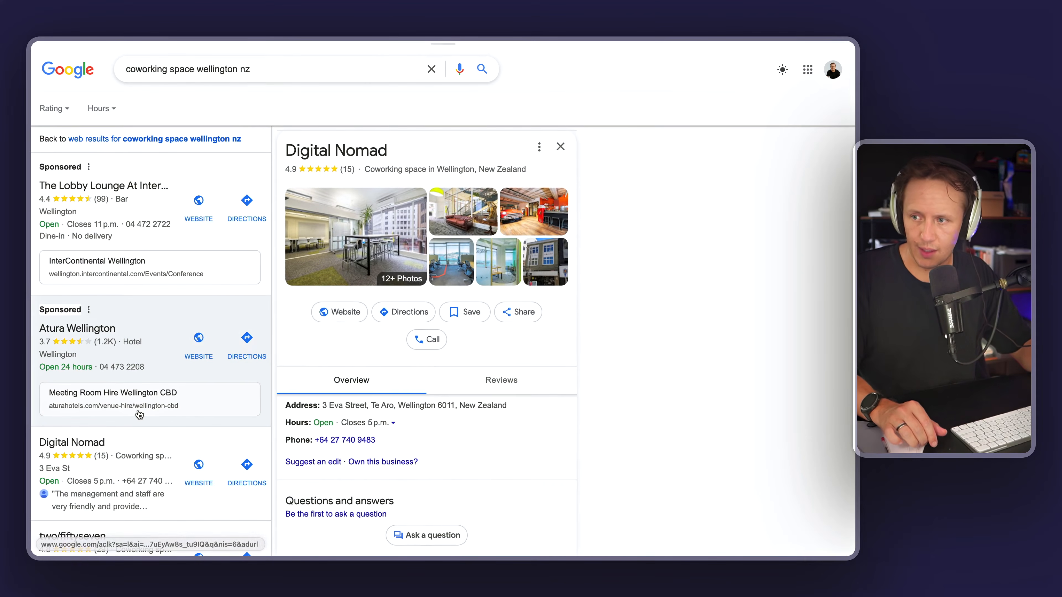
scroll(140, 414, "down", 8)
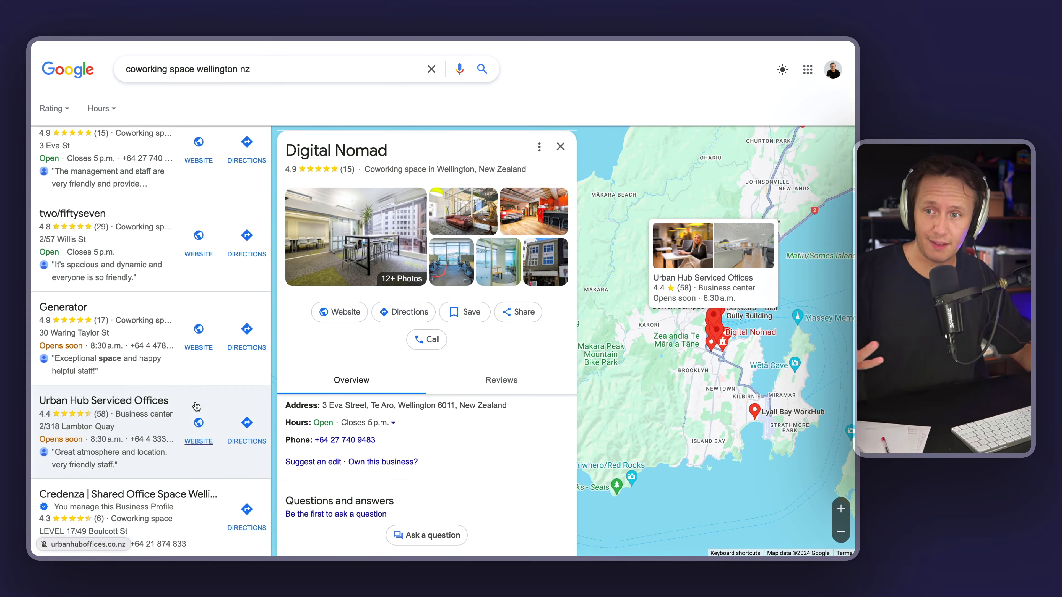
scroll(197, 406, "down", 4)
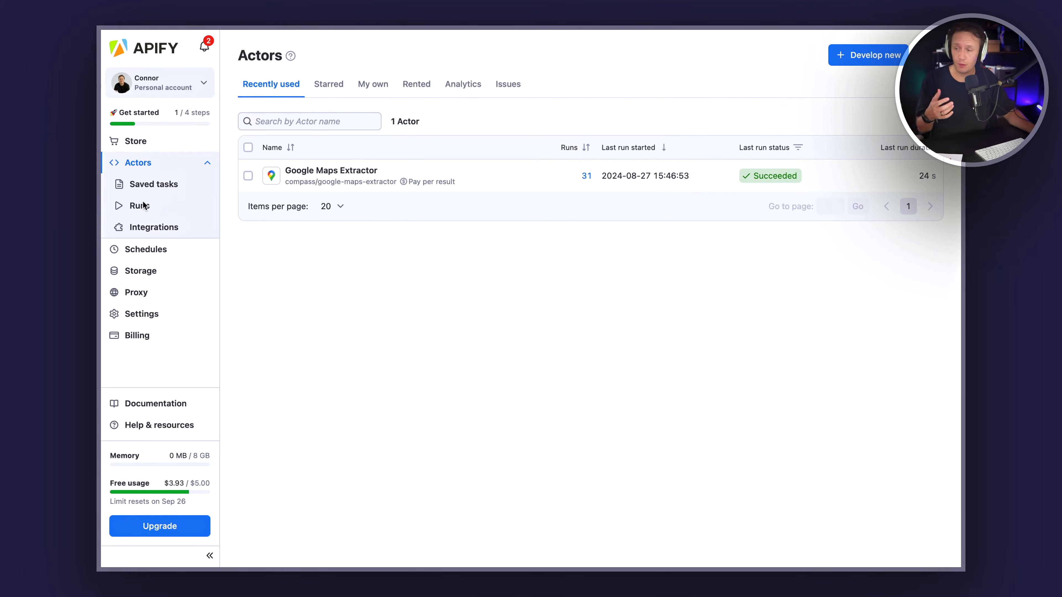
Step: Switch to Apify, open the Store and search for linkedin actors
left_click(136, 142)
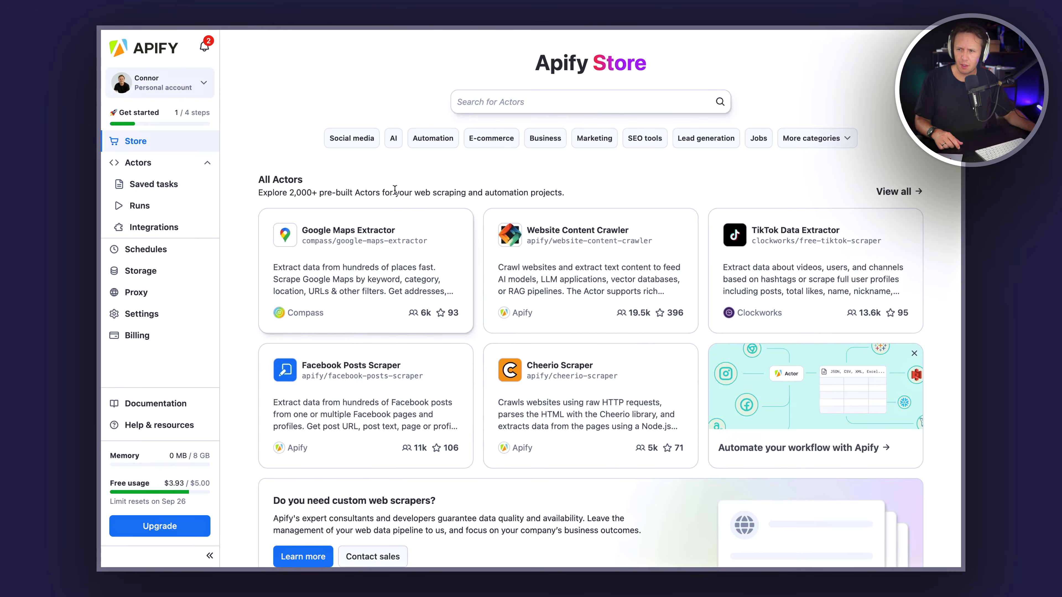
scroll(566, 295, "down", 4)
scroll(346, 365, "up", 3)
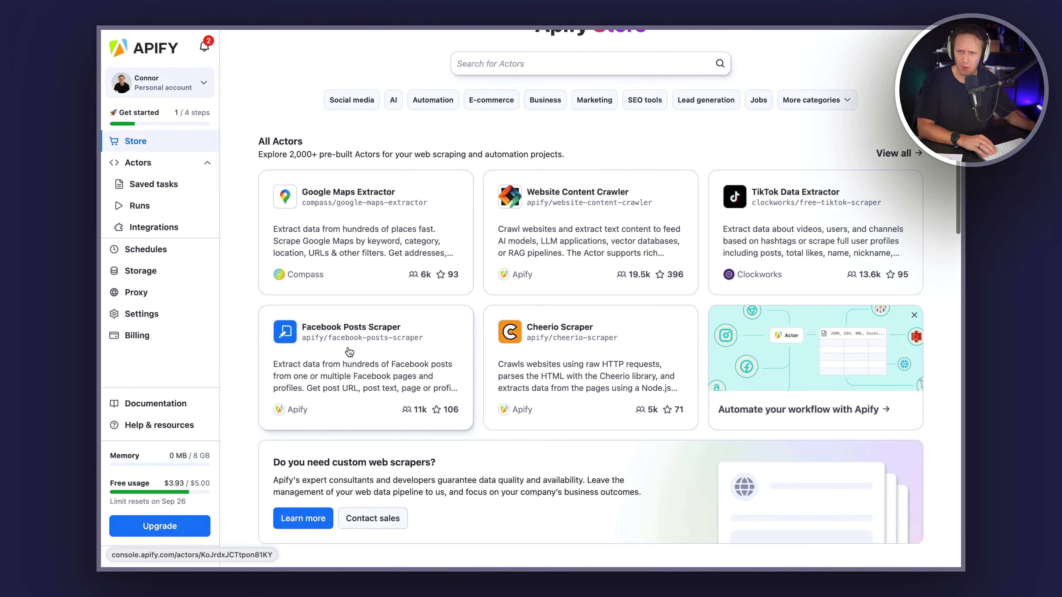
left_click(523, 63)
type("l")
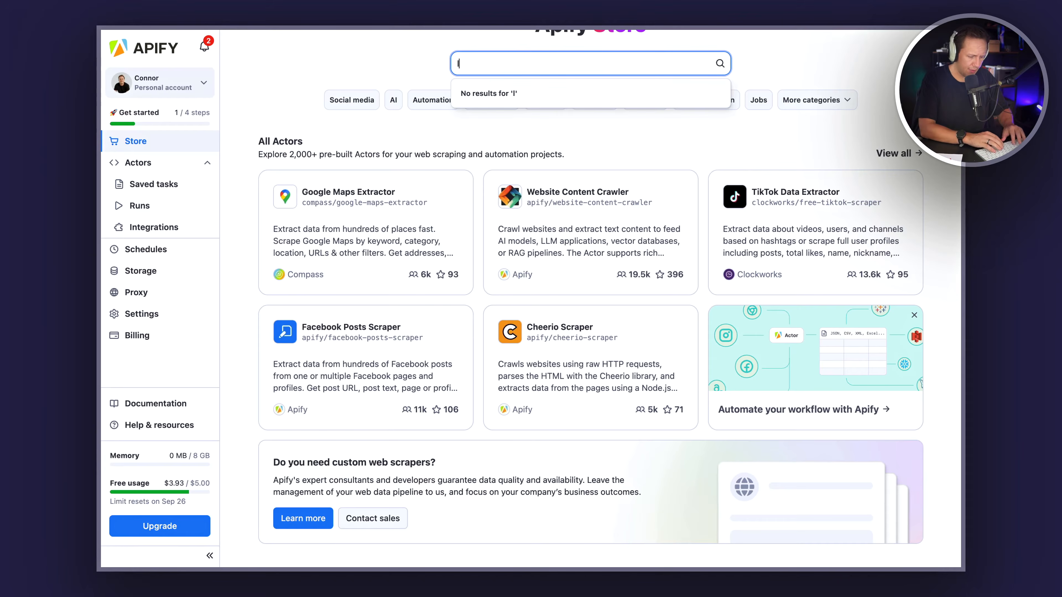
type("inke")
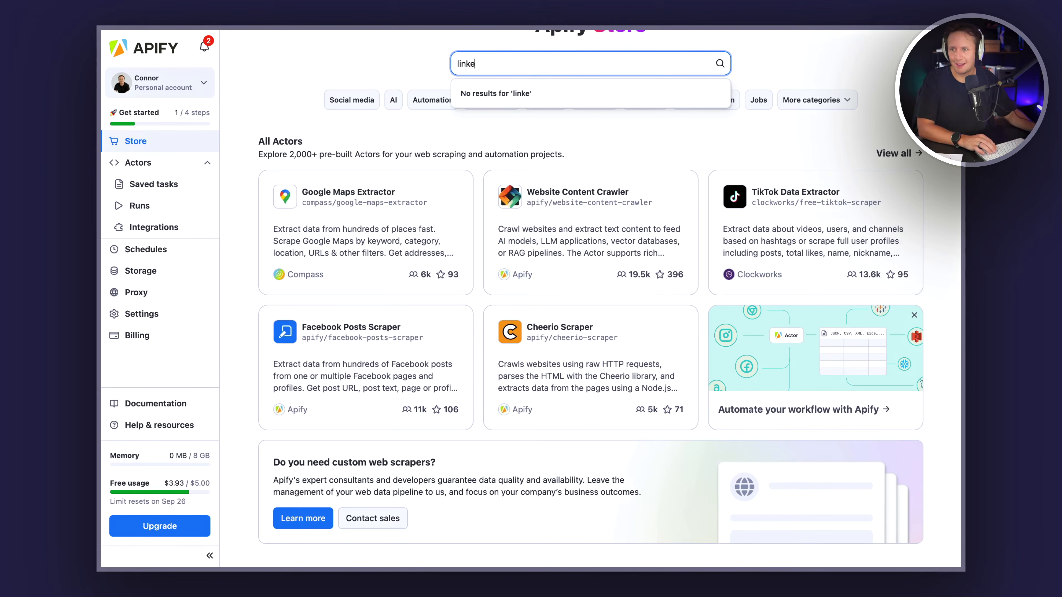
type("din")
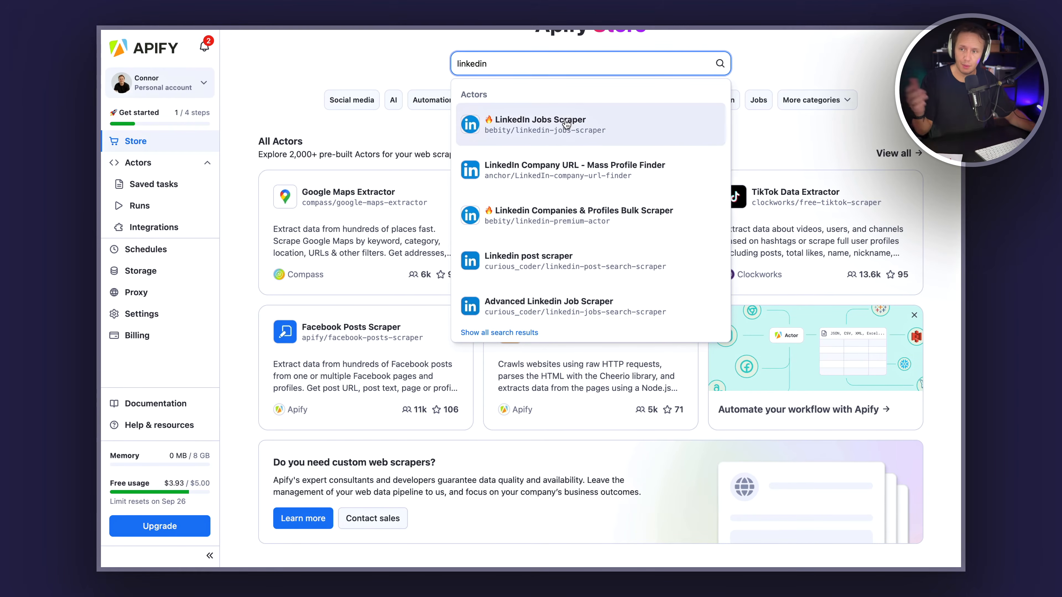
Step: Browse the Store's developer tools, collections and popular community actors
scroll(567, 124, "down", 1)
scroll(567, 124, "down", 10)
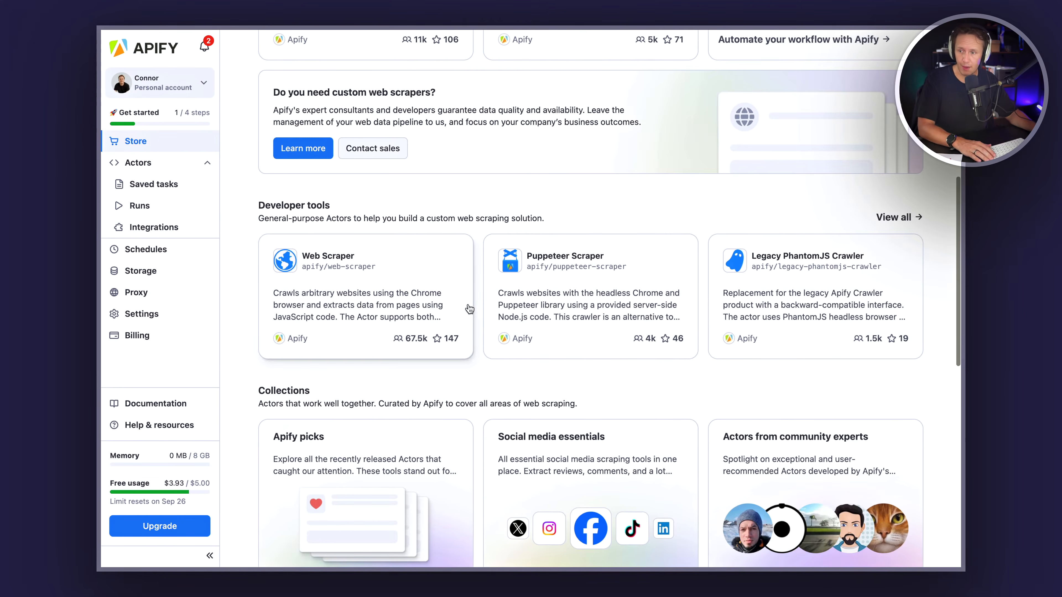
scroll(623, 218, "down", 5)
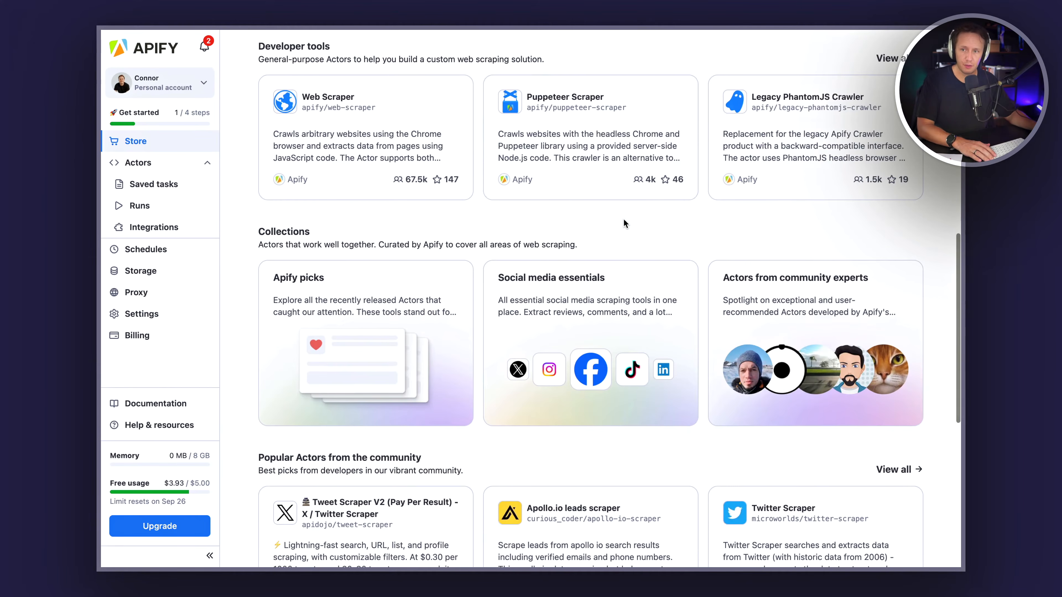
scroll(624, 220, "down", 6)
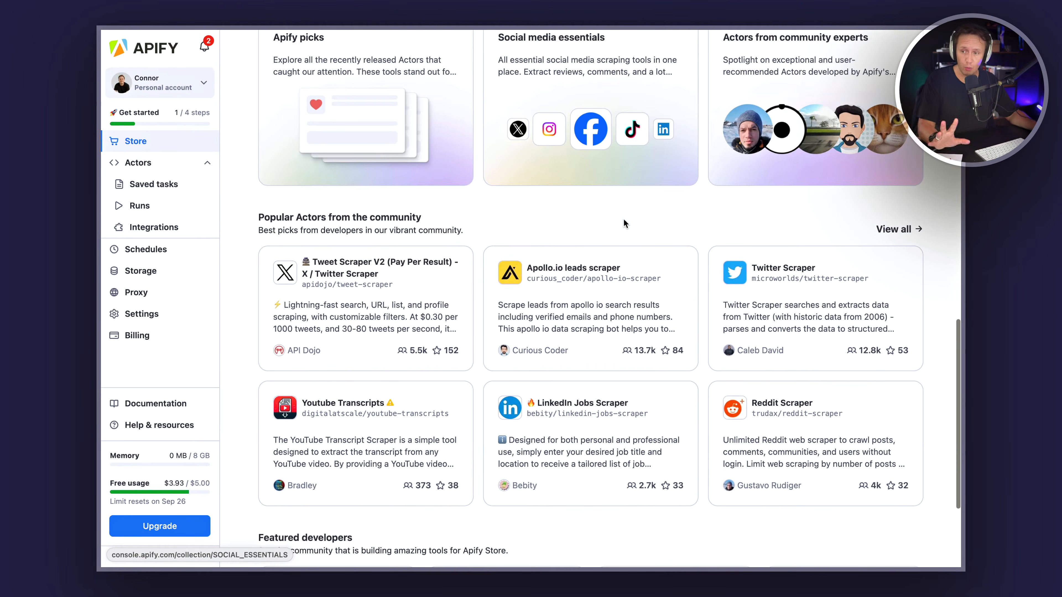
scroll(624, 220, "down", 5)
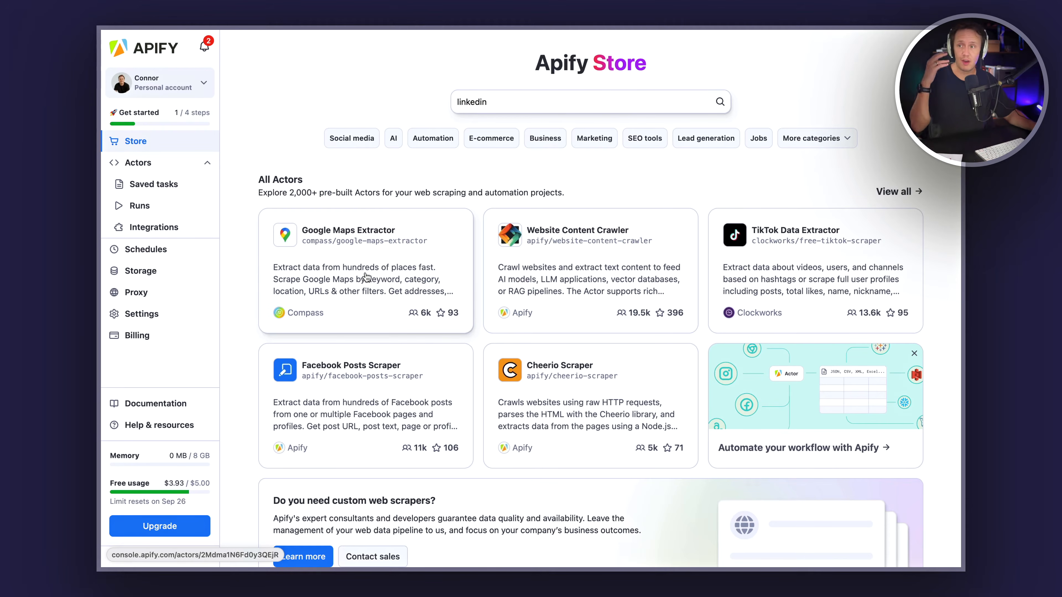
Step: Open the Google Maps Extractor actor and scroll through its input instructions
left_click(366, 251)
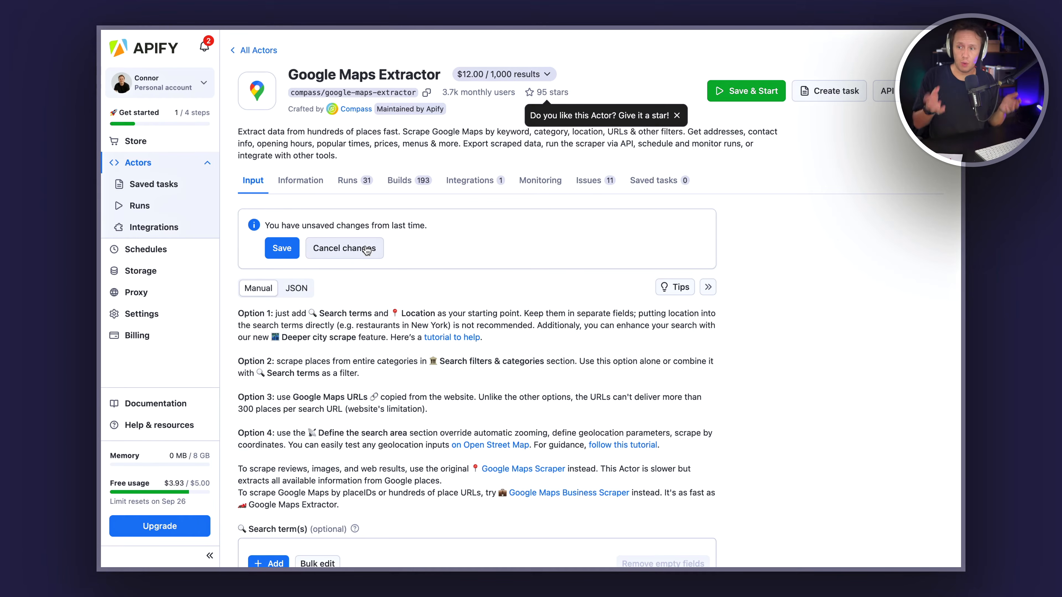
scroll(379, 370, "down", 3)
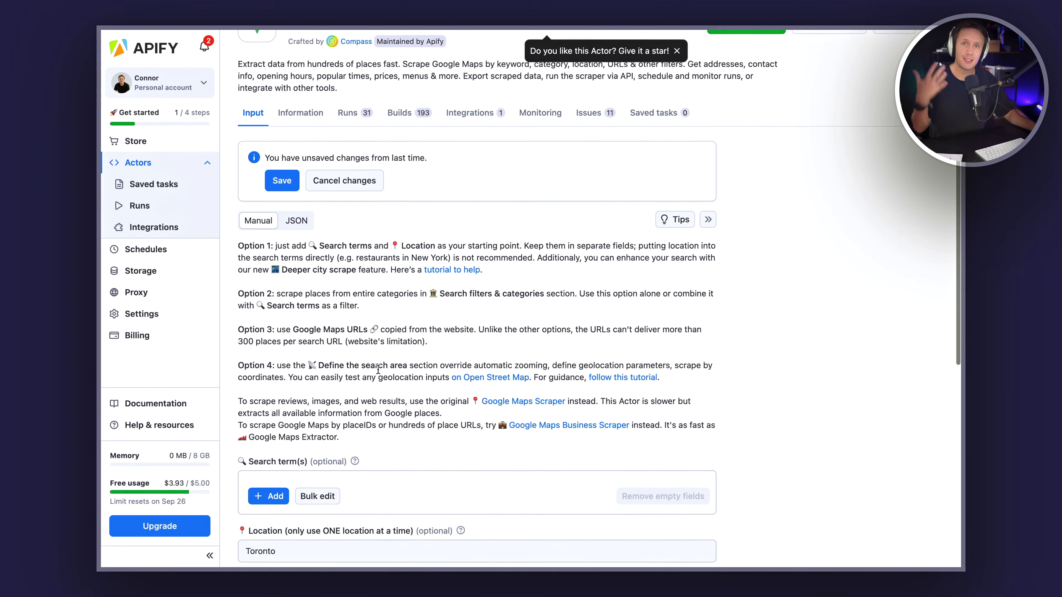
scroll(378, 370, "down", 6)
left_click(246, 346)
scroll(411, 270, "up", 9)
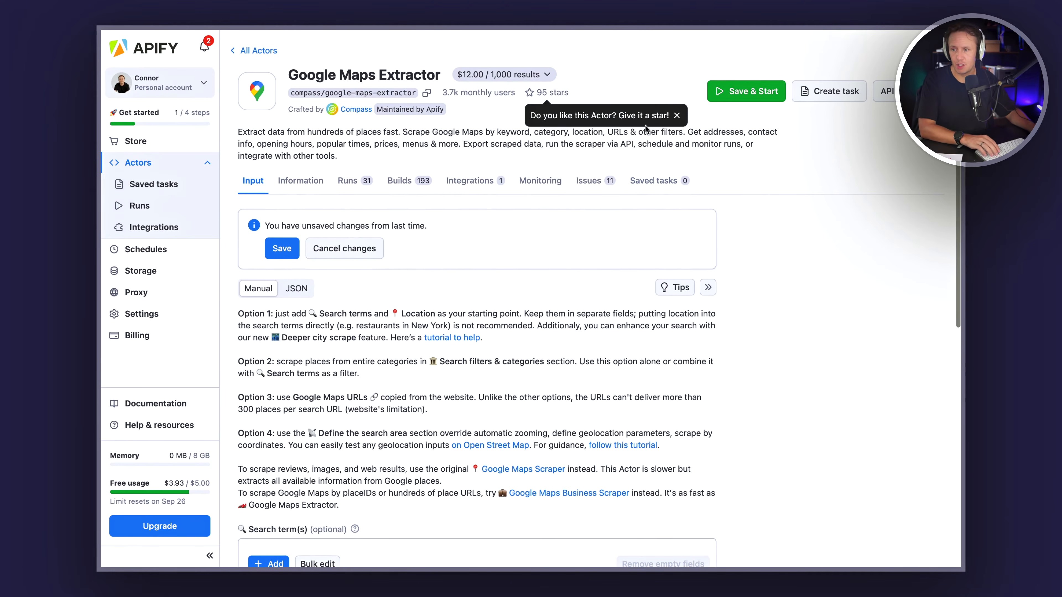
scroll(413, 168, "down", 6)
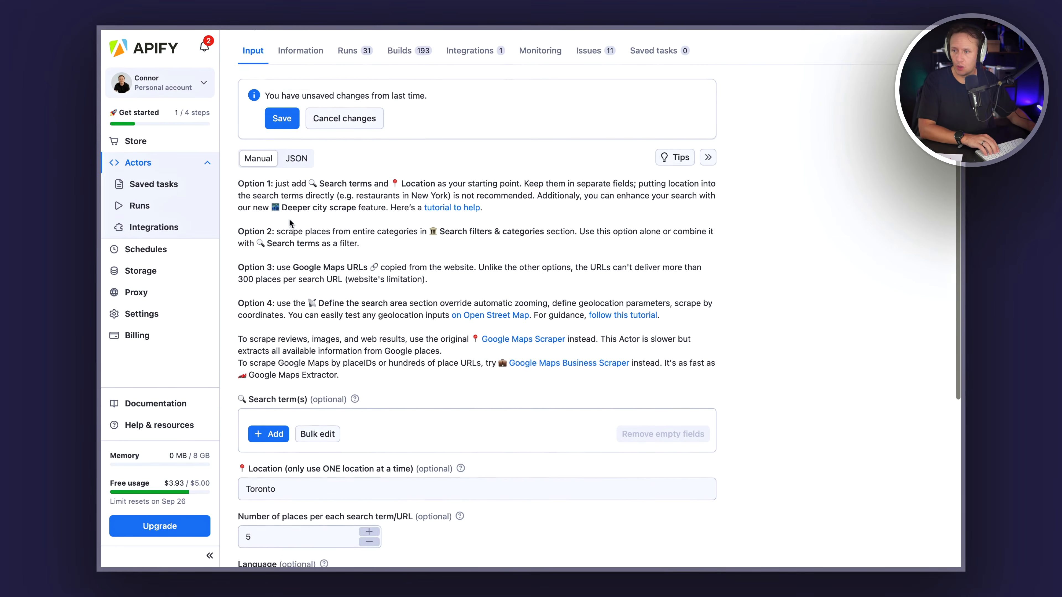
scroll(291, 219, "down", 5)
Step: Set the location to Wellington, New Zealand
left_click(349, 242)
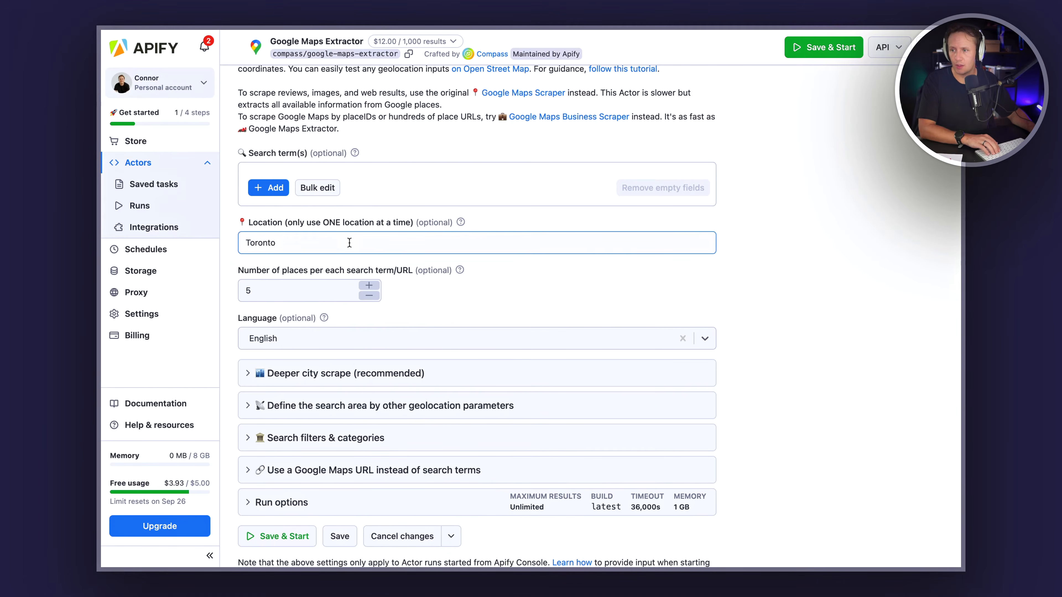
triple_click(312, 243)
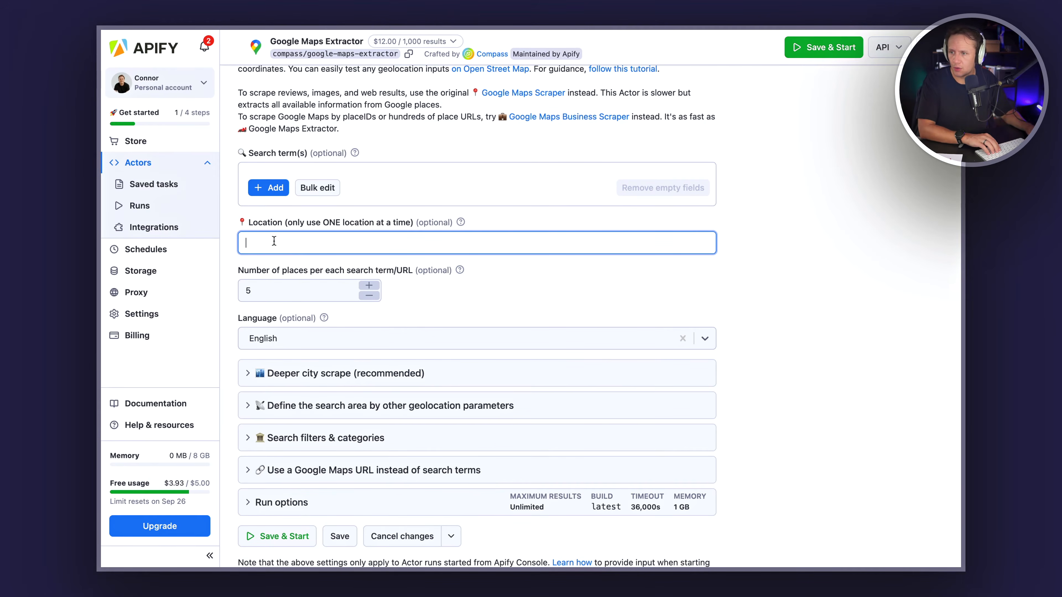
type("W")
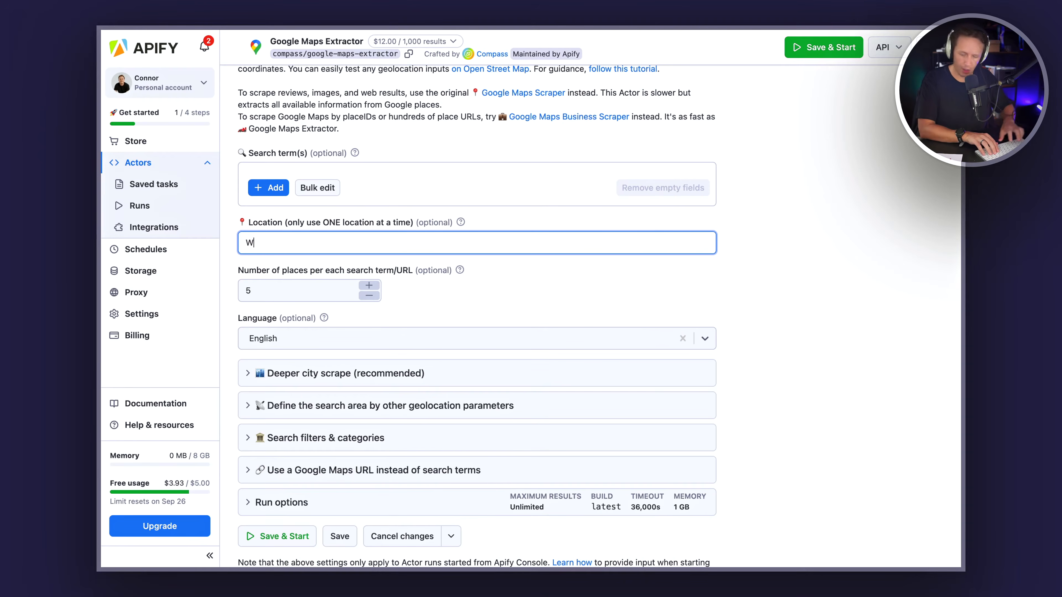
type("ellington, New Zealand")
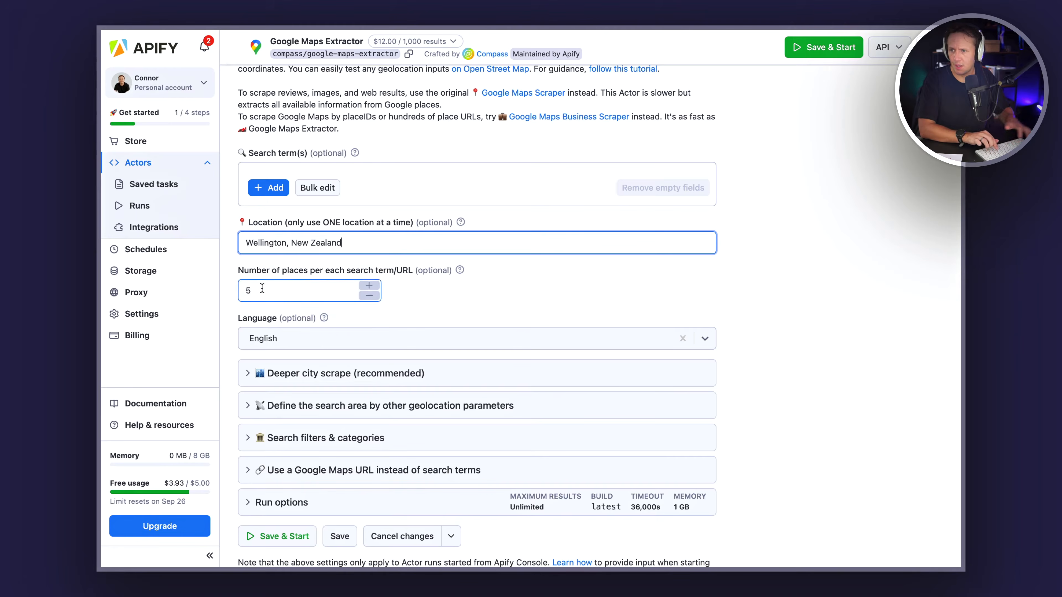
Step: Expand the Deeper city scrape section and review its setting
left_click(251, 382)
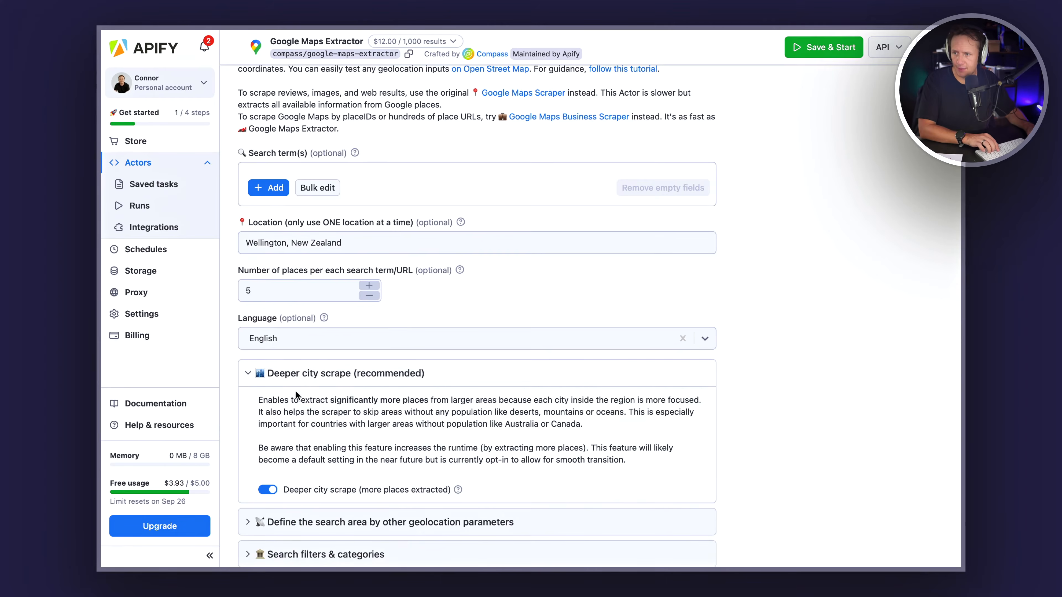
scroll(341, 427, "down", 3)
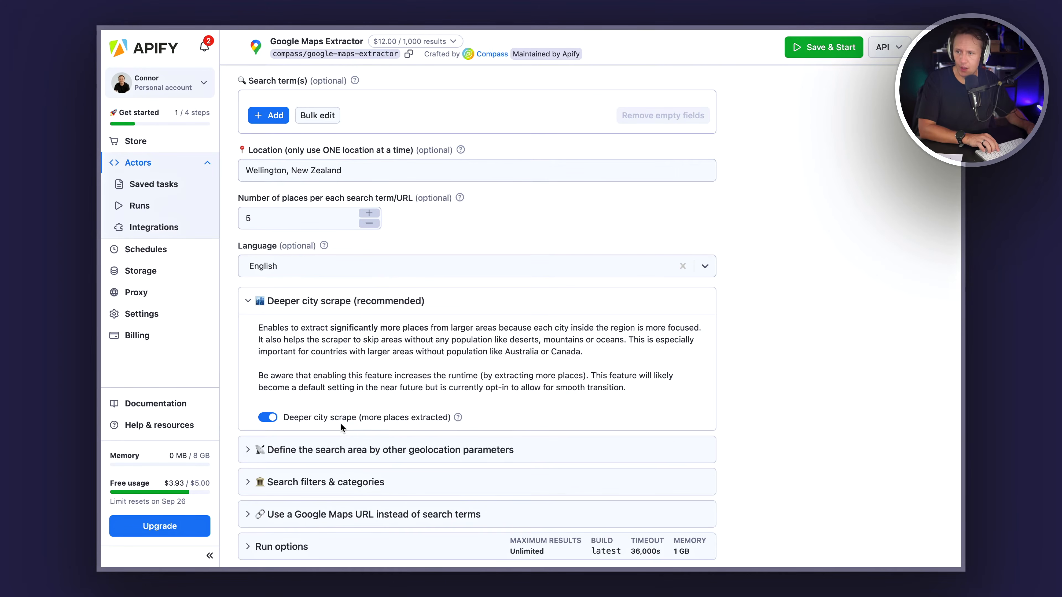
scroll(318, 419, "down", 3)
scroll(268, 408, "up", 3)
scroll(268, 408, "down", 3)
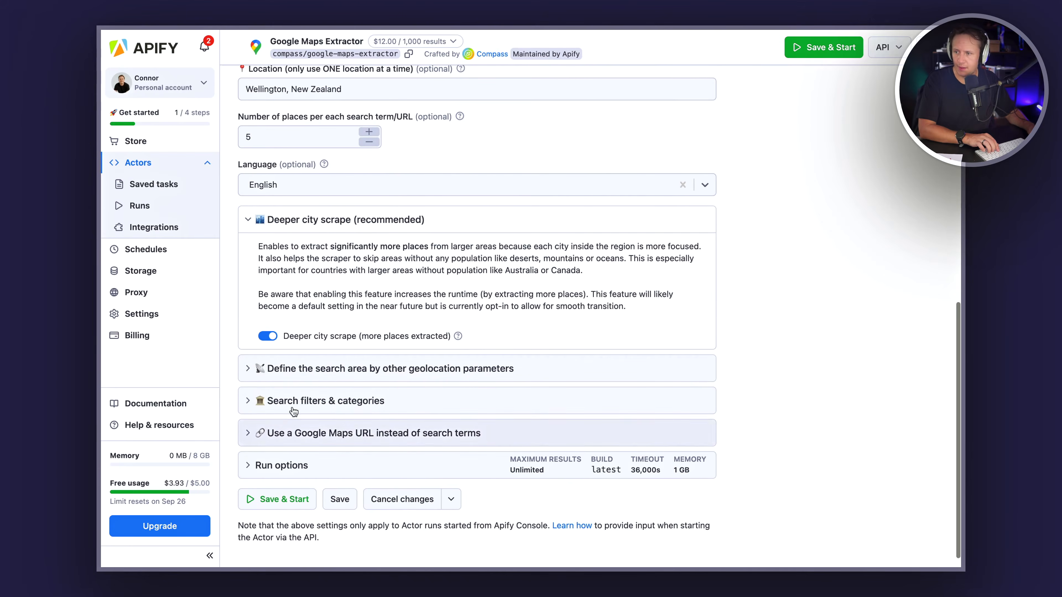
Step: Expand the geolocation parameters section, set the country to New Zealand and clear the city field
left_click(259, 374)
scroll(293, 335, "down", 7)
left_click(316, 292)
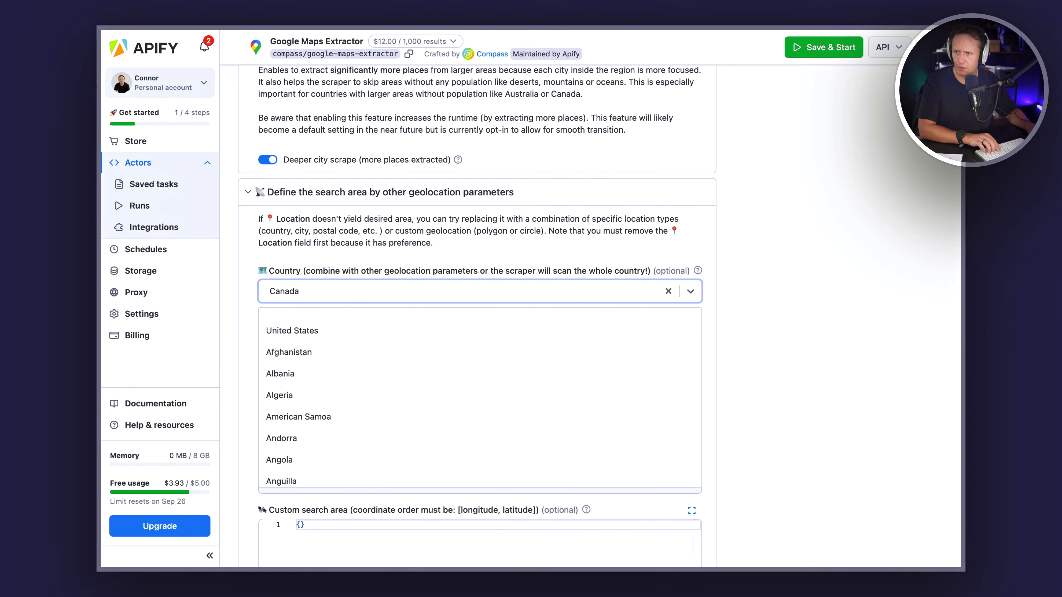
type("new zea")
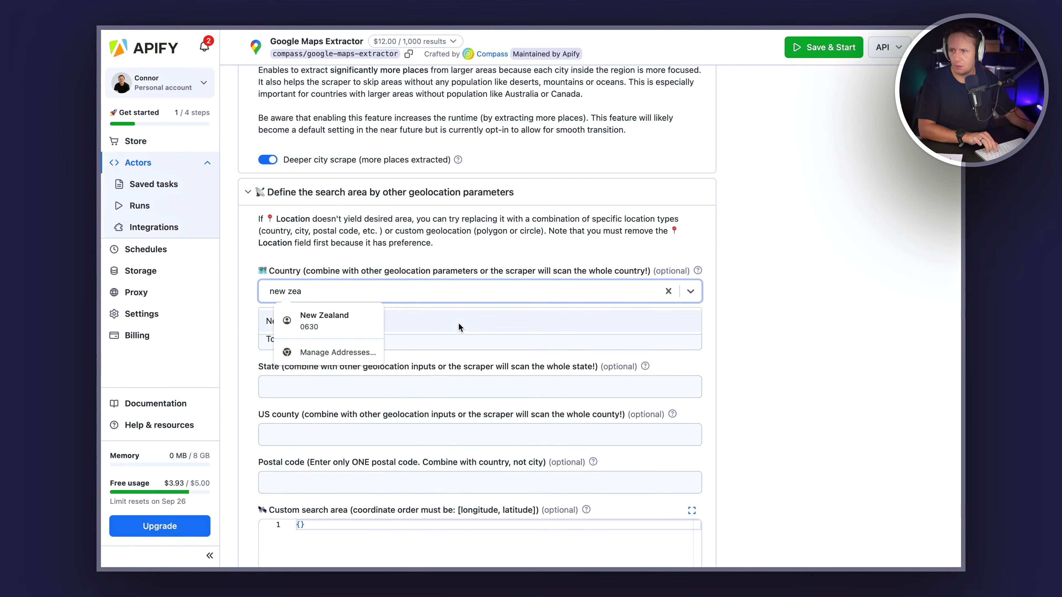
left_click(686, 331)
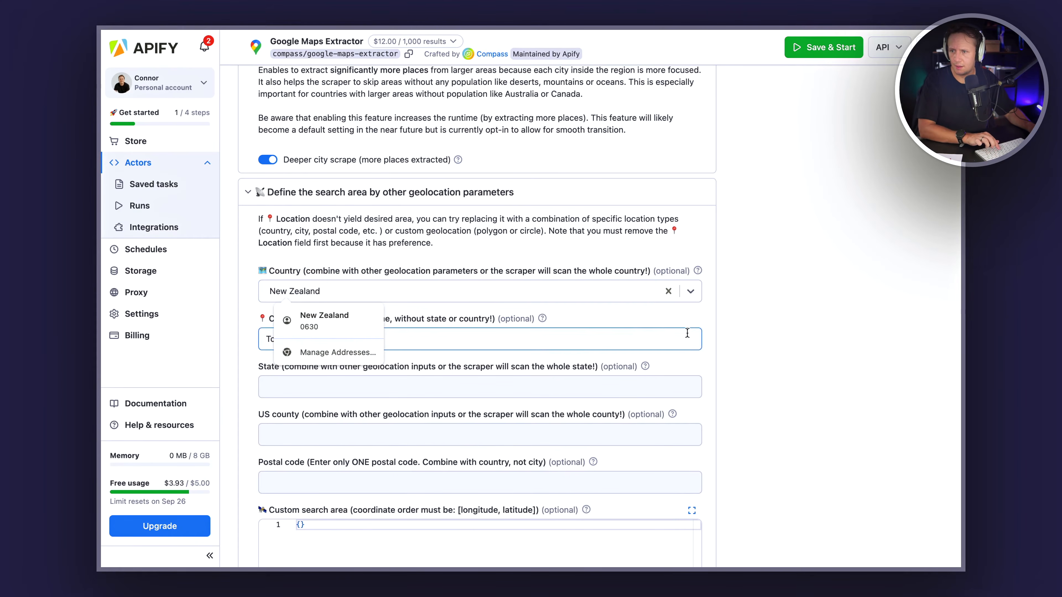
double_click(280, 330)
key("BackSpace")
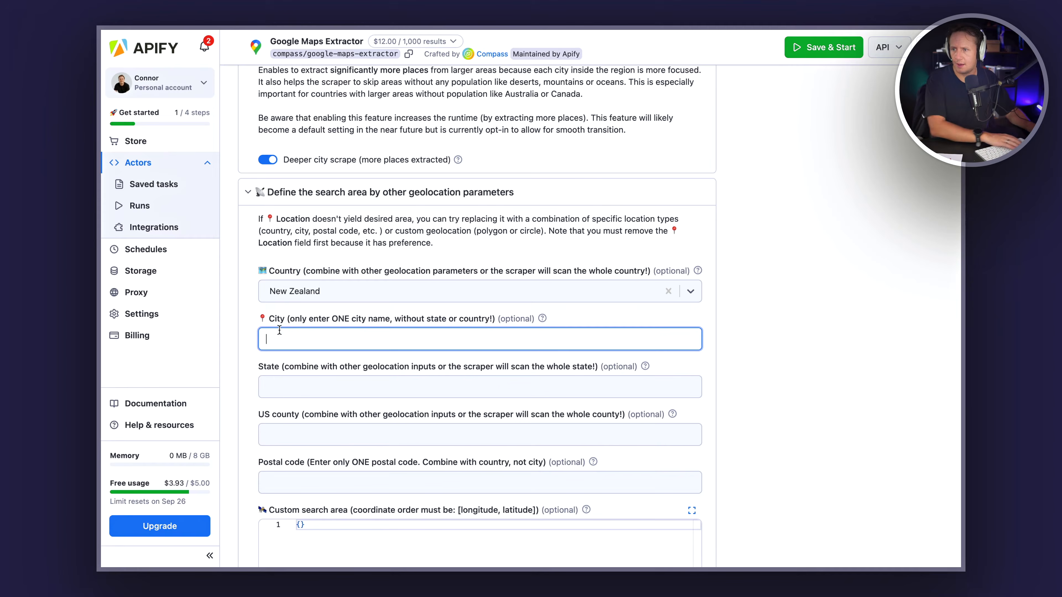
left_click(368, 308)
Step: Expand the search filters and replace the marketing agency category with coworking space
scroll(368, 309, "down", 3)
scroll(368, 310, "down", 4)
left_click(318, 379)
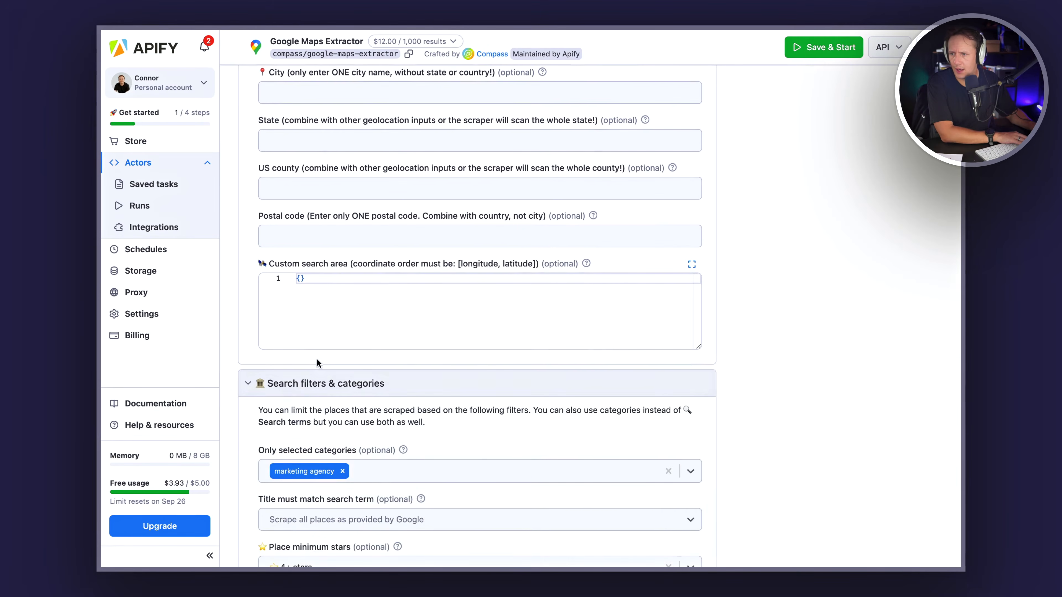
scroll(317, 368, "down", 5)
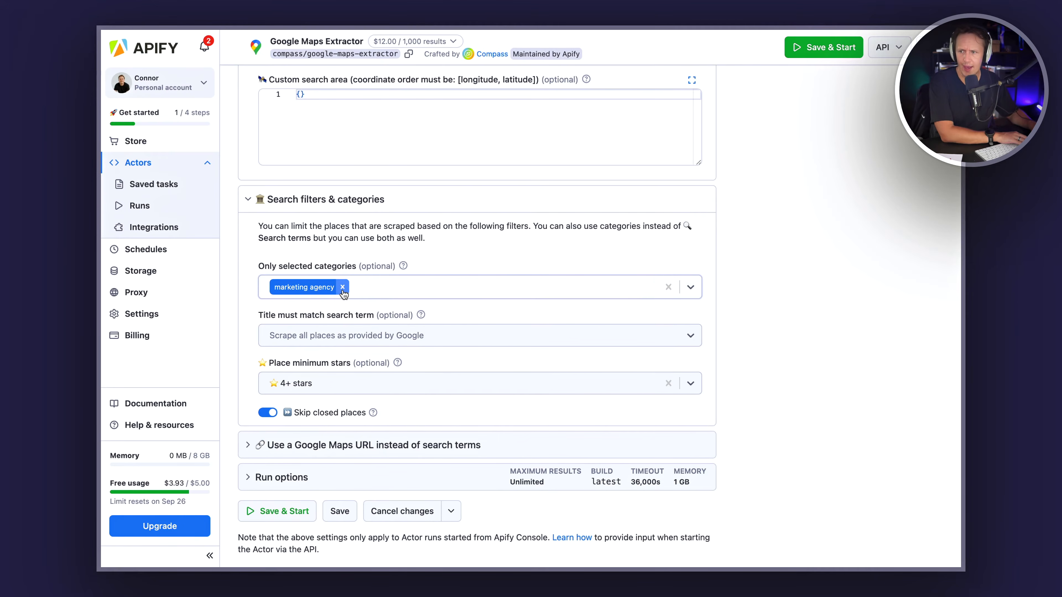
left_click(342, 287)
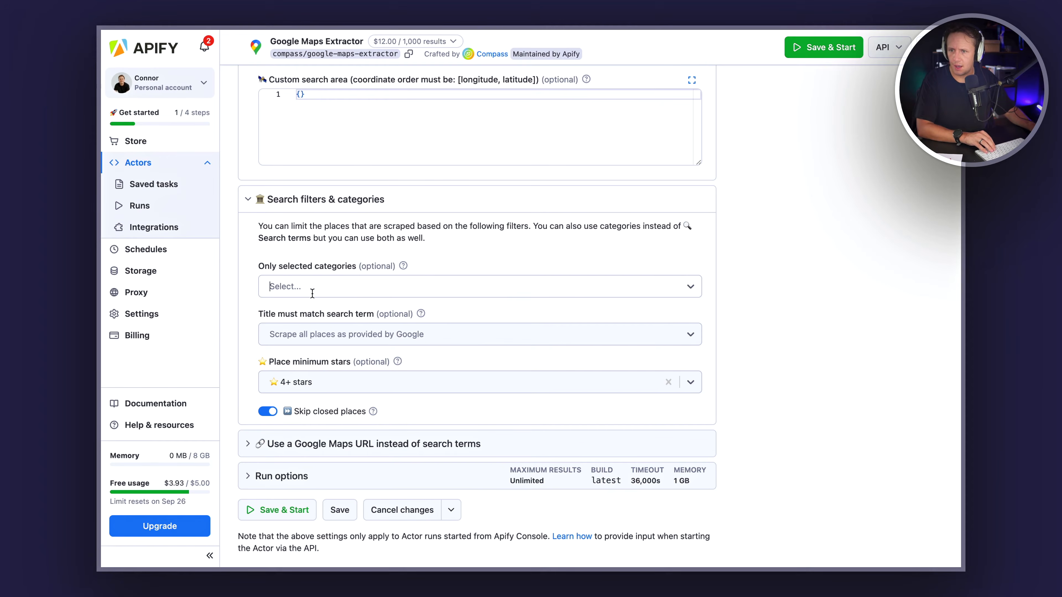
type("cowork")
left_click(313, 319)
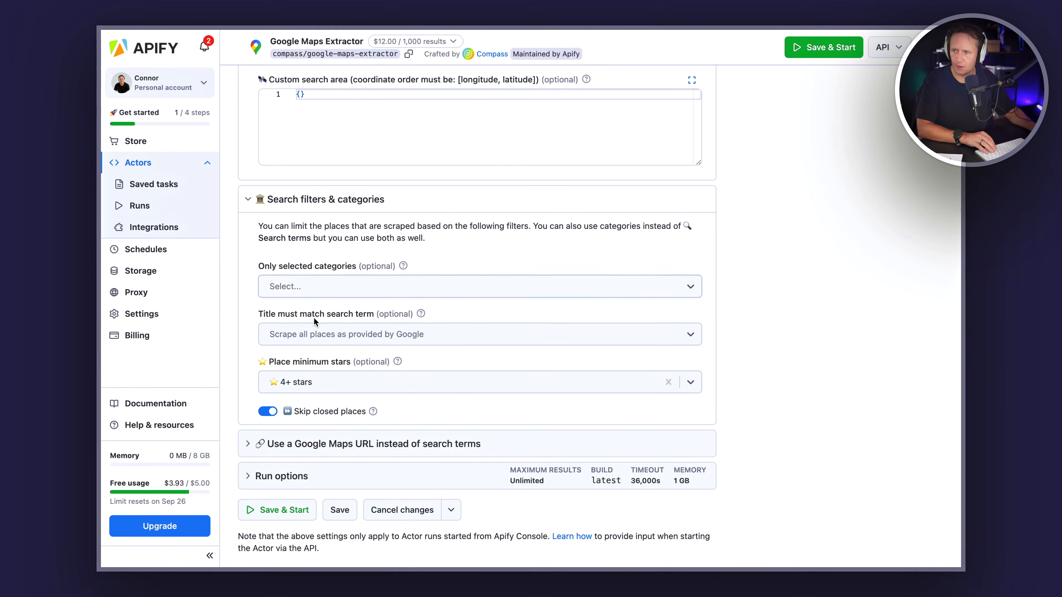
left_click(300, 285)
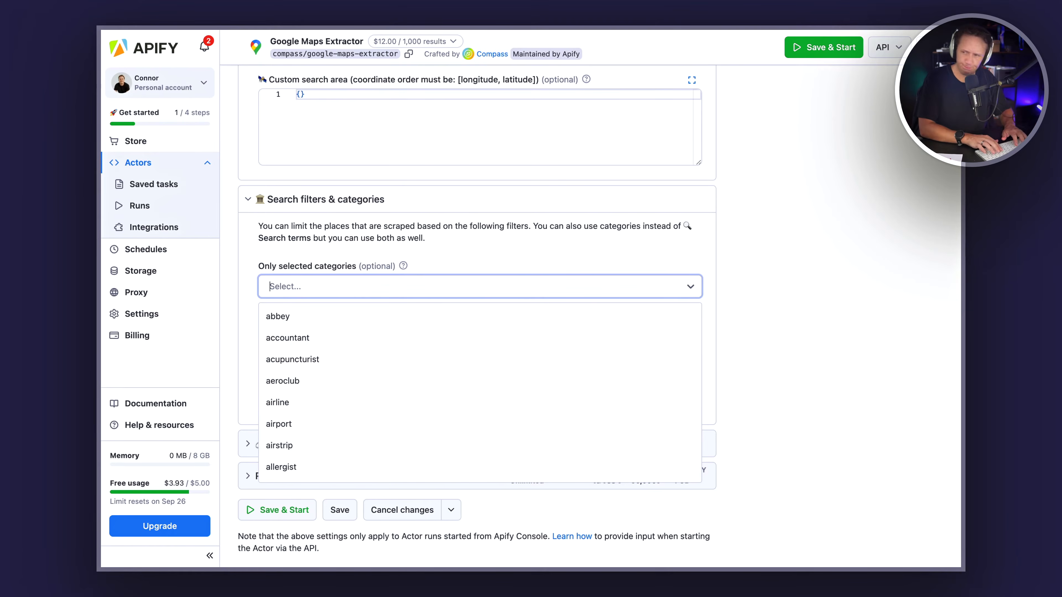
type("co")
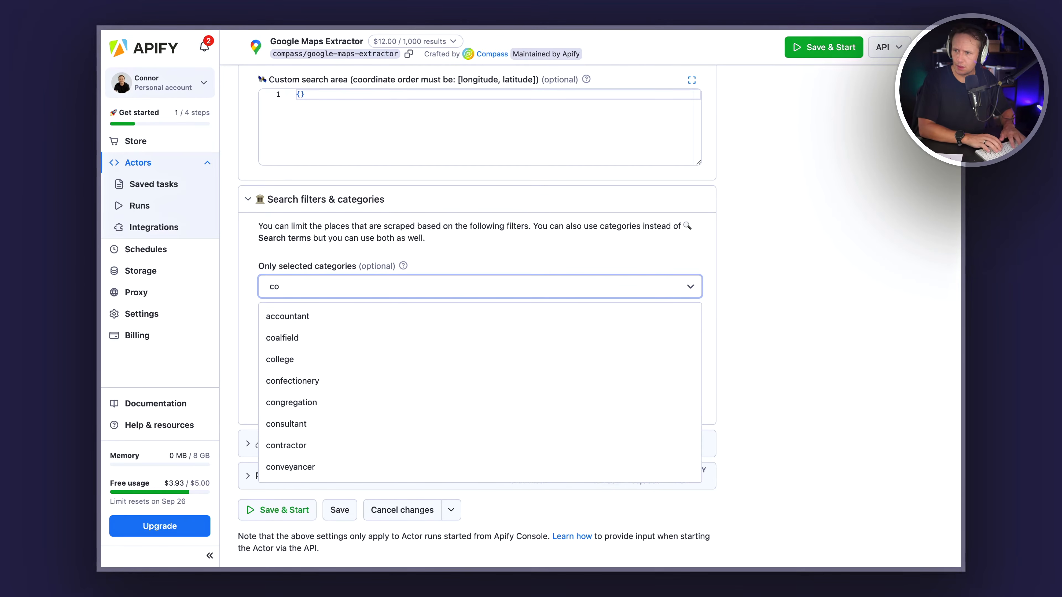
type("work")
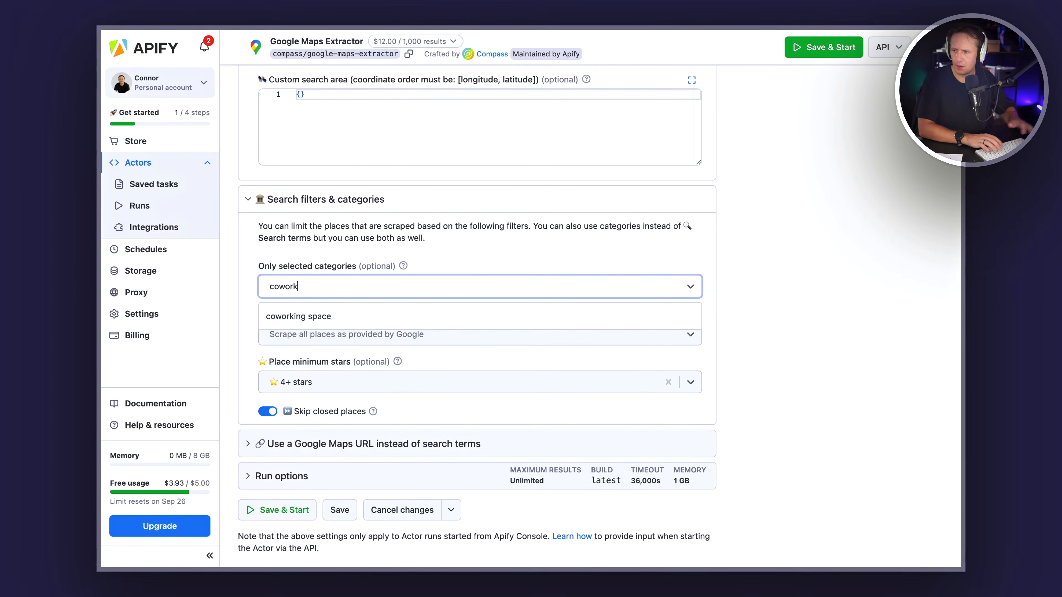
left_click(298, 317)
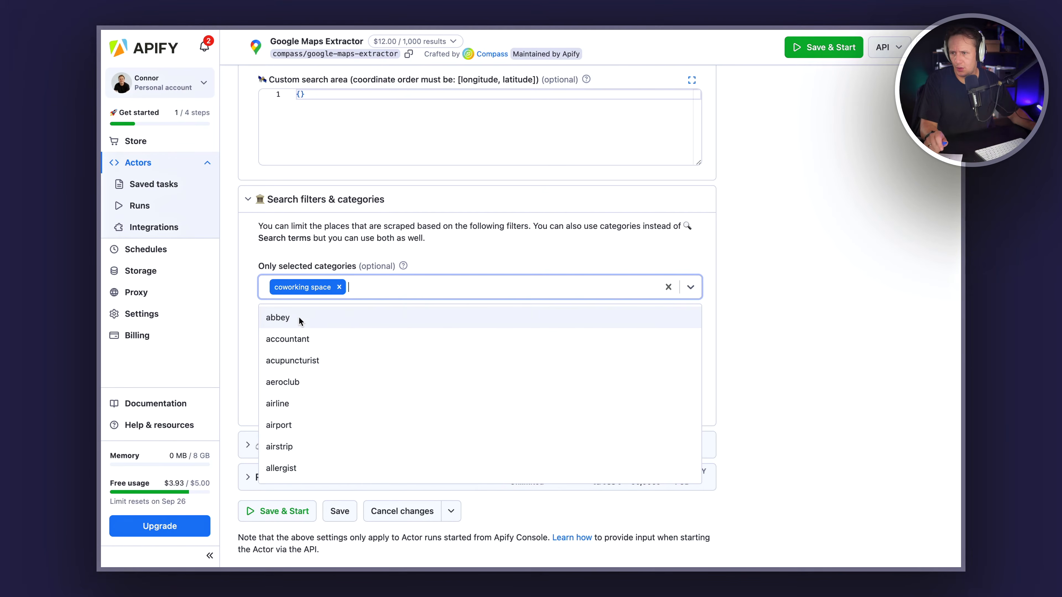
left_click(740, 327)
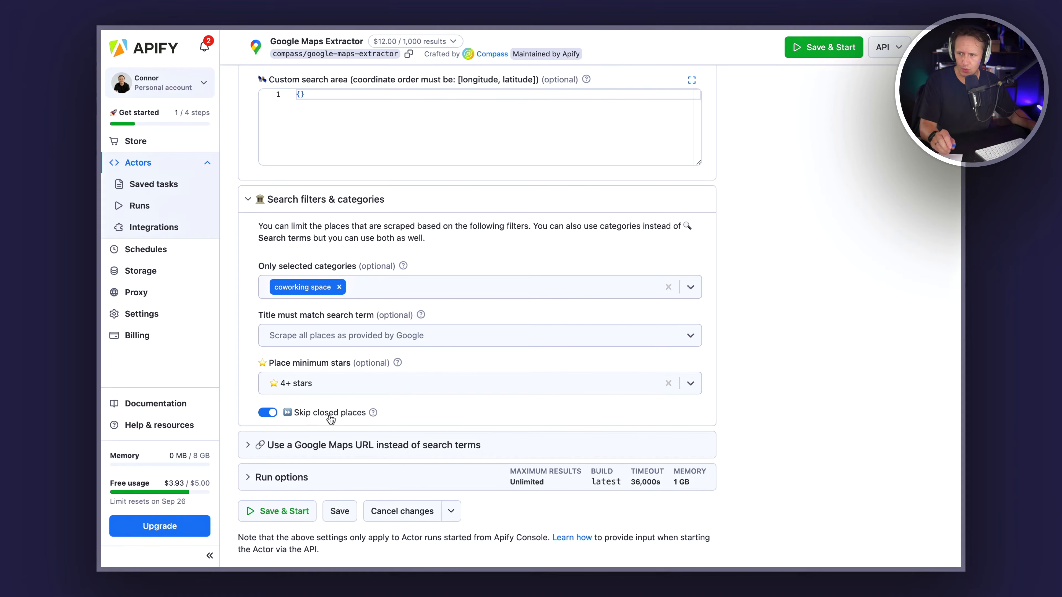
Step: Expand and collapse the Google Maps URL section, then scroll back through the settings
scroll(330, 435, "down", 1)
left_click(307, 418)
scroll(314, 460, "down", 3)
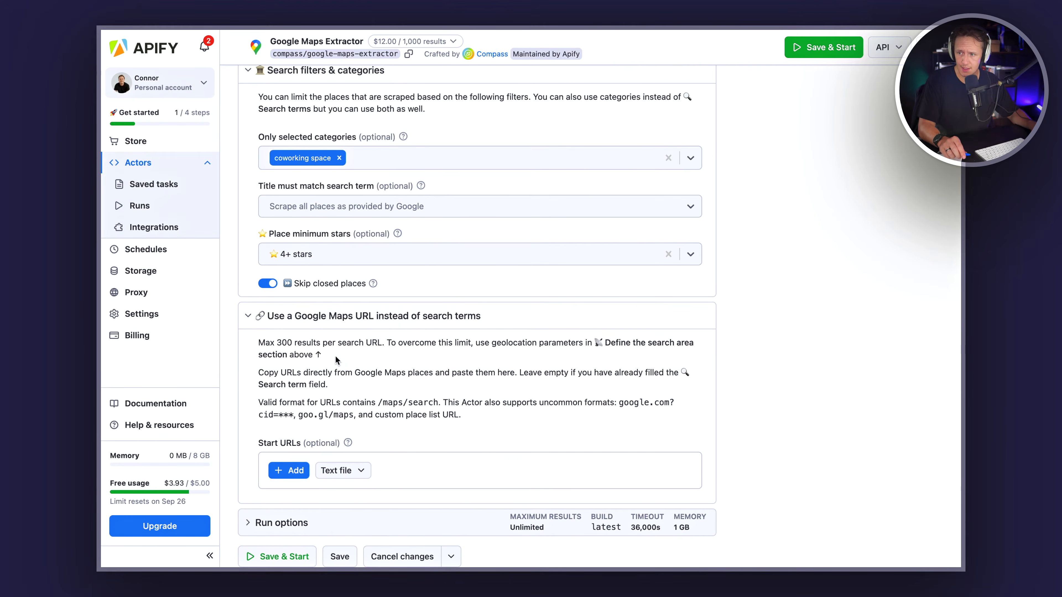
left_click(248, 316)
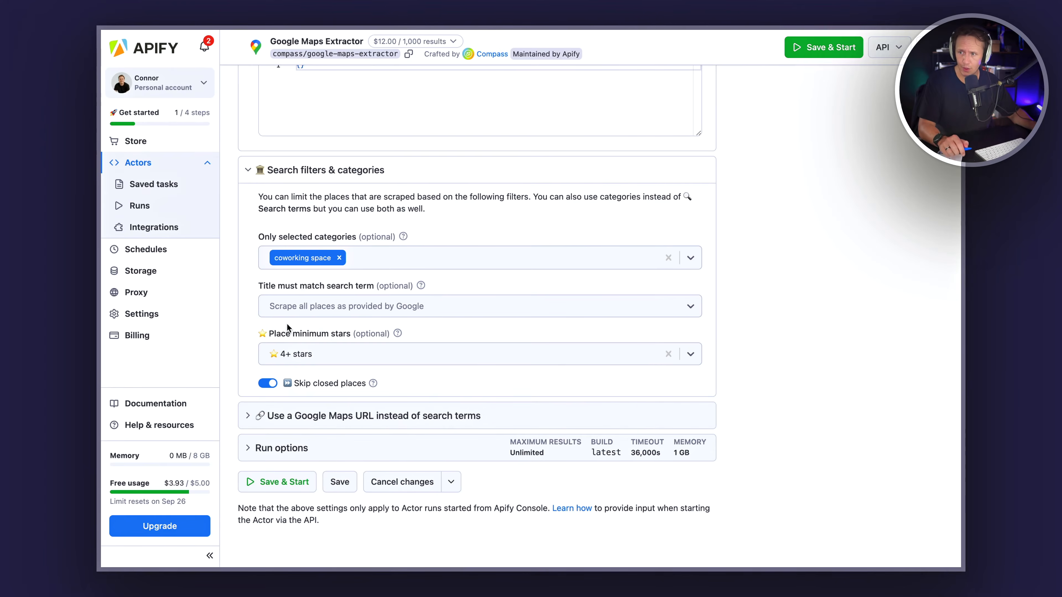
scroll(293, 293, "up", 10)
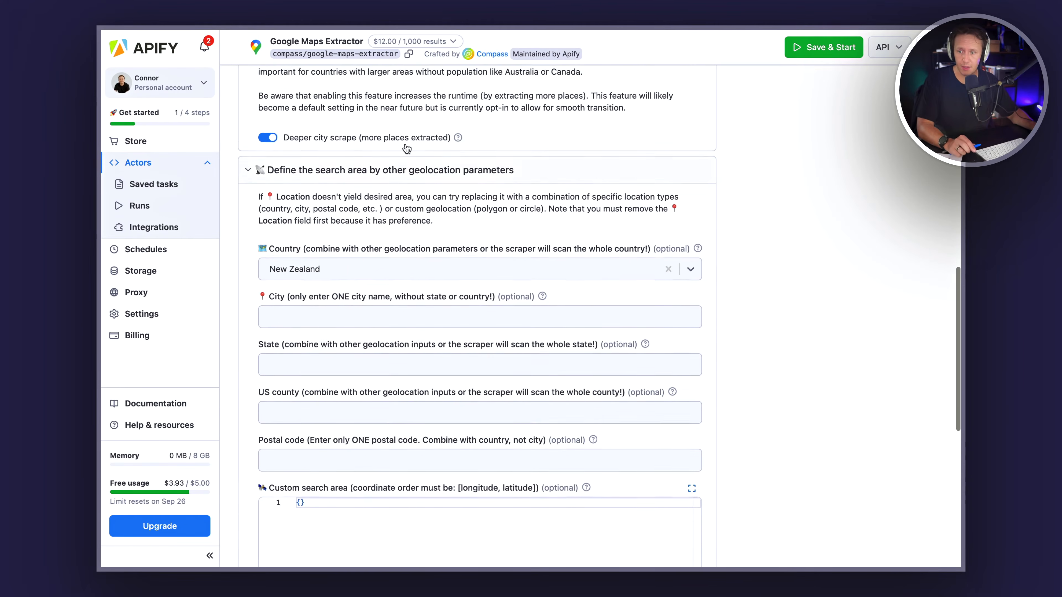
scroll(379, 319, "down", 10)
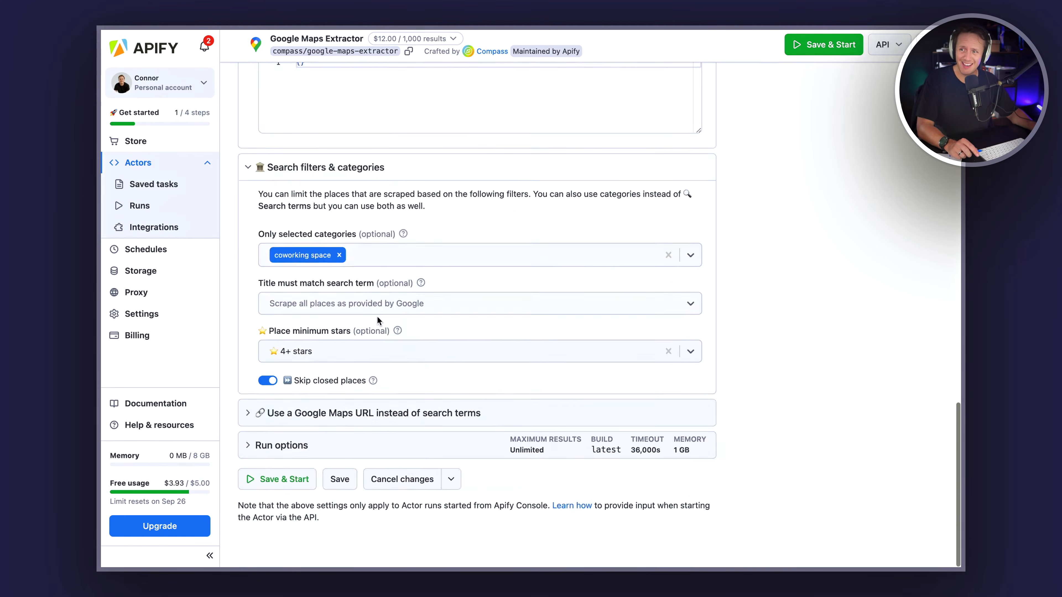
Step: Save and start the extractor run and scroll down to its output table
left_click(274, 489)
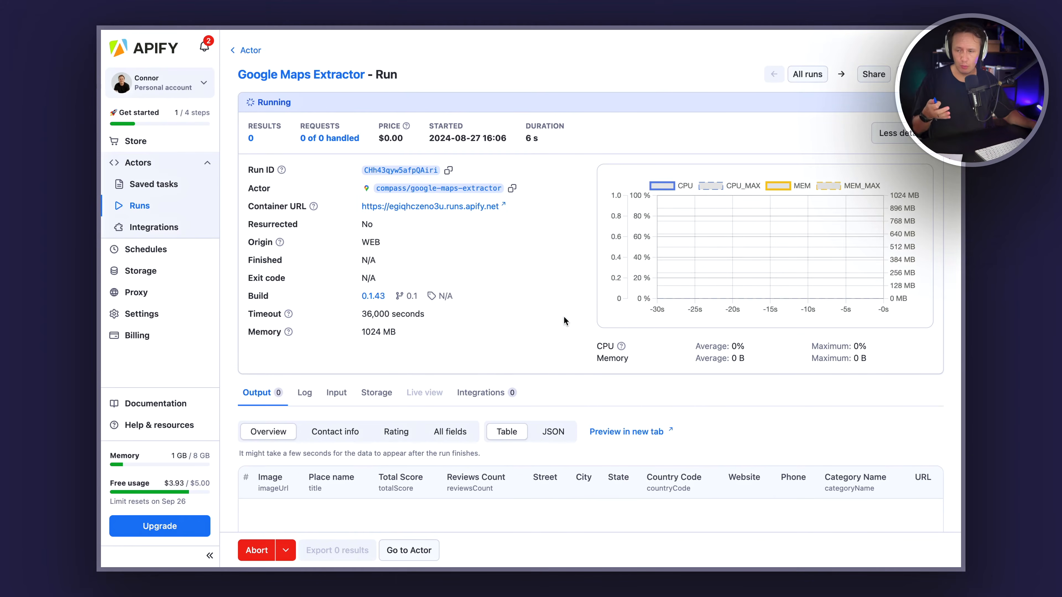
scroll(561, 319, "down", 3)
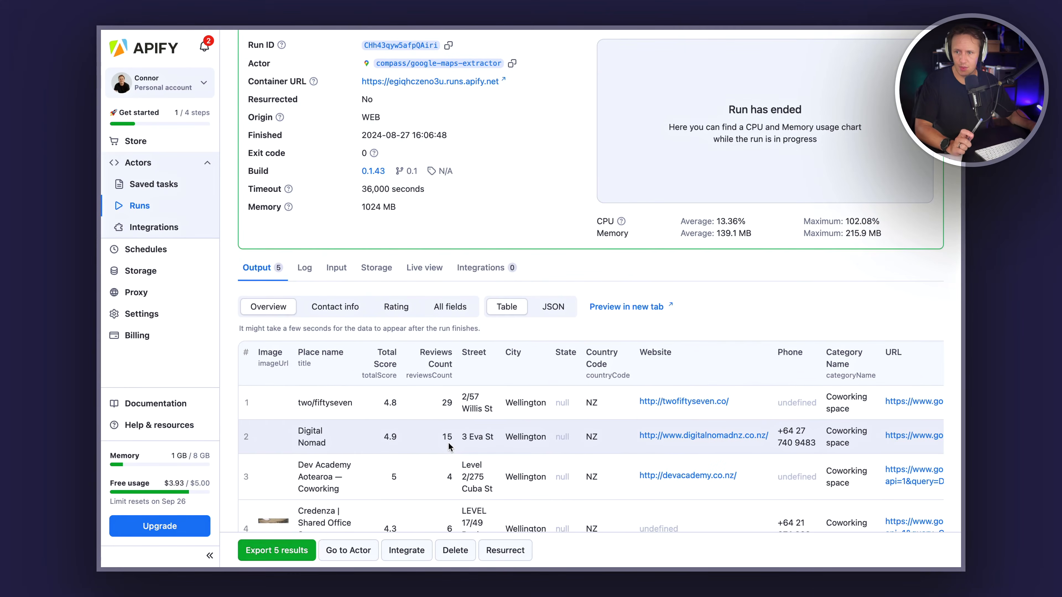
scroll(448, 442, "down", 3)
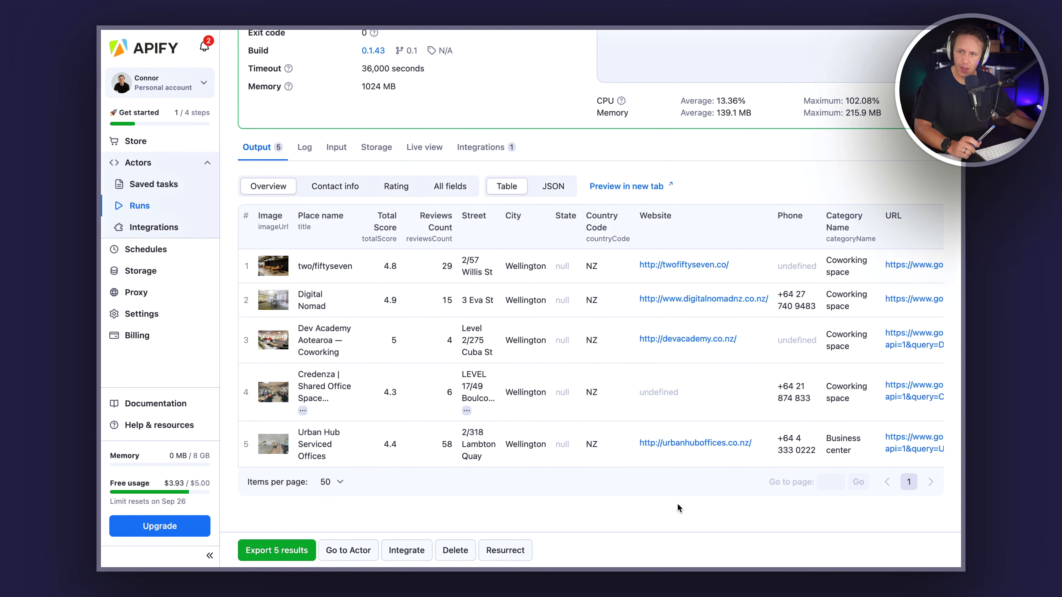
Step: Scroll across the results table and switch the output view to Contact info and then Rating
scroll(832, 332, "right", 5)
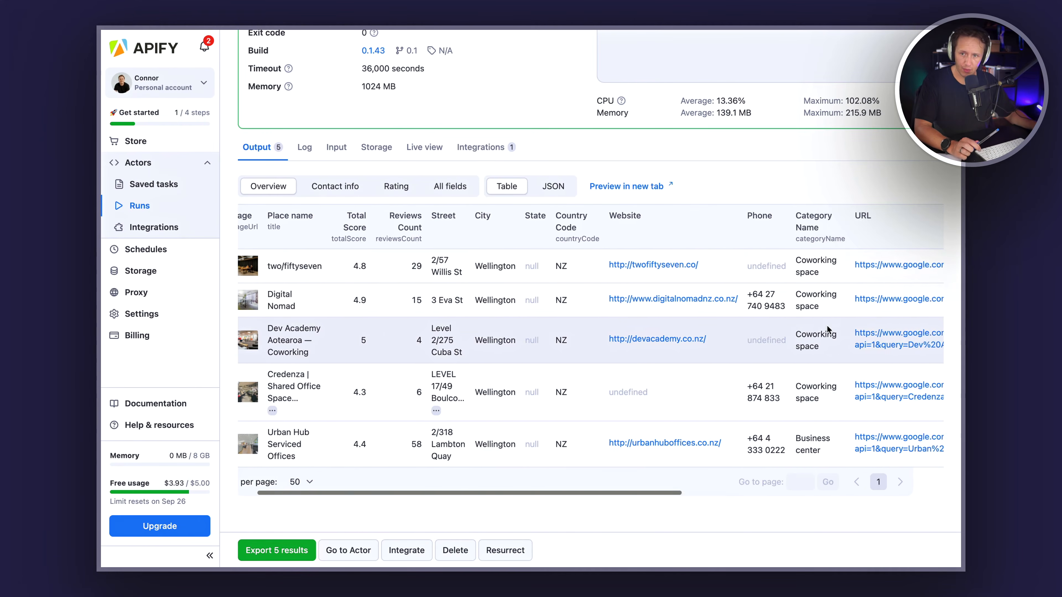
scroll(826, 332, "left", 5)
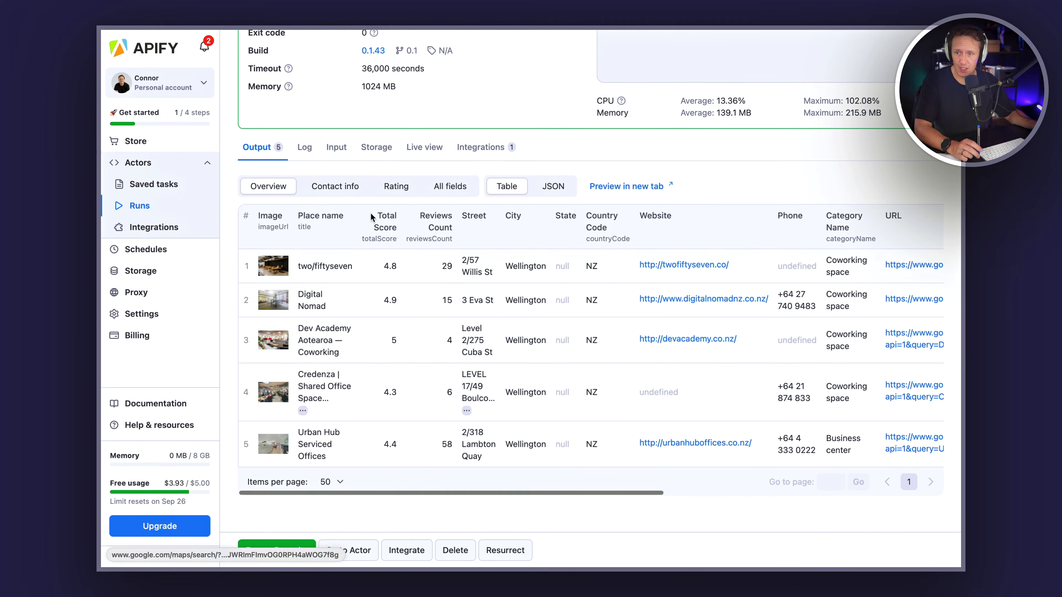
left_click(326, 186)
scroll(532, 344, "left", 2)
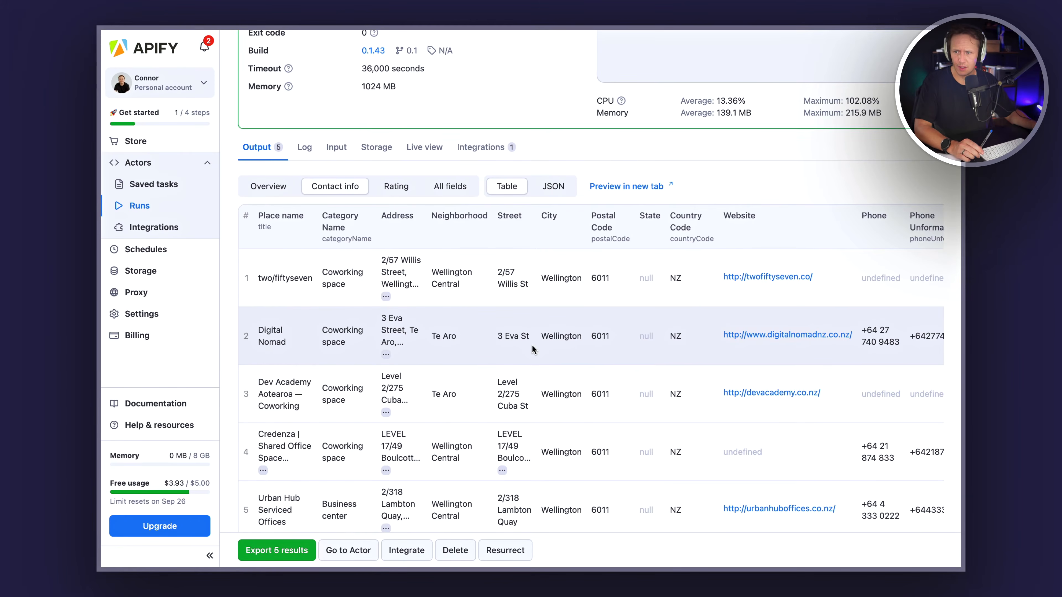
left_click(399, 187)
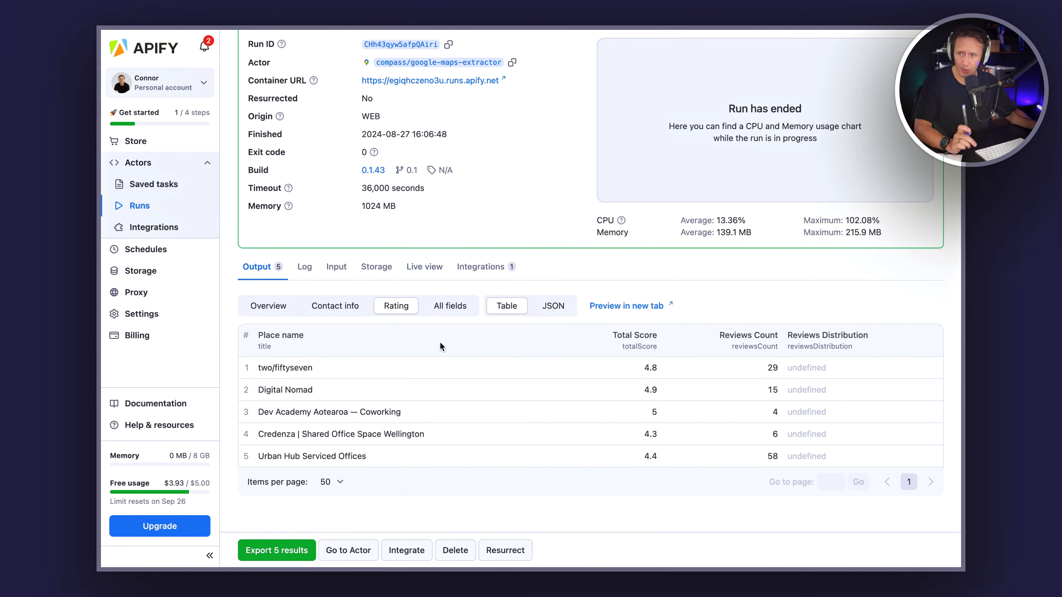
Step: Switch the run's output table back to the Overview view and scroll through the run details
left_click(277, 306)
scroll(500, 457, "down", 3)
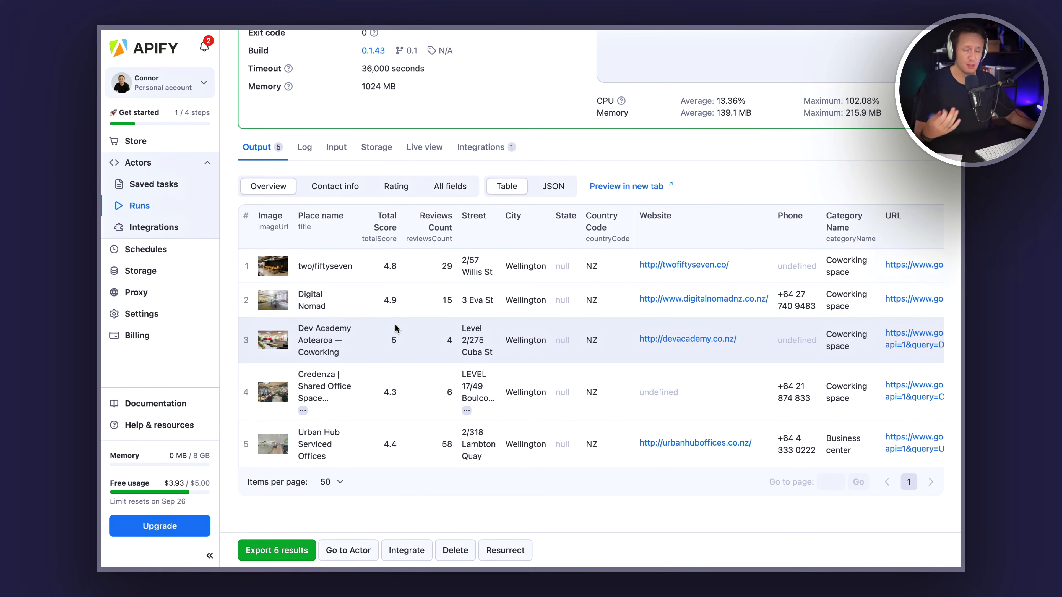
scroll(395, 328, "up", 3)
scroll(395, 326, "up", 1)
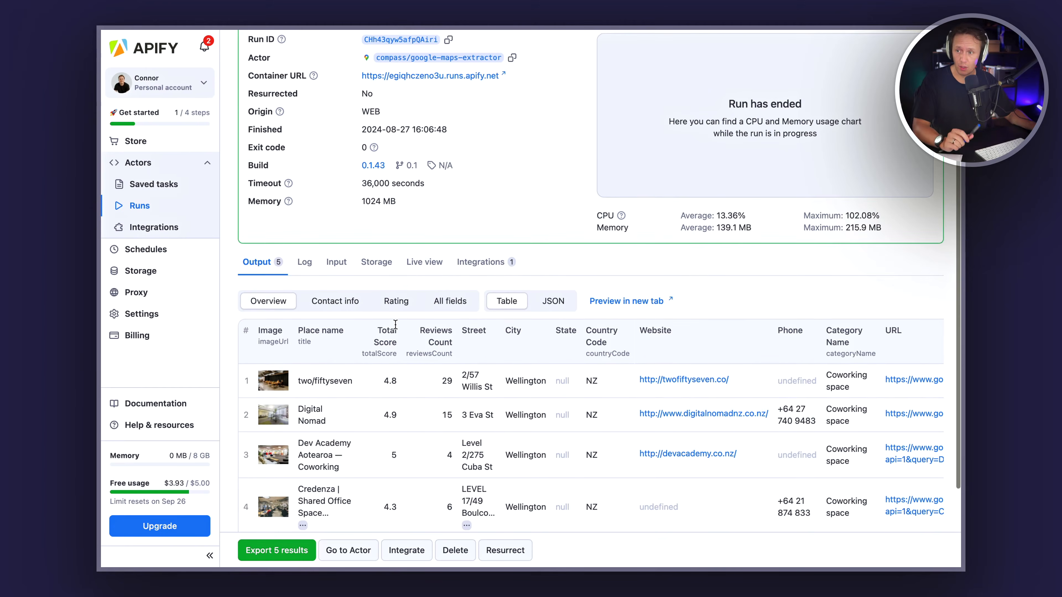
scroll(395, 325, "up", 4)
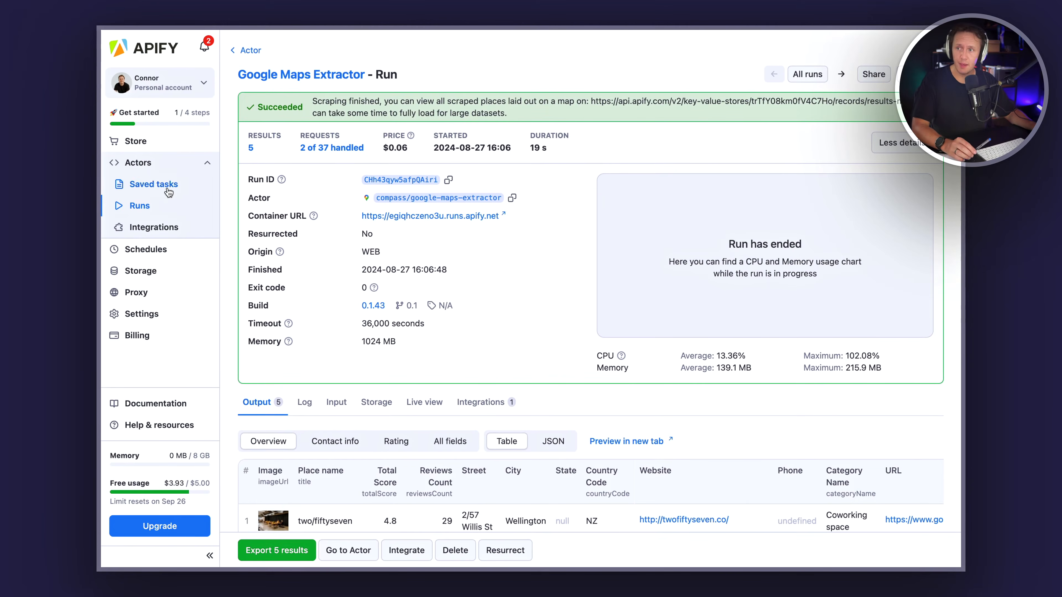
Step: Open the Google Maps Extractor actor from the Actors list and look over its input settings
left_click(148, 165)
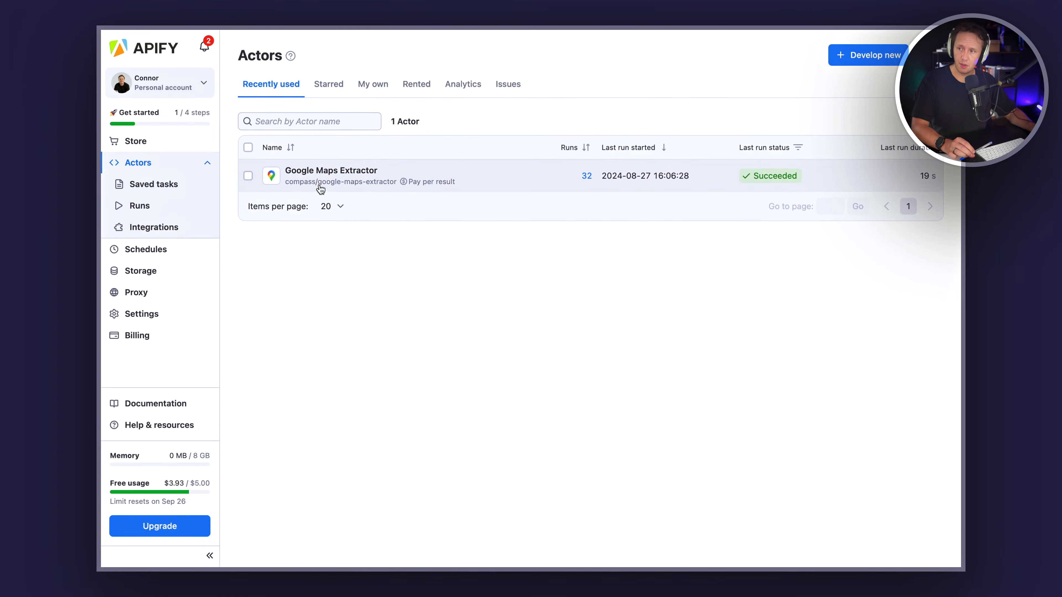
left_click(325, 171)
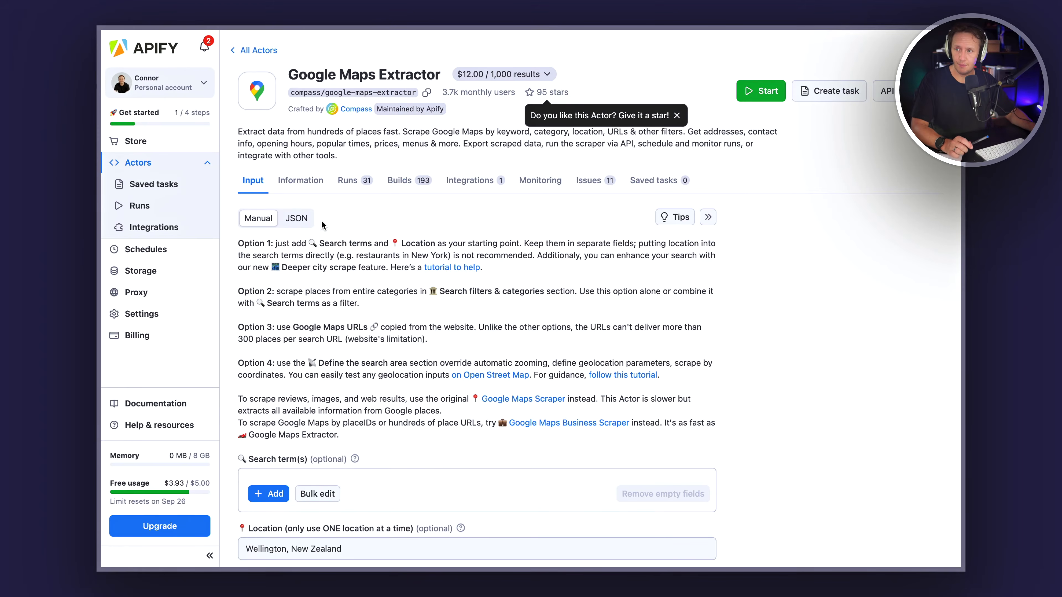
scroll(310, 282, "down", 3)
scroll(309, 281, "down", 3)
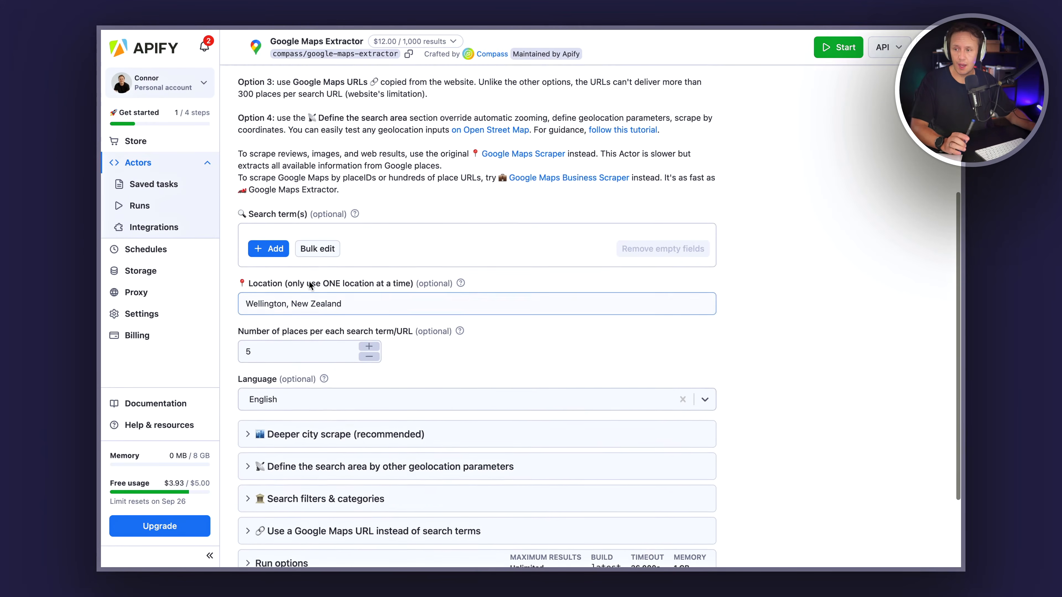
scroll(309, 283, "up", 1)
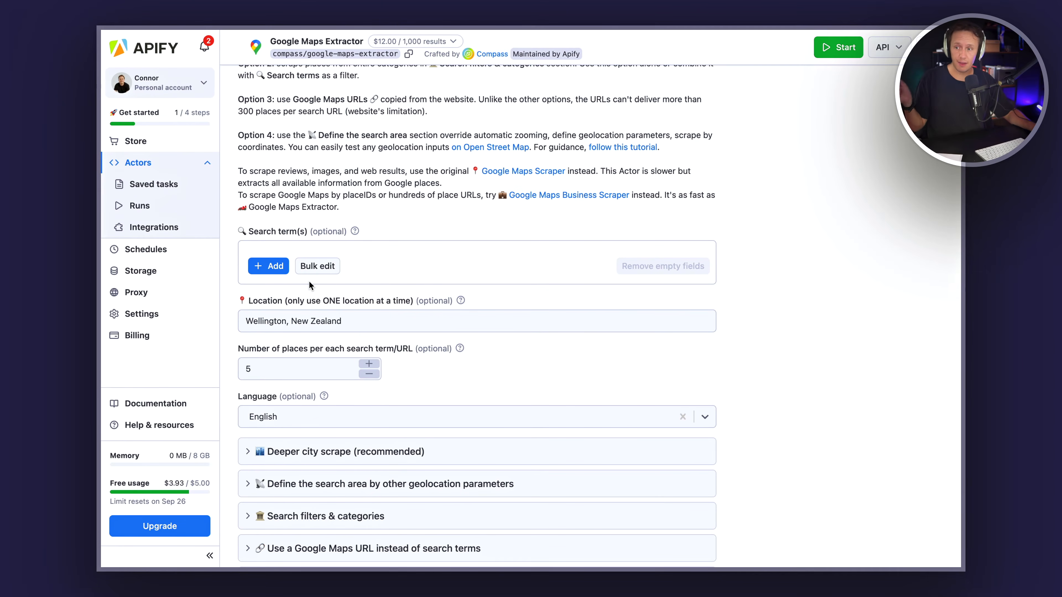
scroll(309, 285, "up", 4)
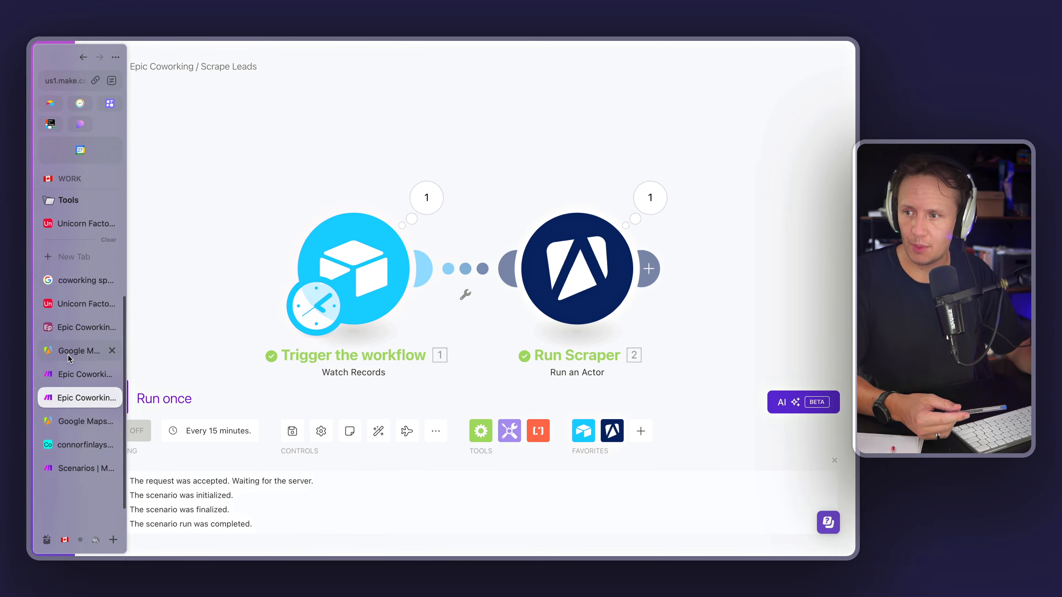
Step: Switch between browser tabs to reach the Epic Coworking Scrape Leads scenario in Make
left_click(69, 352)
scroll(369, 341, "down", 6)
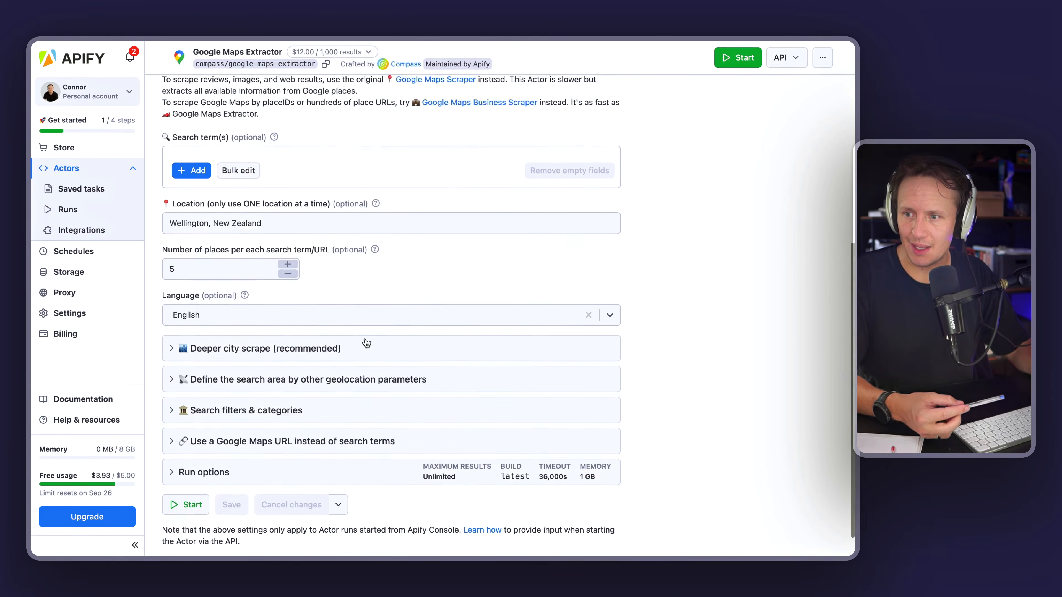
mouse_move(33, 235)
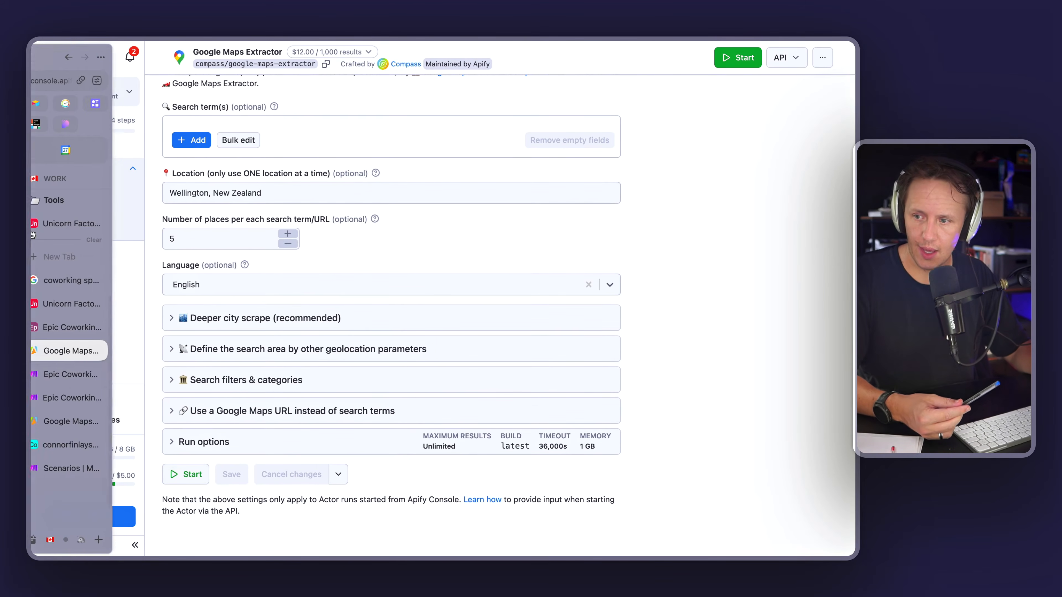
left_click(68, 400)
left_click(74, 374)
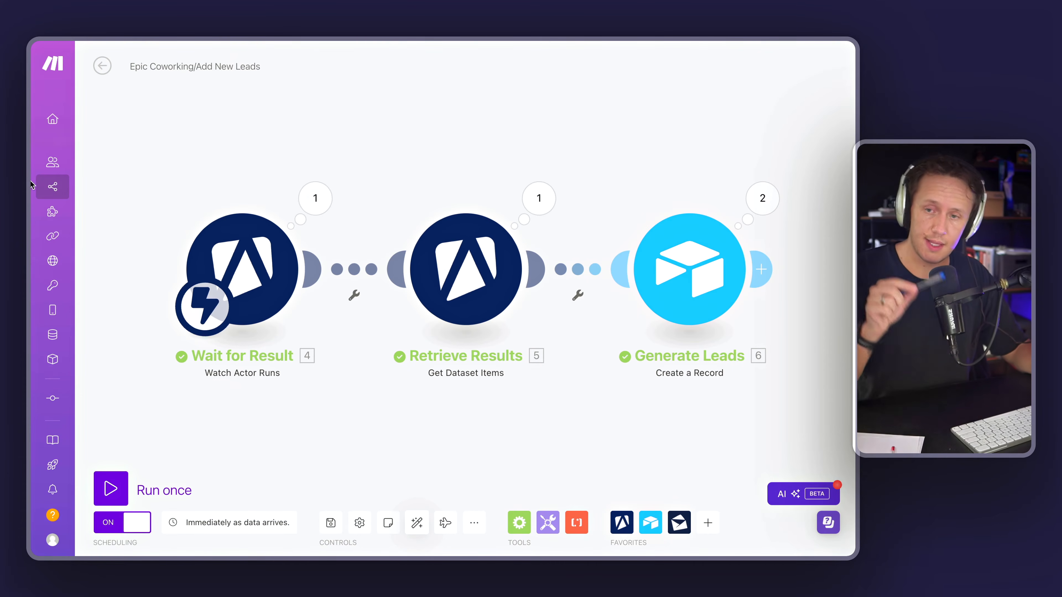
mouse_move(29, 184)
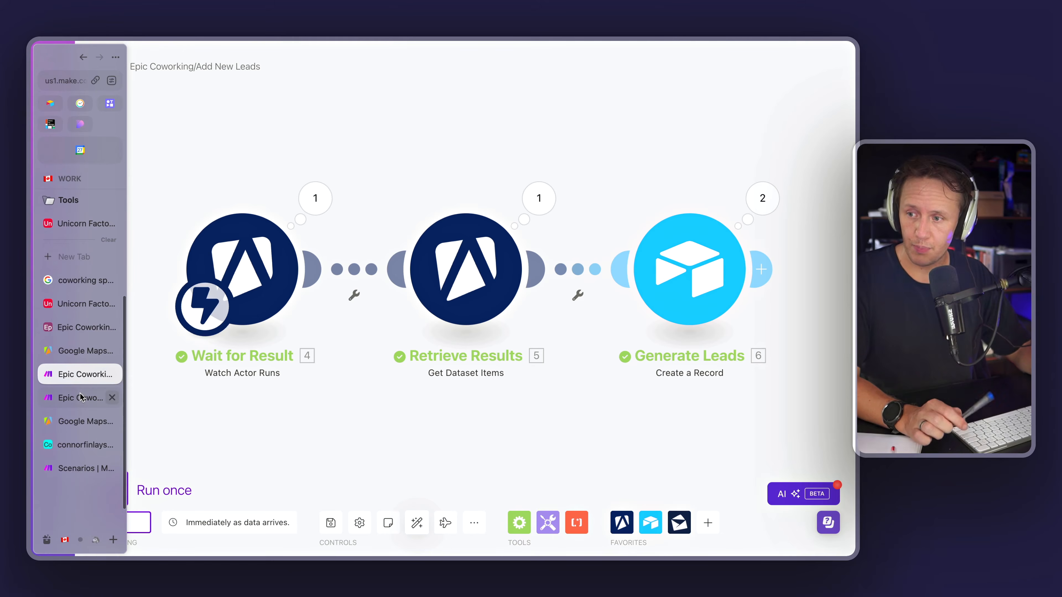
left_click(81, 397)
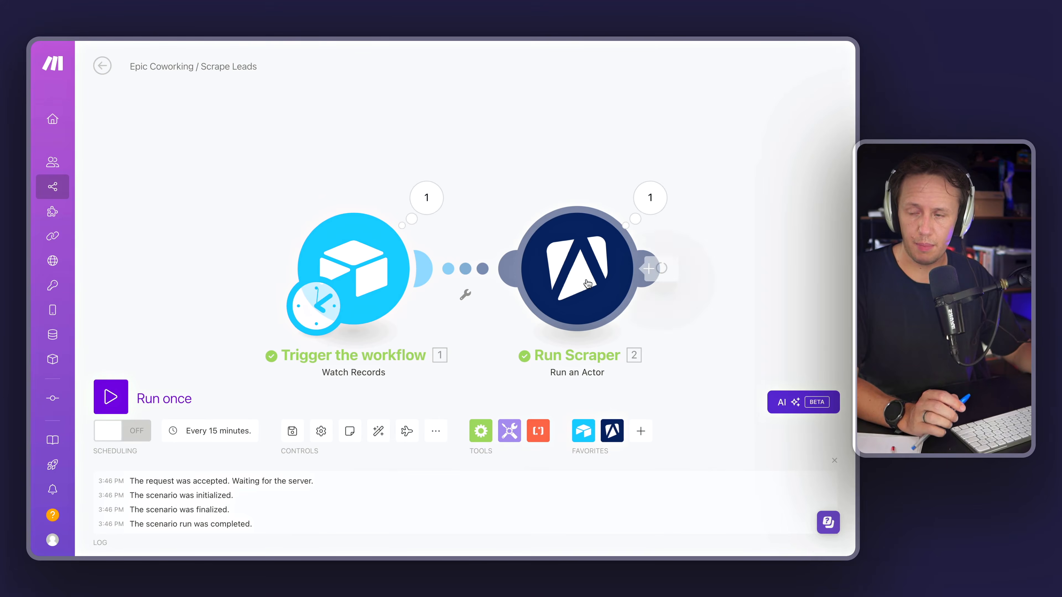
Step: Open the Run Scraper module's settings and select the whole Input JSON text
left_click(533, 289)
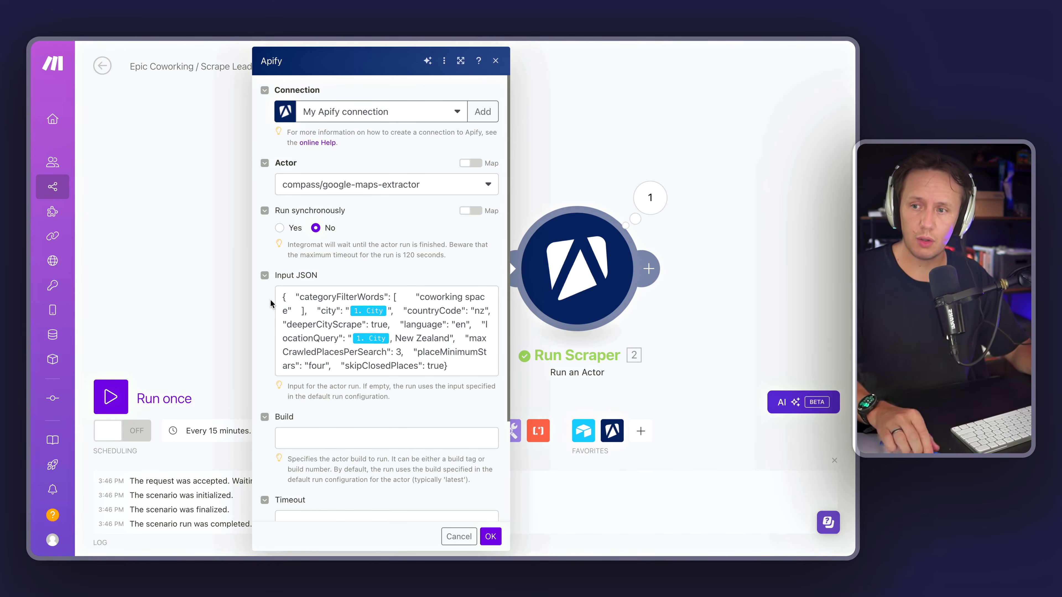
left_click(283, 297)
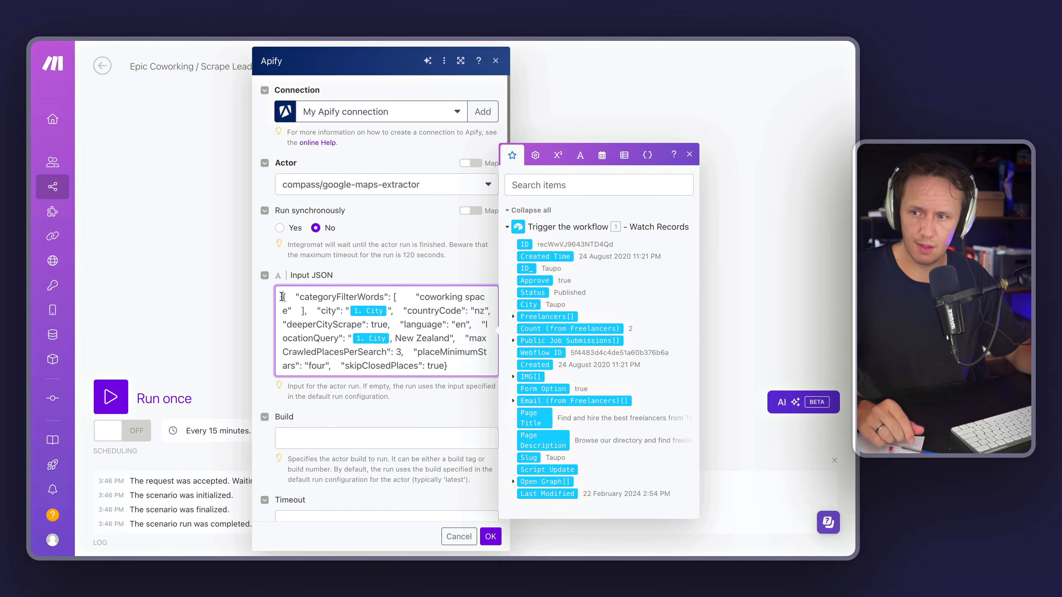
left_click_drag(283, 297, 483, 386)
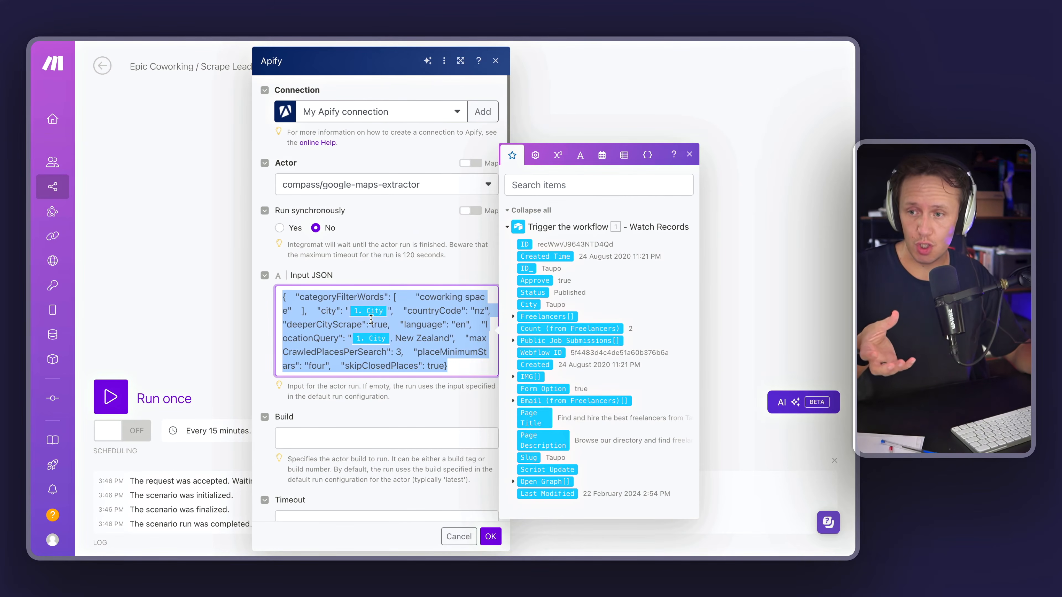
Step: Switch the Google Maps Extractor input to JSON view and copy the entire JSON configuration
mouse_move(31, 170)
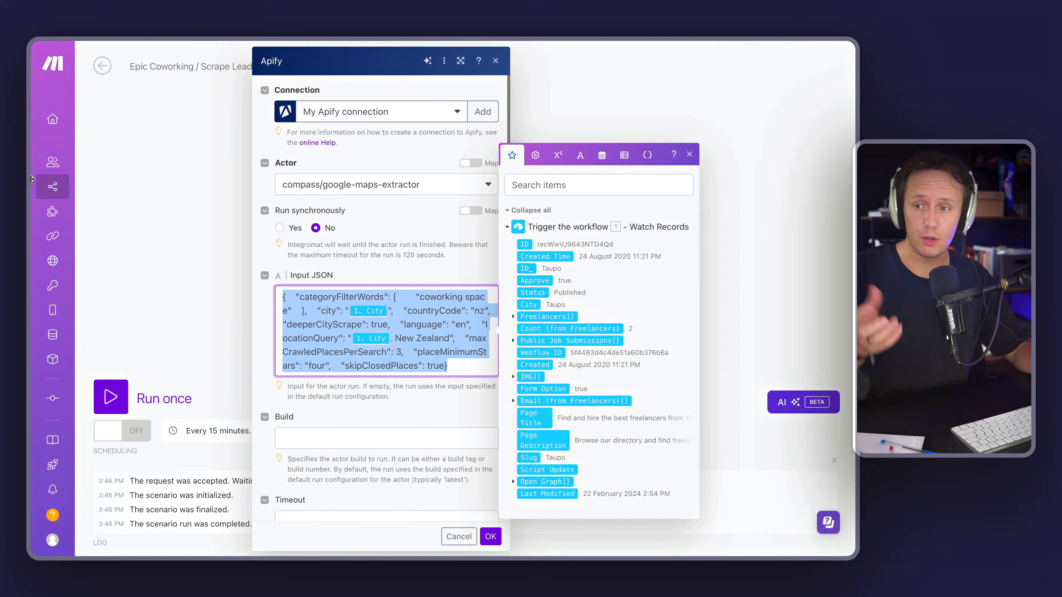
left_click(74, 352)
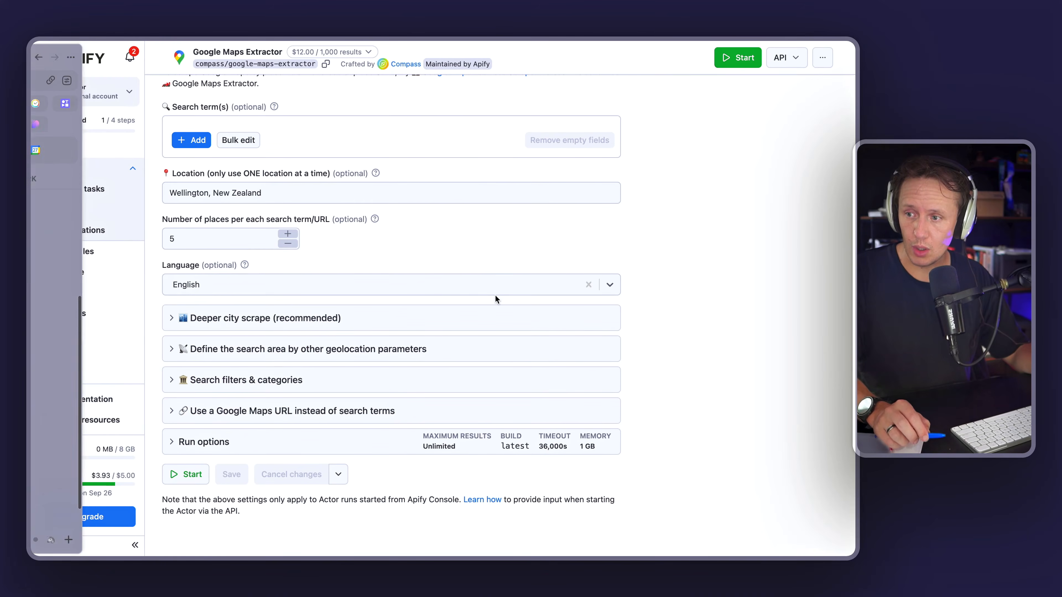
scroll(387, 223, "up", 5)
scroll(388, 228, "up", 5)
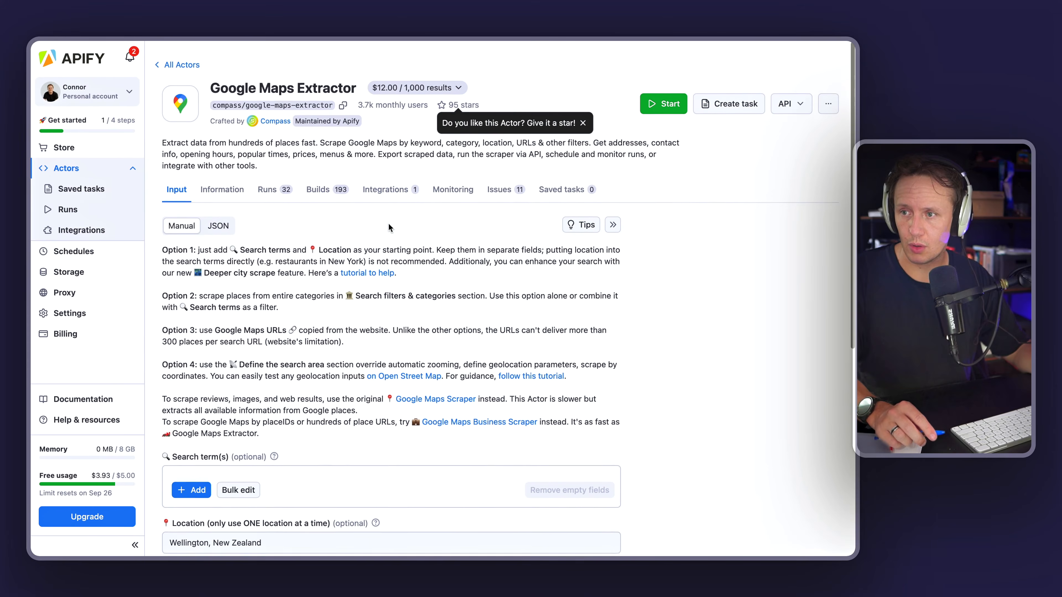
left_click(229, 224)
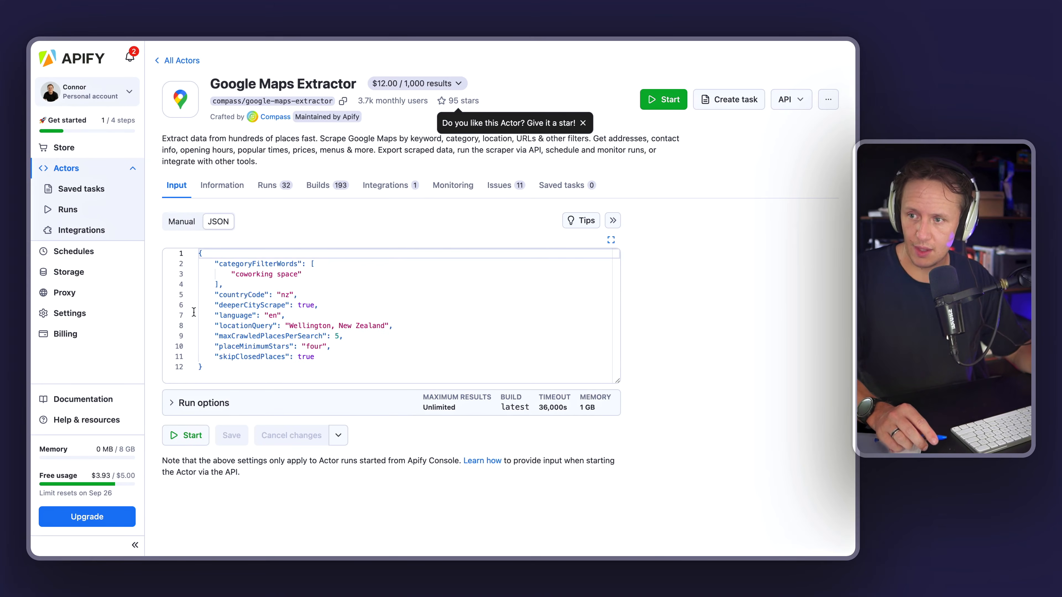
left_click_drag(234, 370, 195, 242)
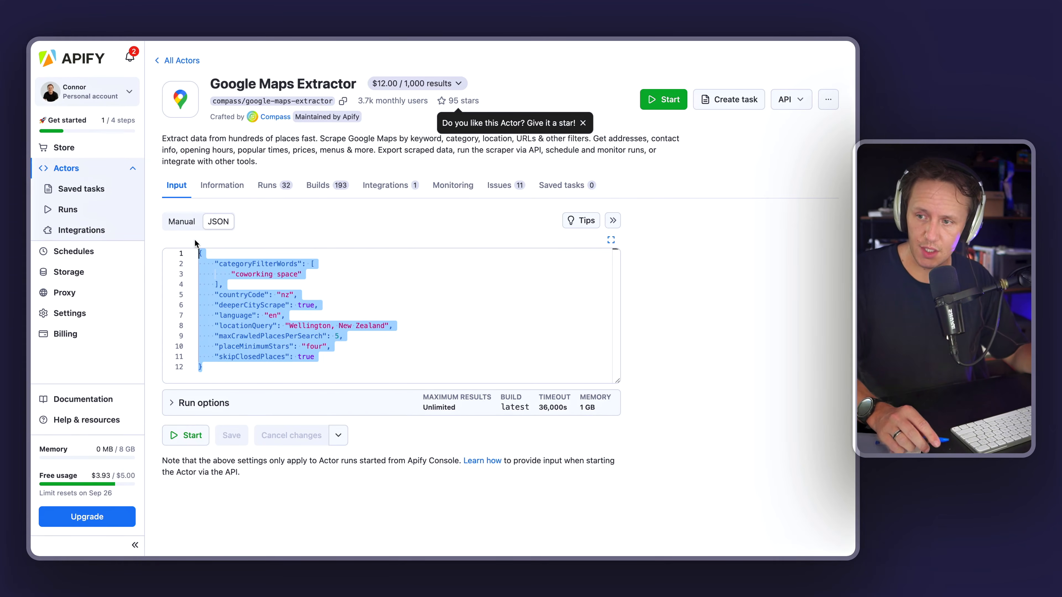
Step: Return to the Scrape Leads scenario and paste the copied JSON over the Run Scraper's Input JSON
mouse_move(33, 201)
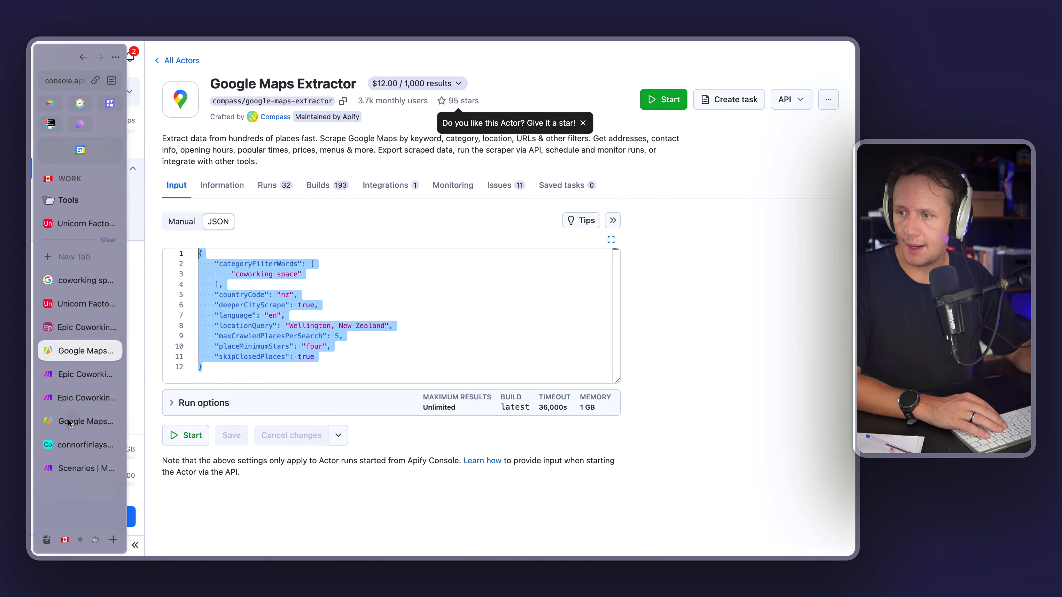
left_click(67, 375)
left_click(69, 397)
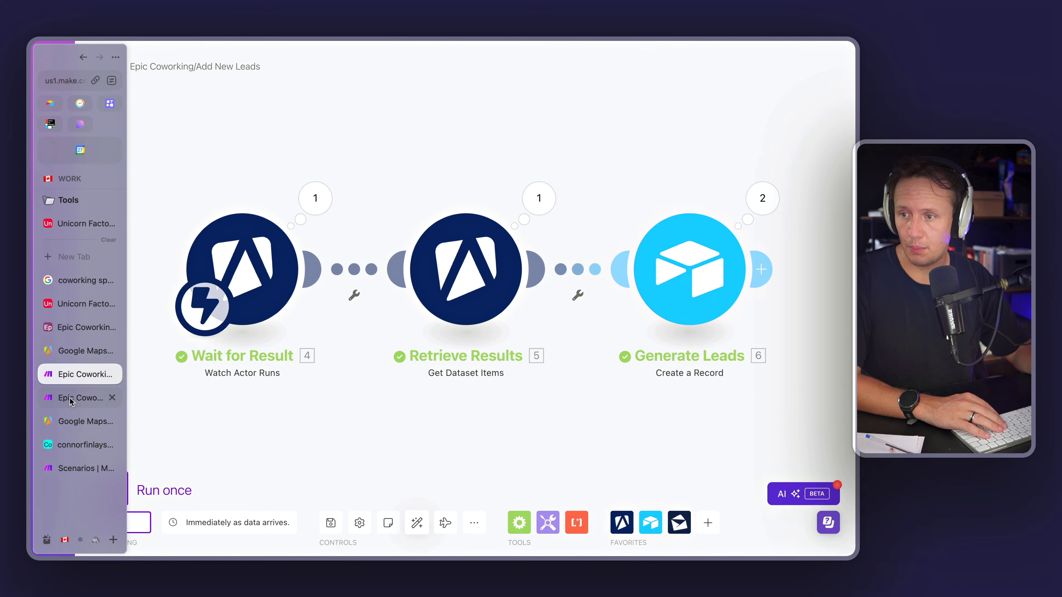
left_click(305, 312)
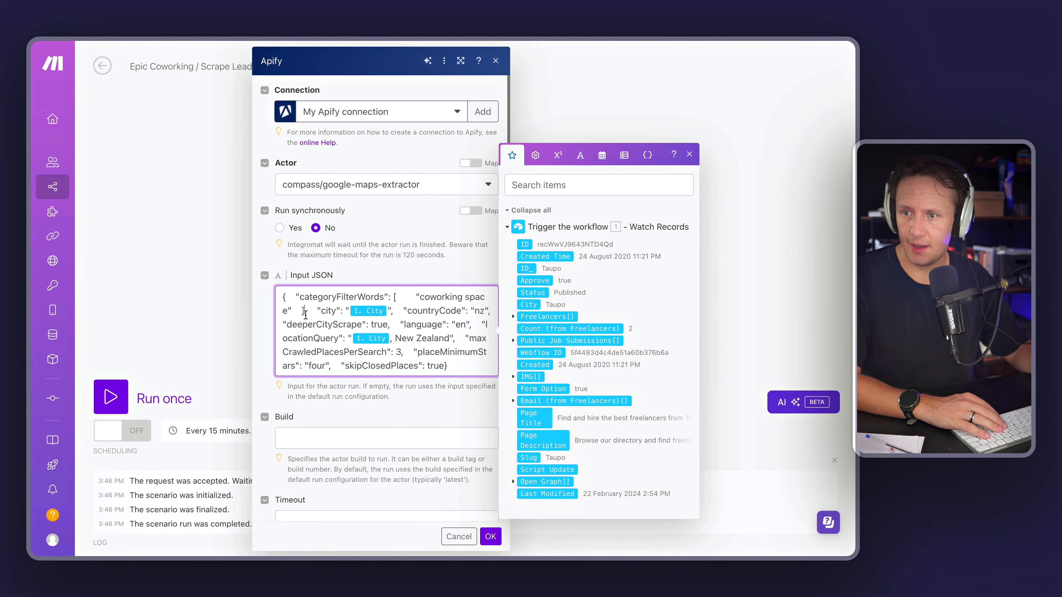
key("super+a")
type("{    \"categoryFilterWords\": [        \"coworking space\"    ],    \"countryCode\": \"nz\",    \"deeperCityScrape\": true,    \"language\": \"en\",    \"locationQuery\": \"Wellington, New Zealand\",    \"maxCrawledPlacesPerSearch\": 5,    \"placeMinimumStars\": \"four\",    \"skipClosedPlaces\": true}")
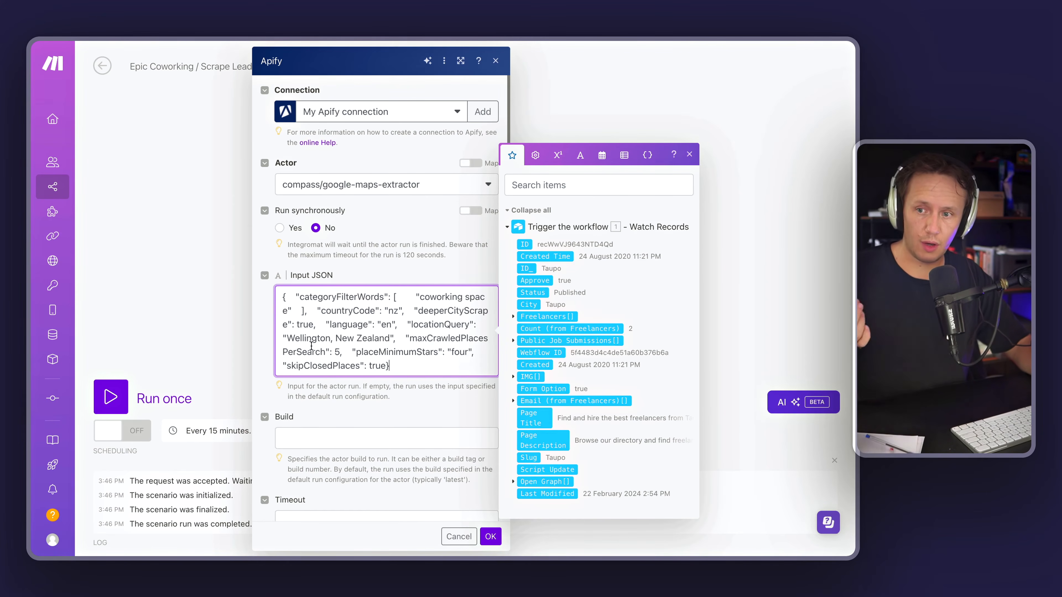
Step: Replace Wellington in the locationQuery with the mapped City field from the trigger and save the module
double_click(305, 338)
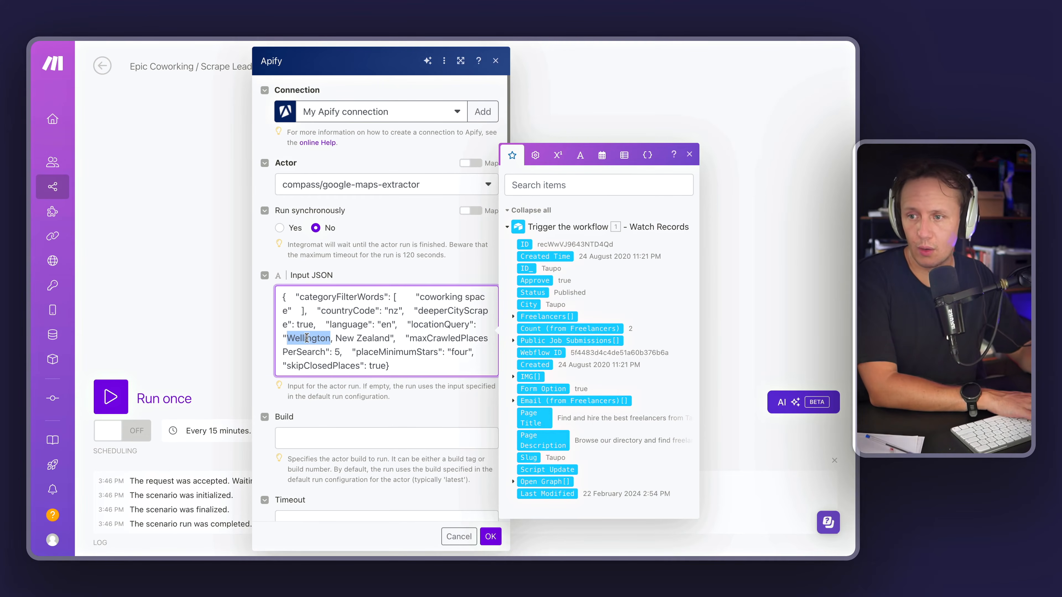
key("BackSpace")
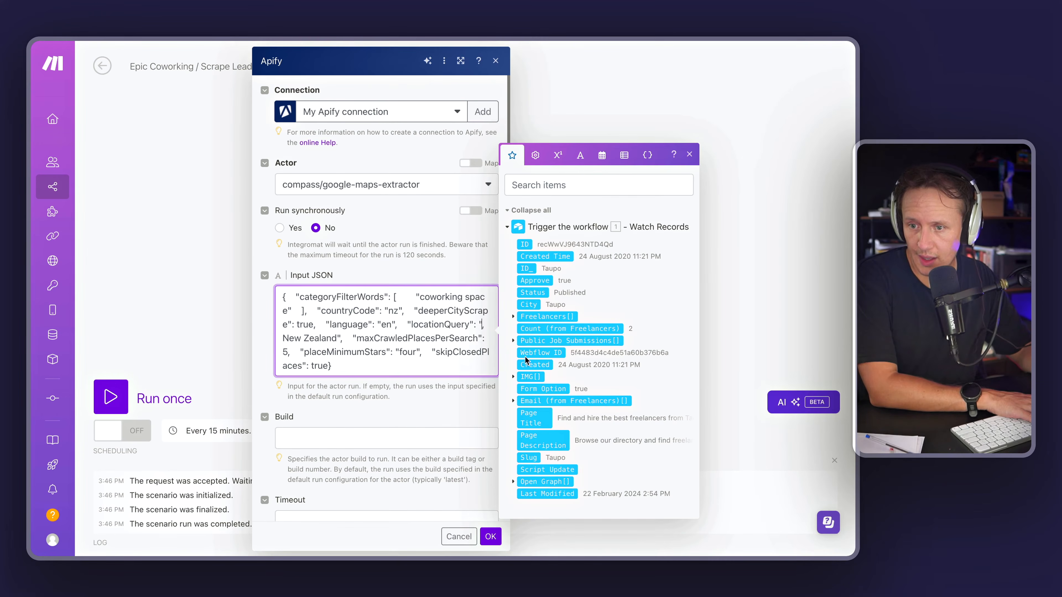
left_click_drag(530, 303, 483, 324)
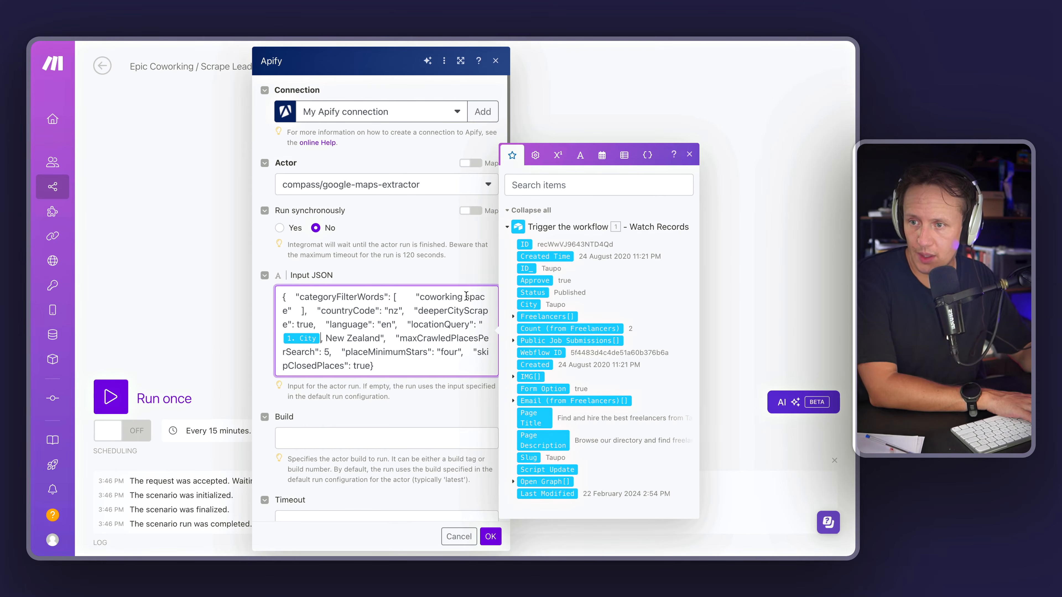
left_click_drag(289, 310, 420, 290)
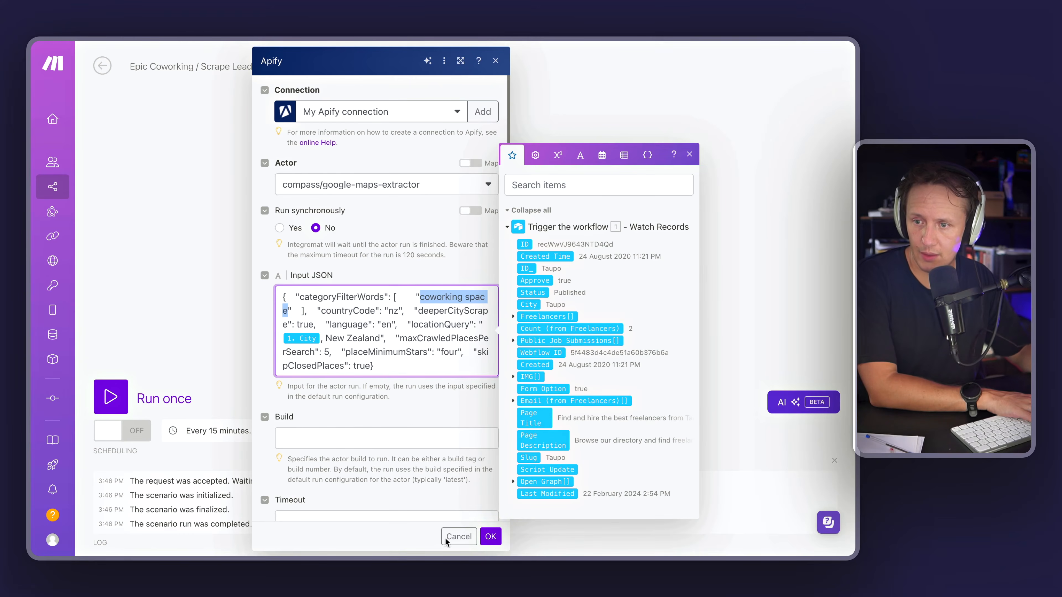
left_click(493, 539)
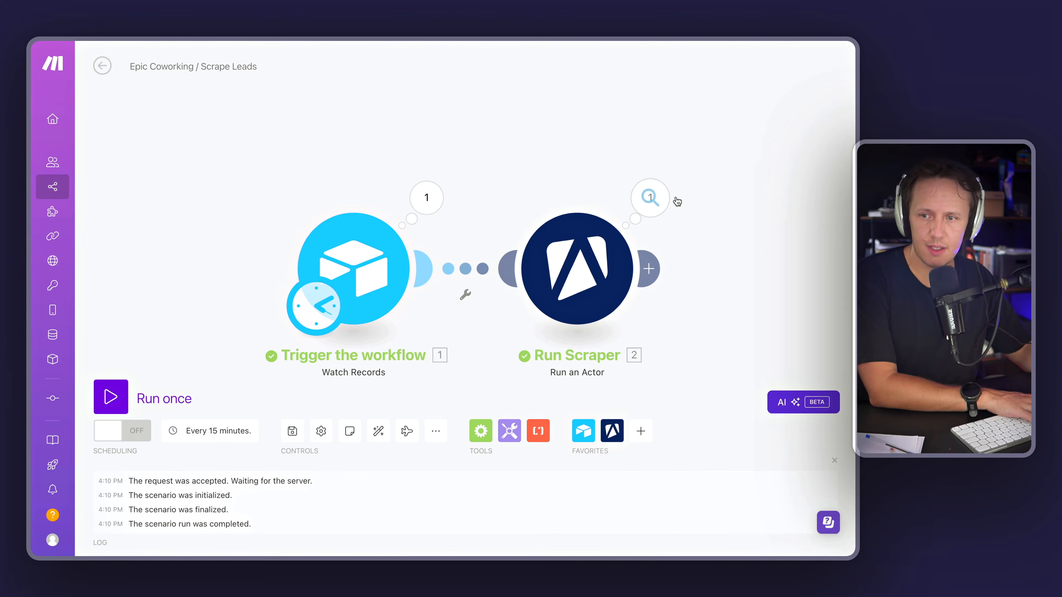
Step: Inspect the Run Scraper module's last operation input and output, then switch to the Add New Leads scenario
left_click(650, 198)
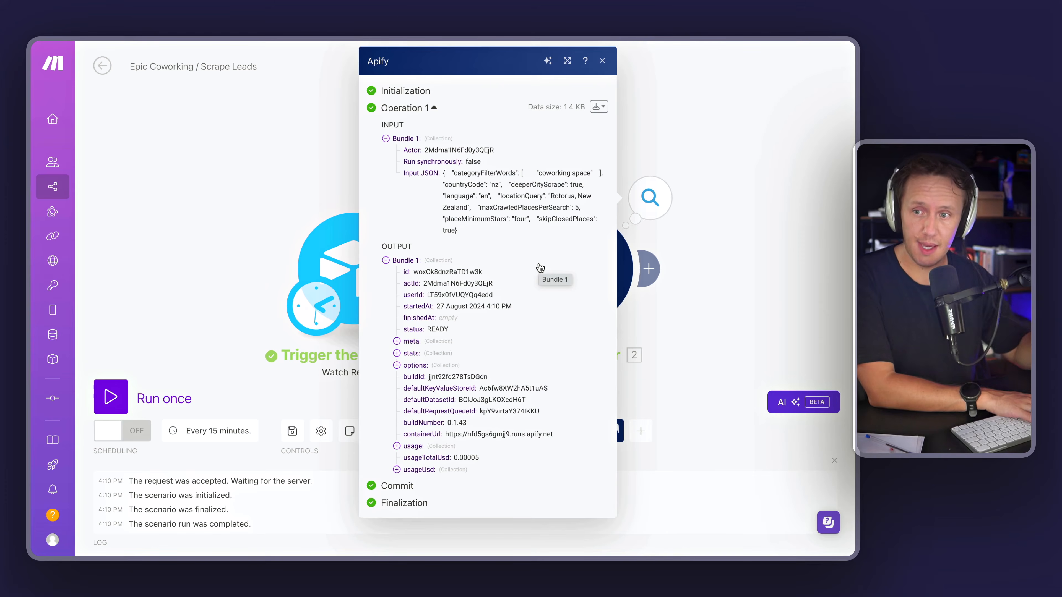
left_click(208, 196)
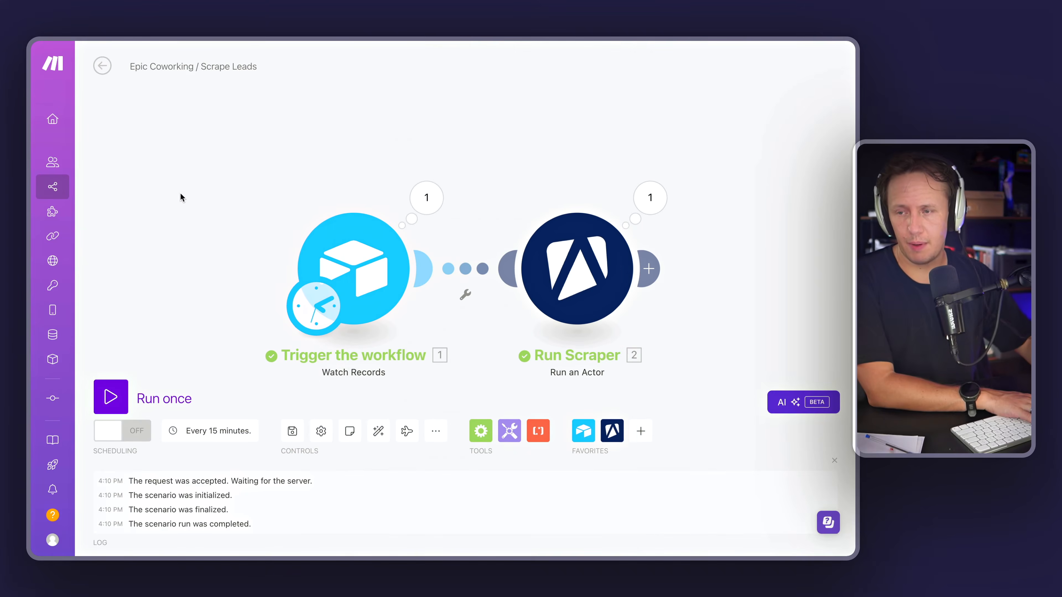
mouse_move(33, 293)
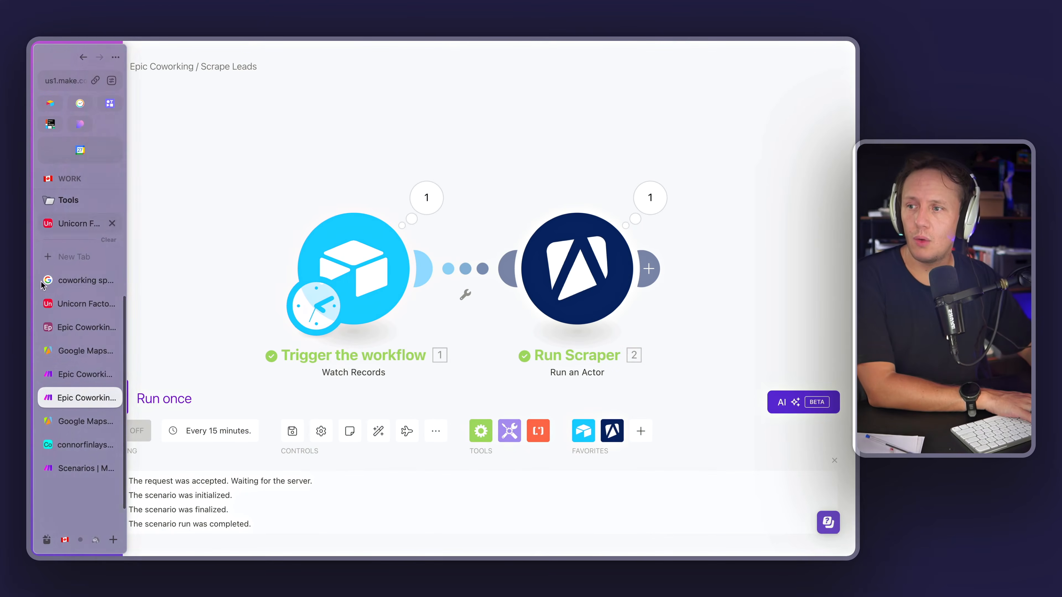
left_click(62, 376)
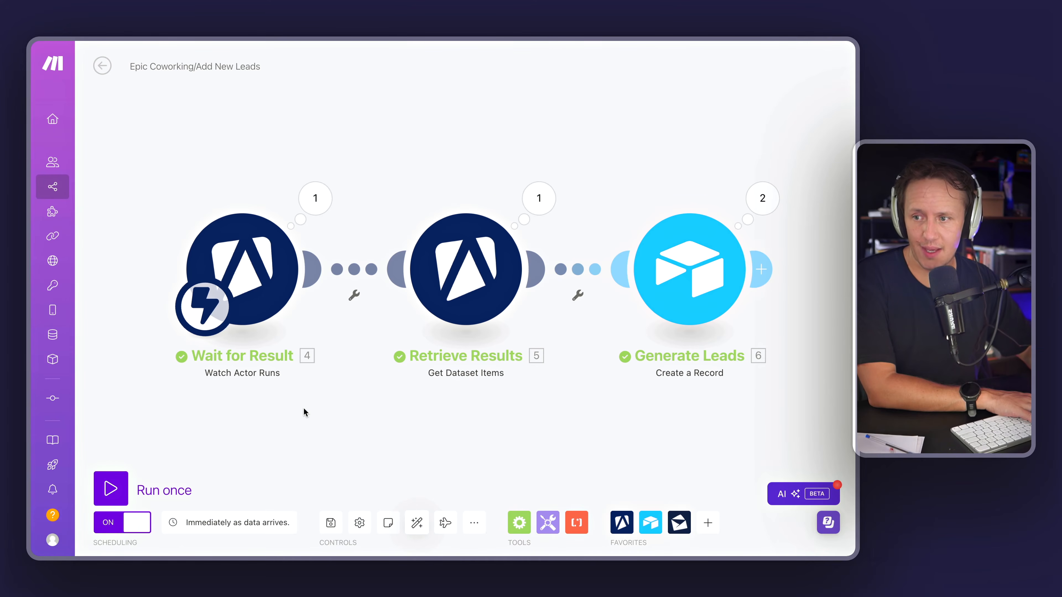
scroll(289, 403, "left", 4)
scroll(289, 403, "right", 4)
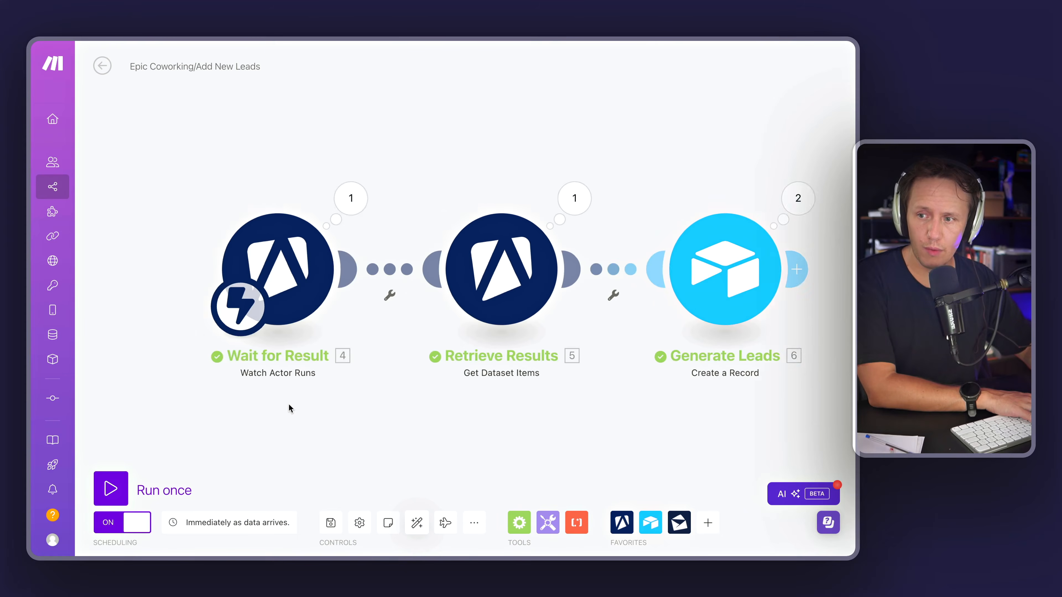
Step: Inspect the Wait for Result trigger's webhook settings and its last operation output
scroll(289, 403, "left", 4)
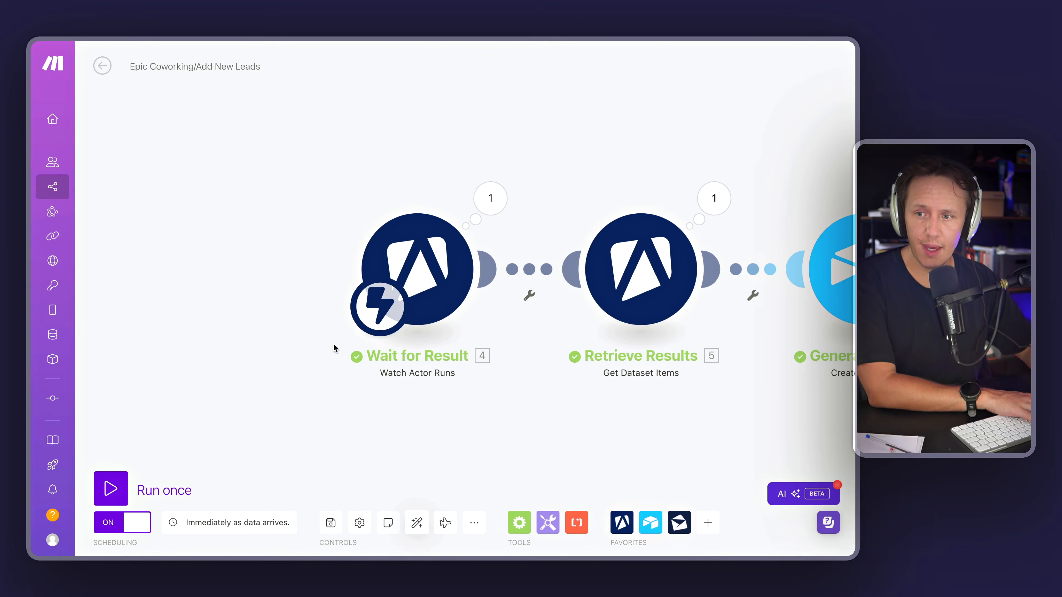
left_click(415, 284)
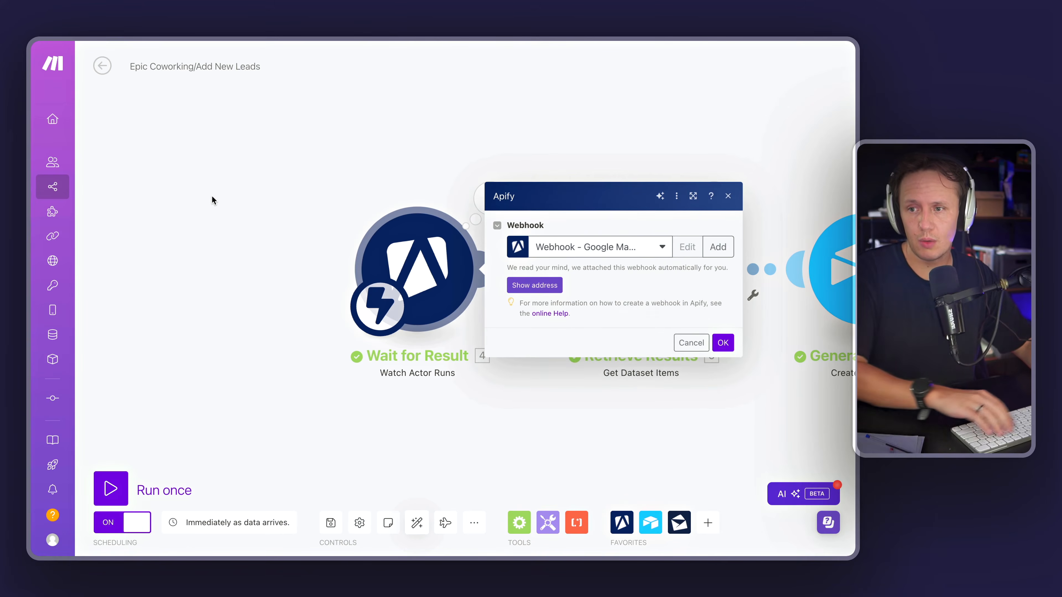
right_click(212, 200)
left_click(306, 242)
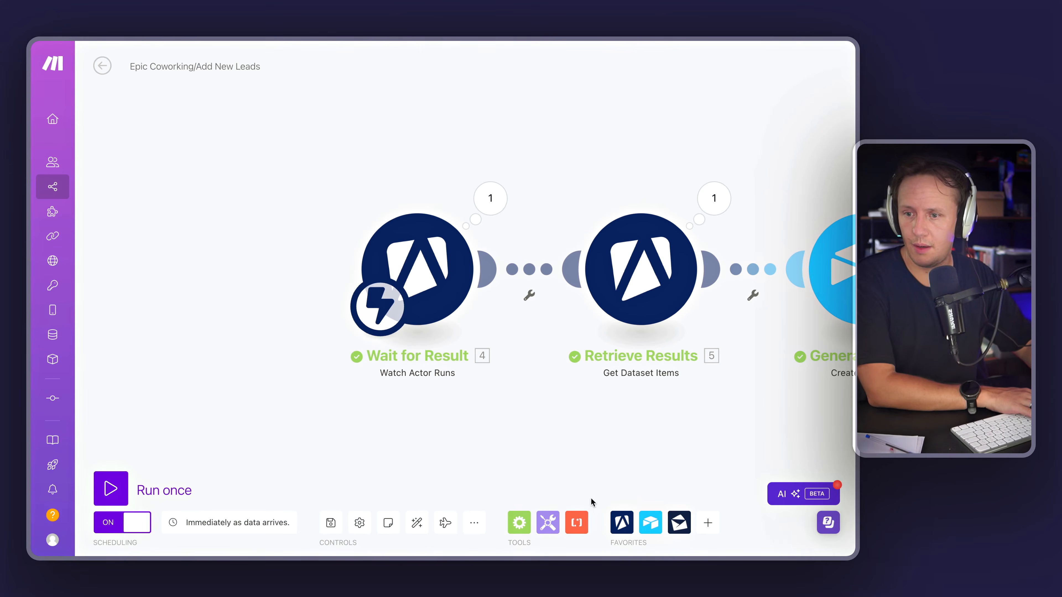
left_click(620, 523)
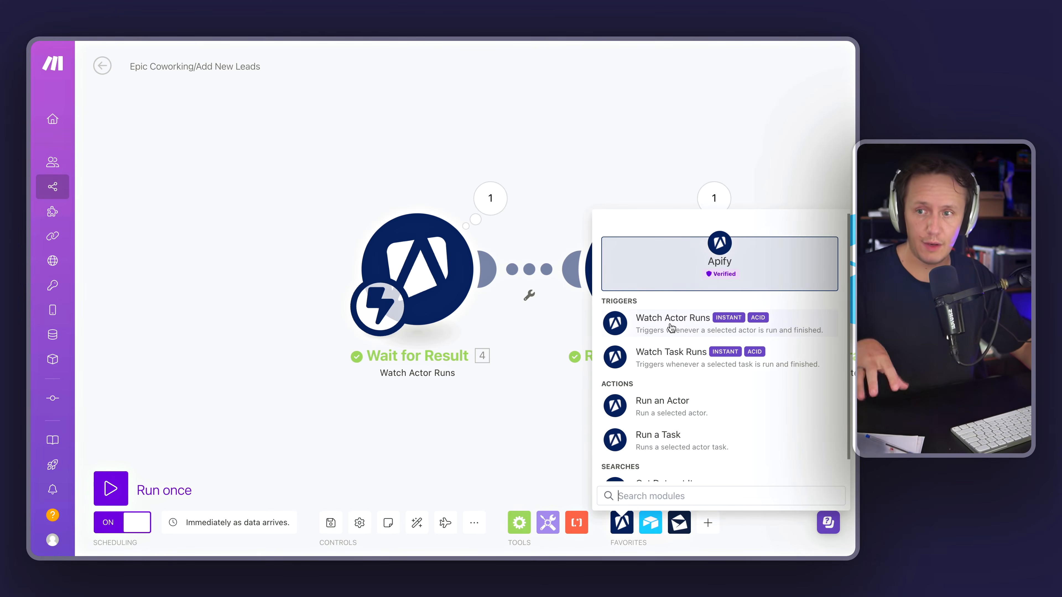
left_click(553, 166)
left_click(489, 195)
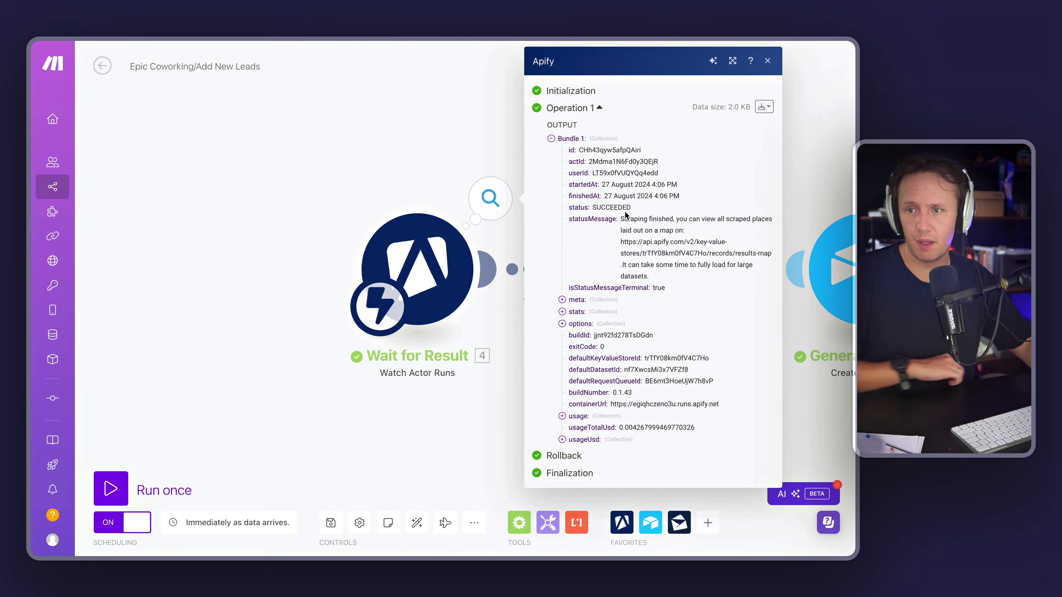
left_click(204, 268)
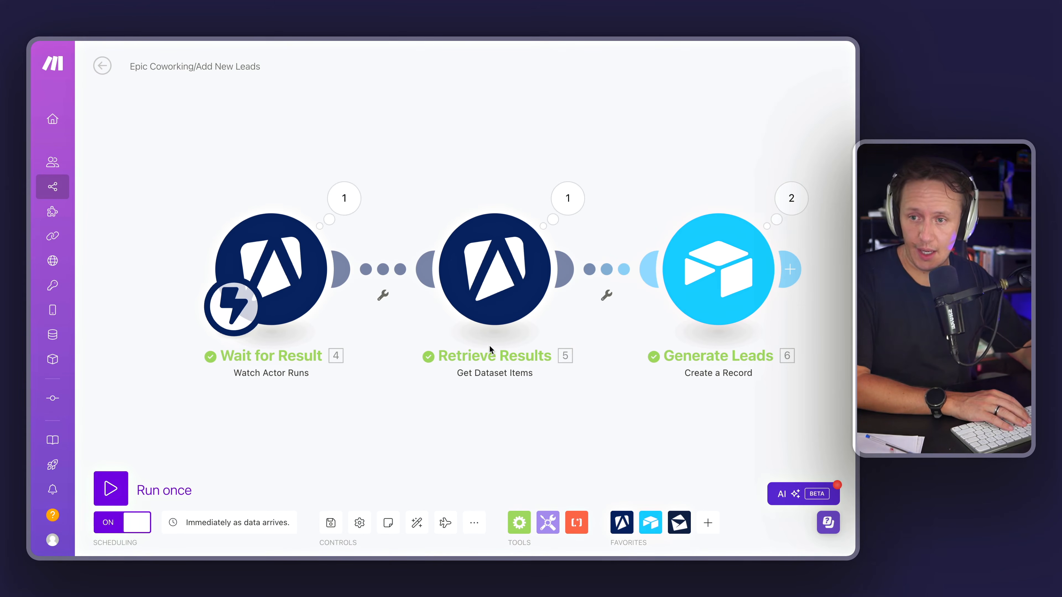
Step: Compare the Retrieve Results module's Dataset ID mapping with the trigger output's defaultDatasetId value
left_click(502, 327)
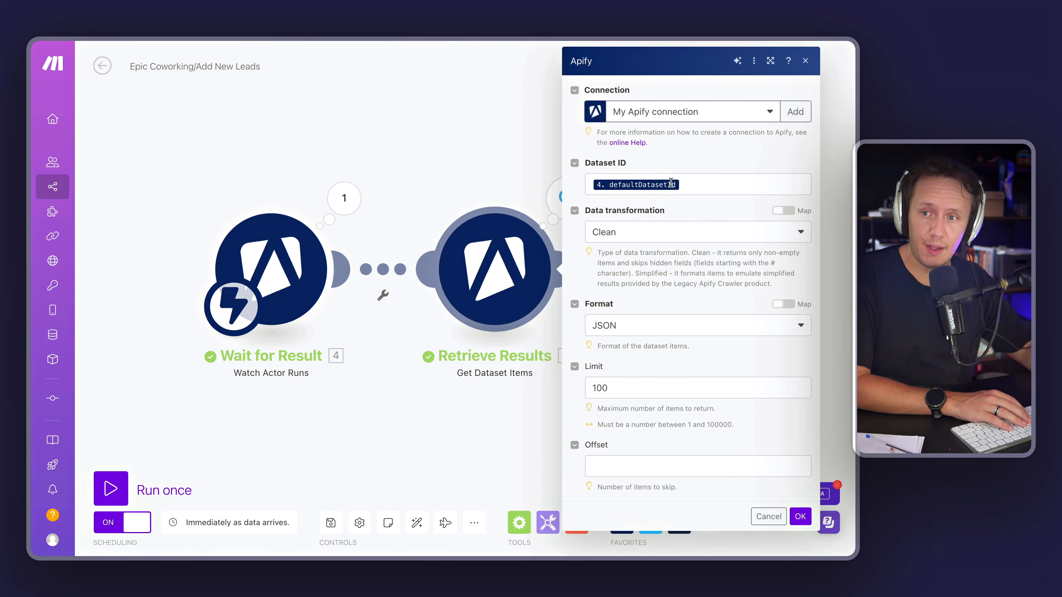
left_click(698, 187)
left_click(341, 155)
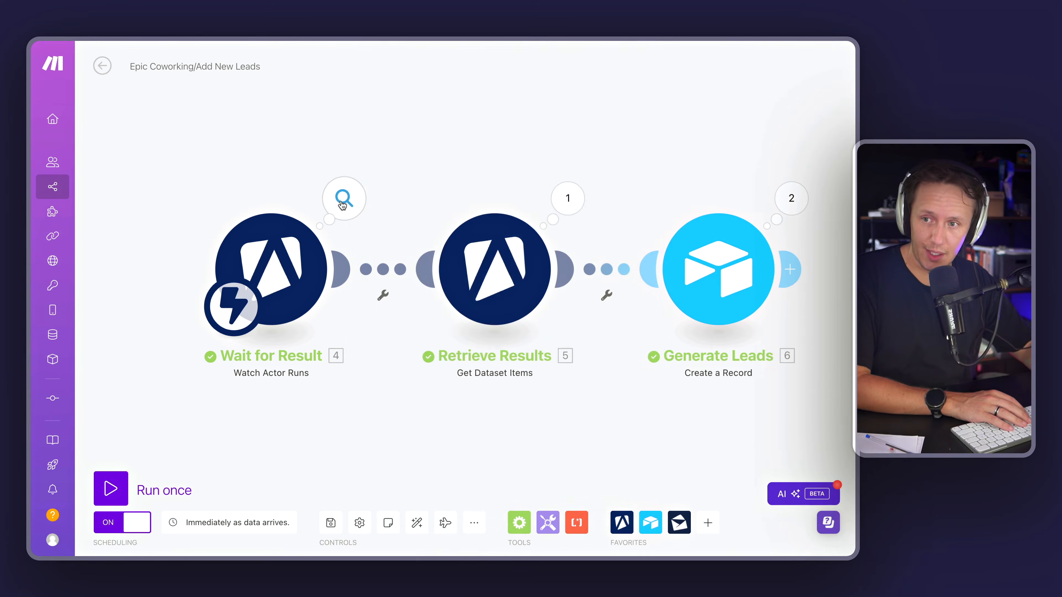
left_click(343, 199)
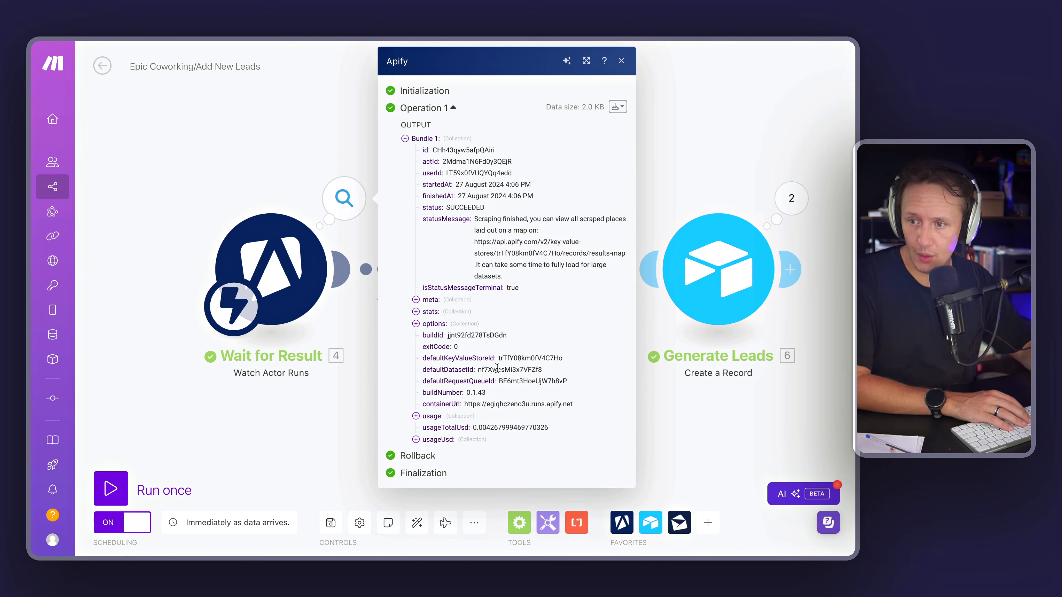
double_click(485, 369)
left_click_drag(423, 370, 564, 375)
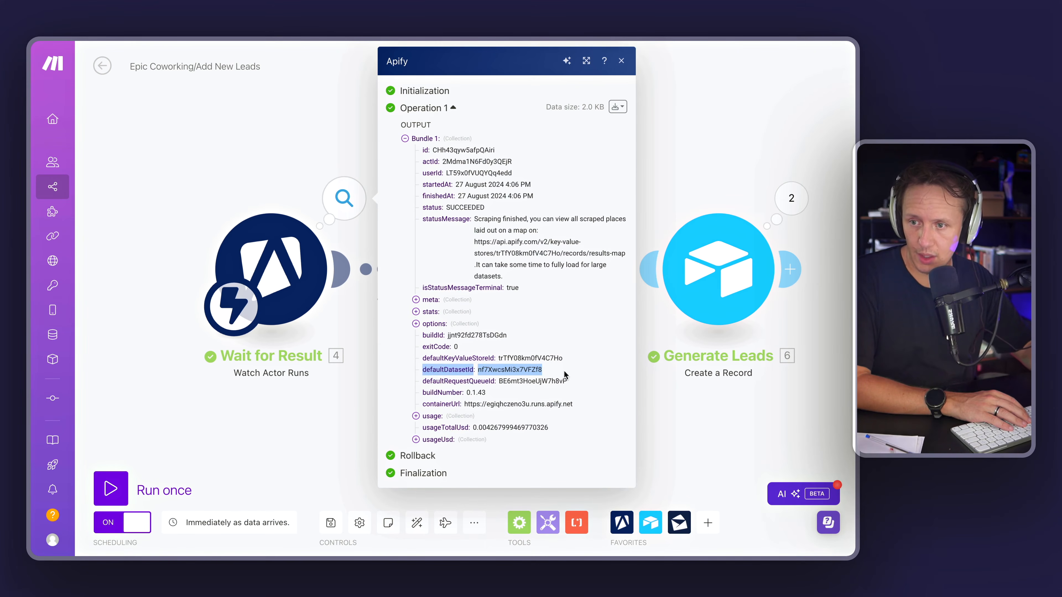
double_click(505, 370)
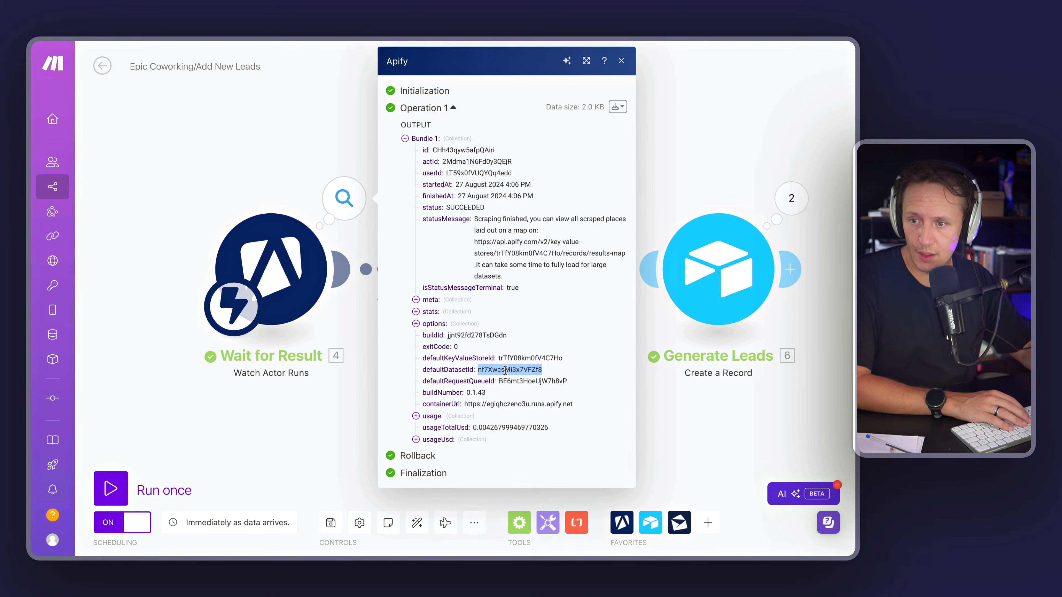
left_click(252, 209)
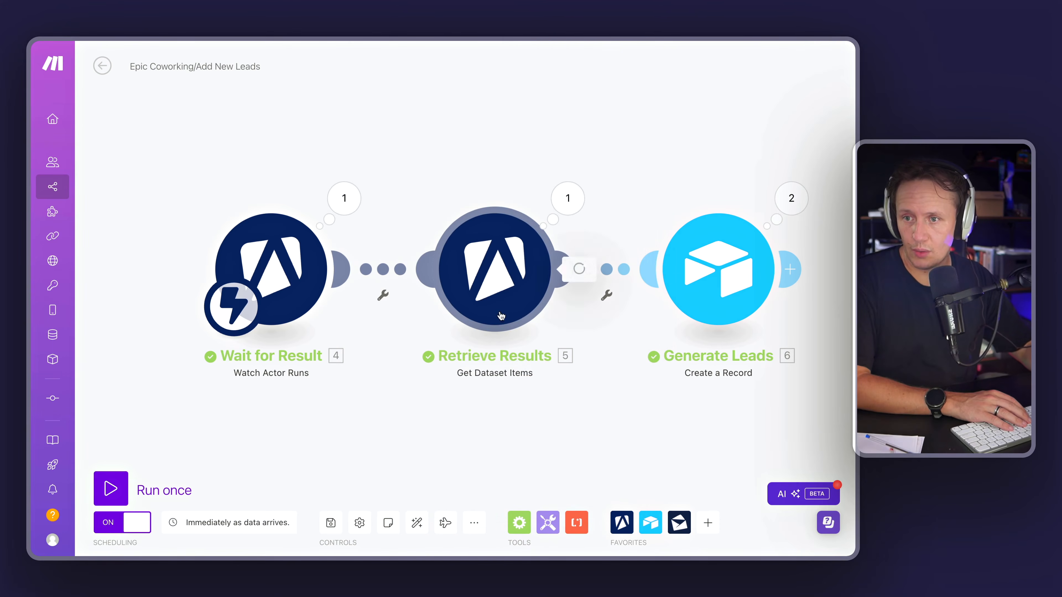
left_click(472, 319)
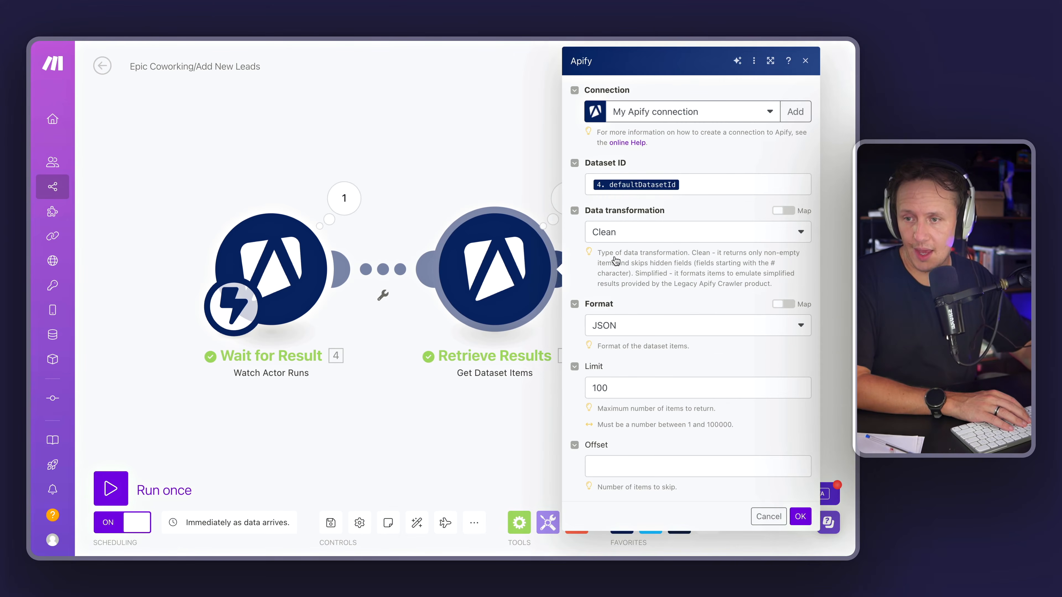
left_click(423, 125)
Step: Expand and examine the output bundles of the Retrieve Results module's last operation
left_click(564, 198)
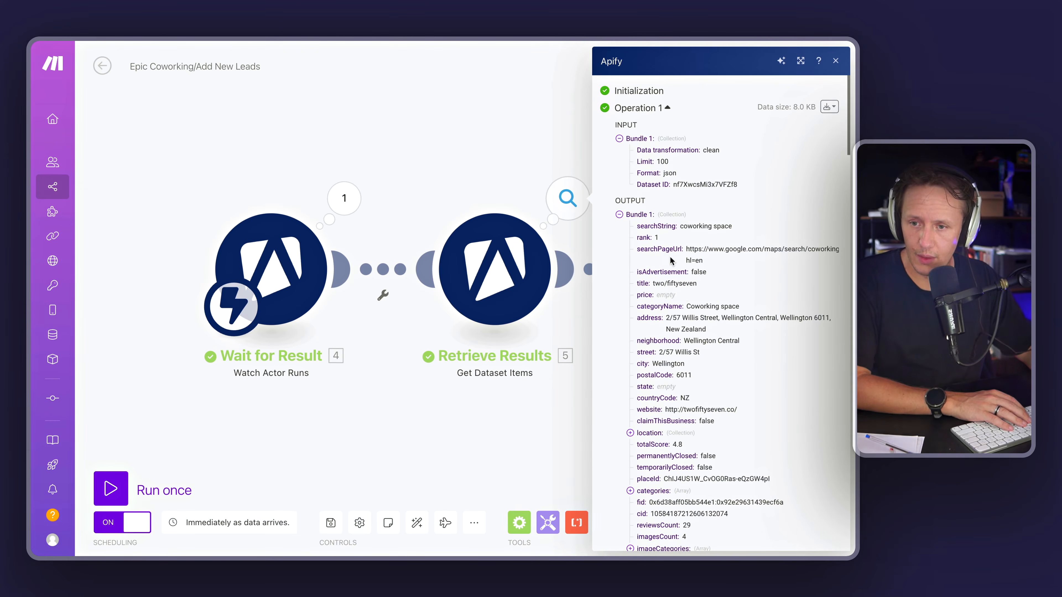
left_click(619, 215)
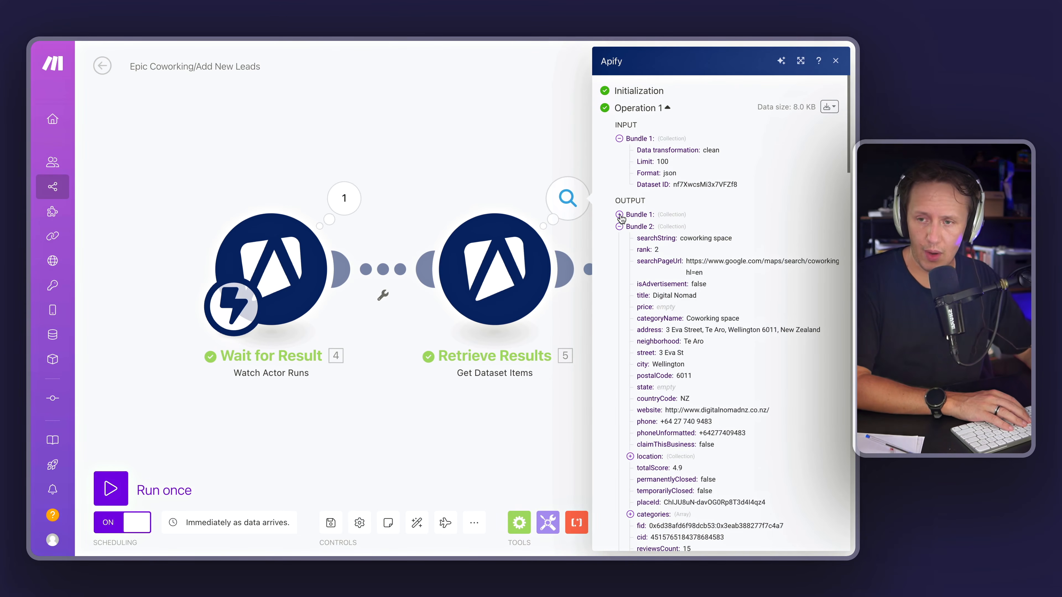
left_click(620, 226)
left_click(620, 238)
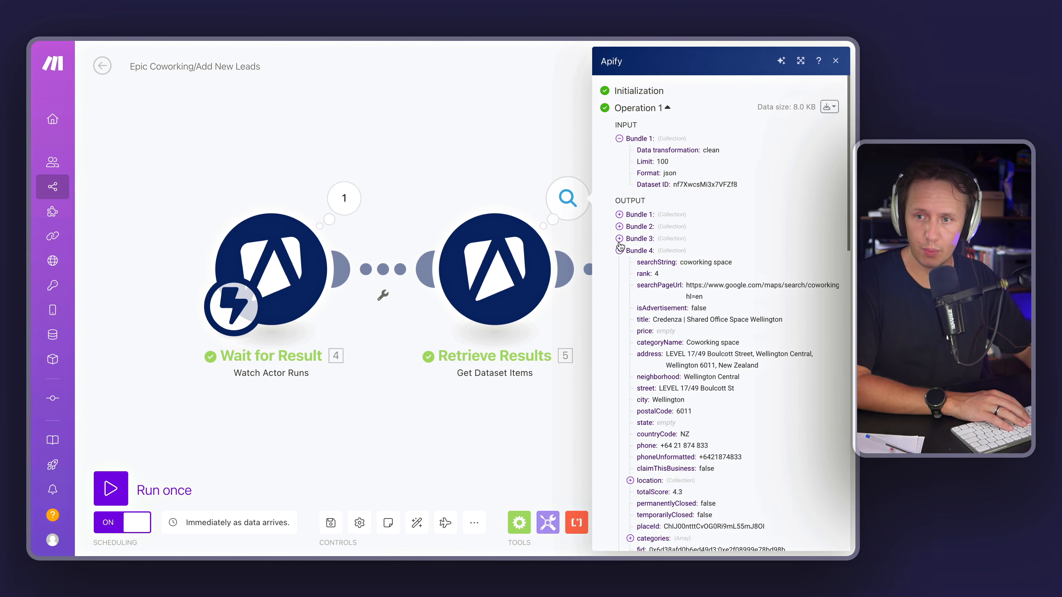
left_click(619, 251)
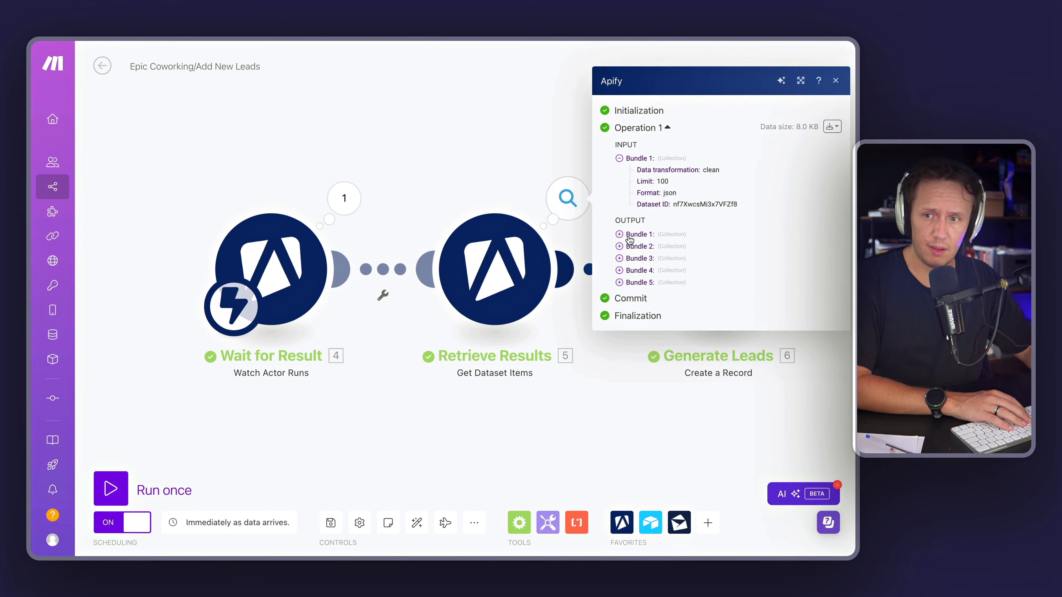
left_click(619, 235)
scroll(730, 261, "down", 2)
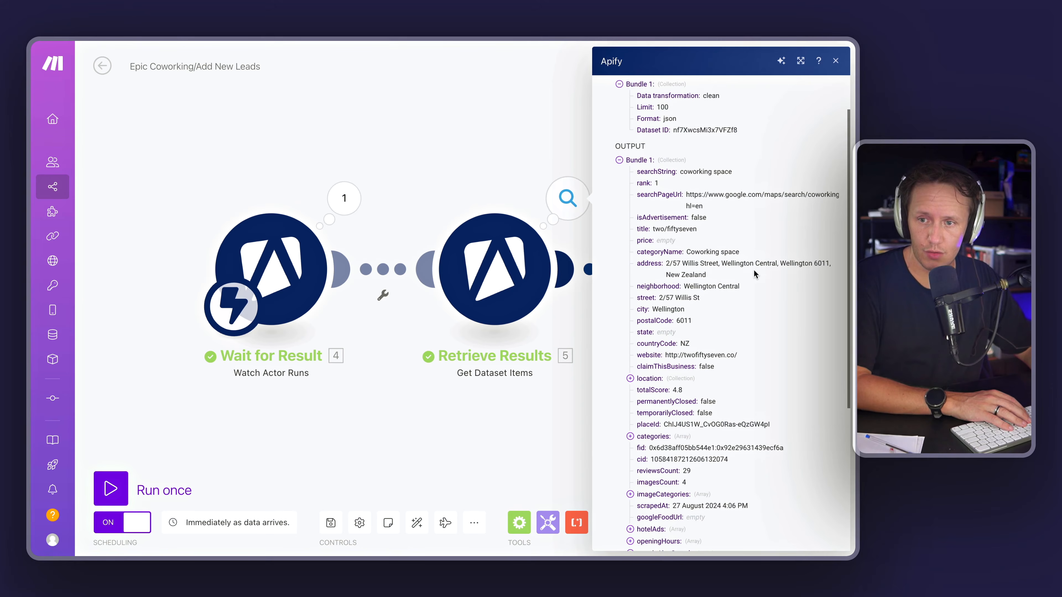
left_click_drag(690, 287, 742, 288)
left_click_drag(686, 344, 737, 347)
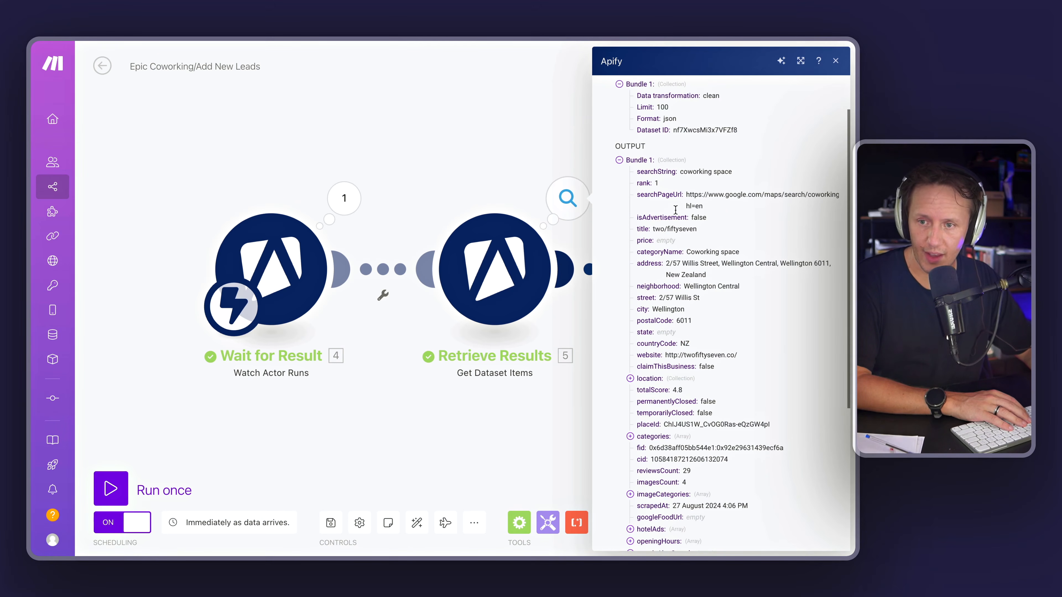
double_click(682, 229)
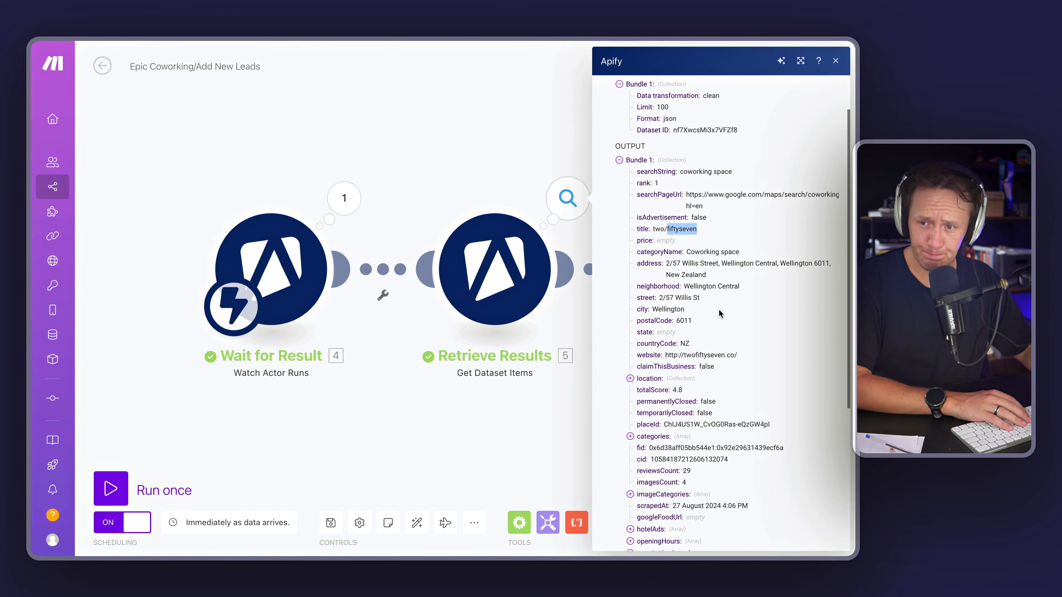
scroll(719, 310, "down", 5)
left_click(466, 435)
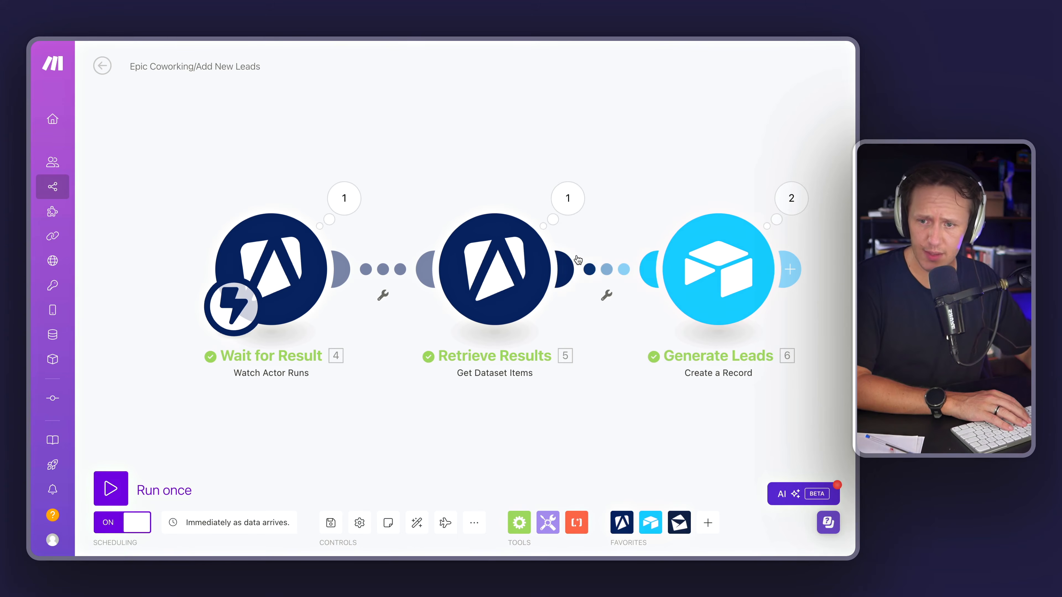
Step: Review the Generate Leads Airtable module's field mappings for the Coworking Spaces table and close it
left_click(724, 276)
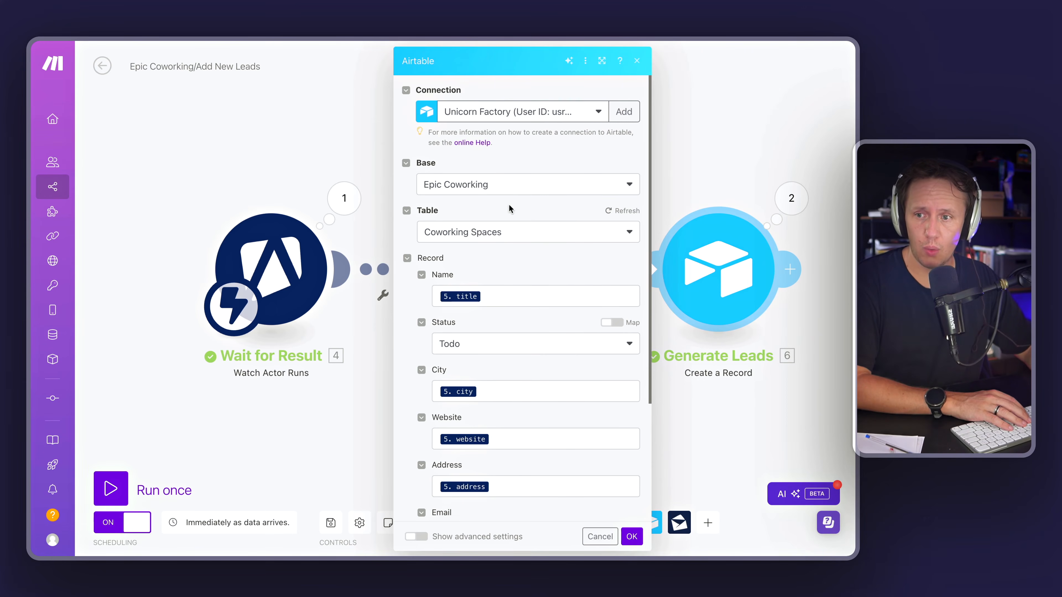
scroll(520, 440, "down", 5)
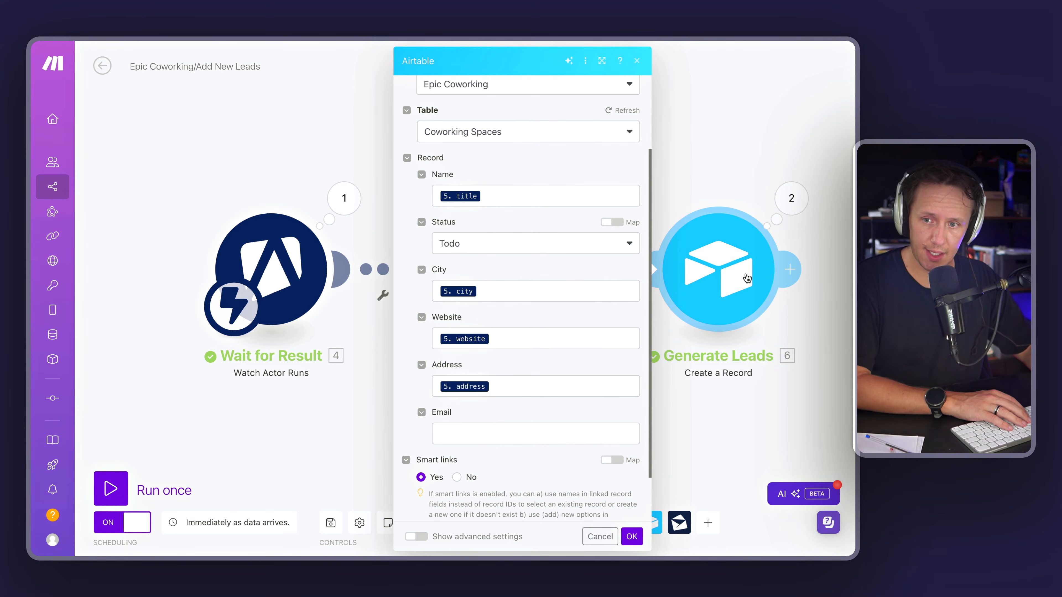
left_click(631, 537)
Step: Switch to the Epic Coworking Airtable base and close the Getting started panel to view the Coworking Spaces records
mouse_move(32, 175)
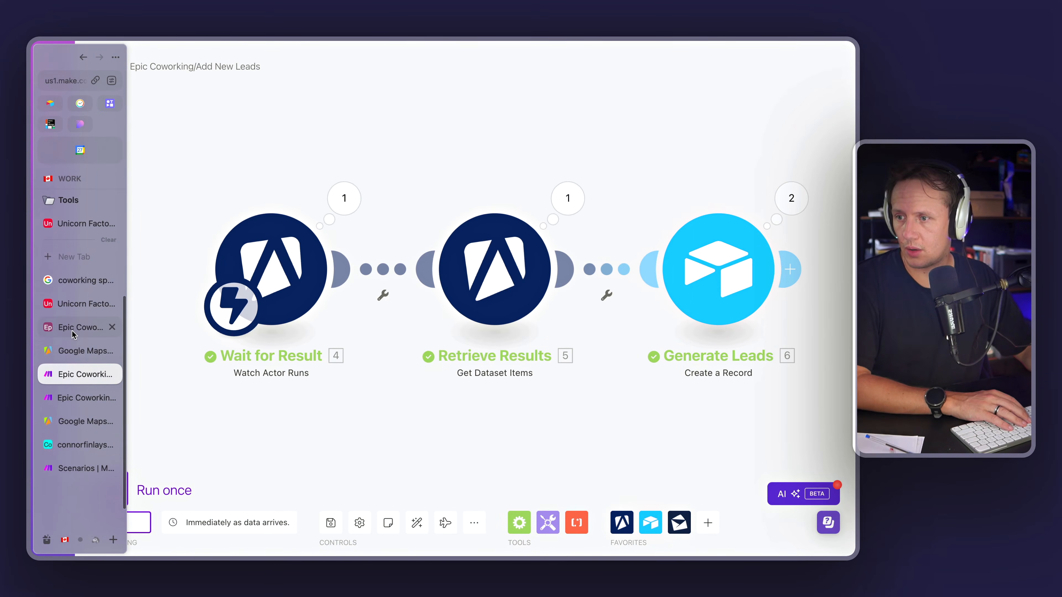
left_click(72, 330)
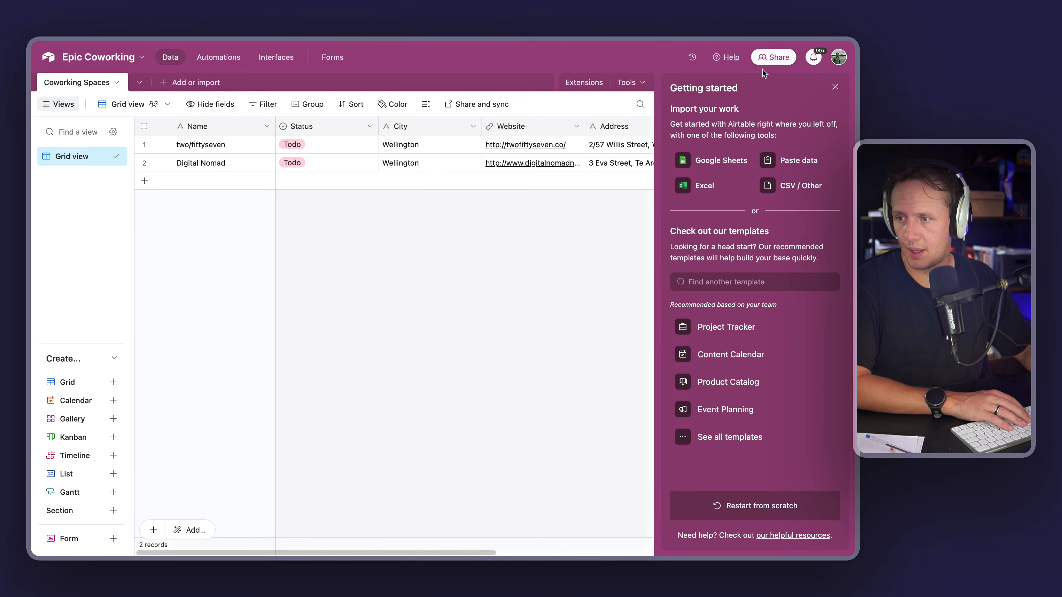
left_click(835, 89)
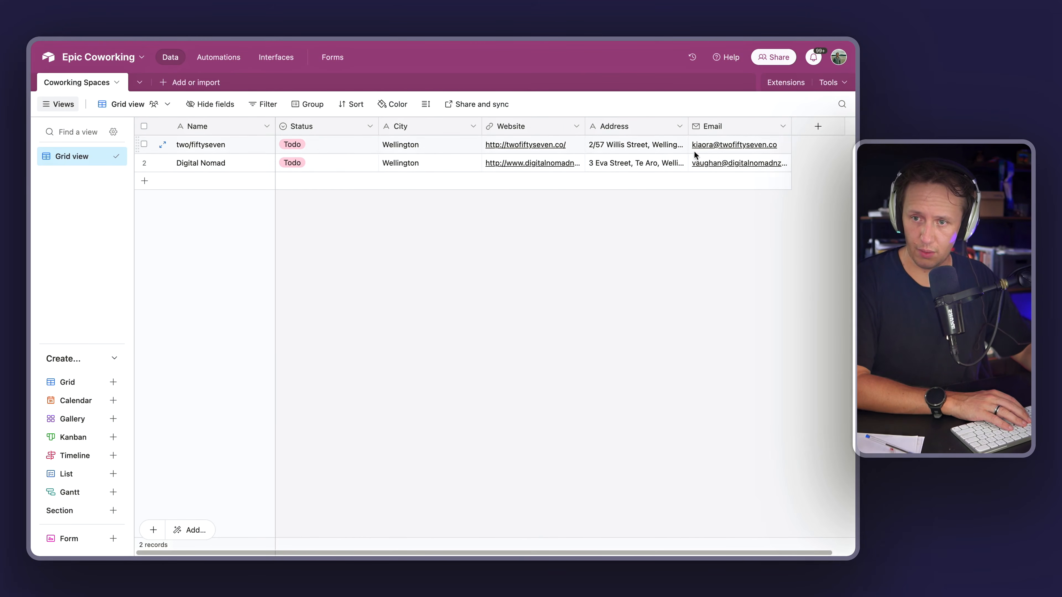
Step: Switch to the Scrape Leads scenario and inspect the trigger's and Run Scraper's last operation data
mouse_move(30, 181)
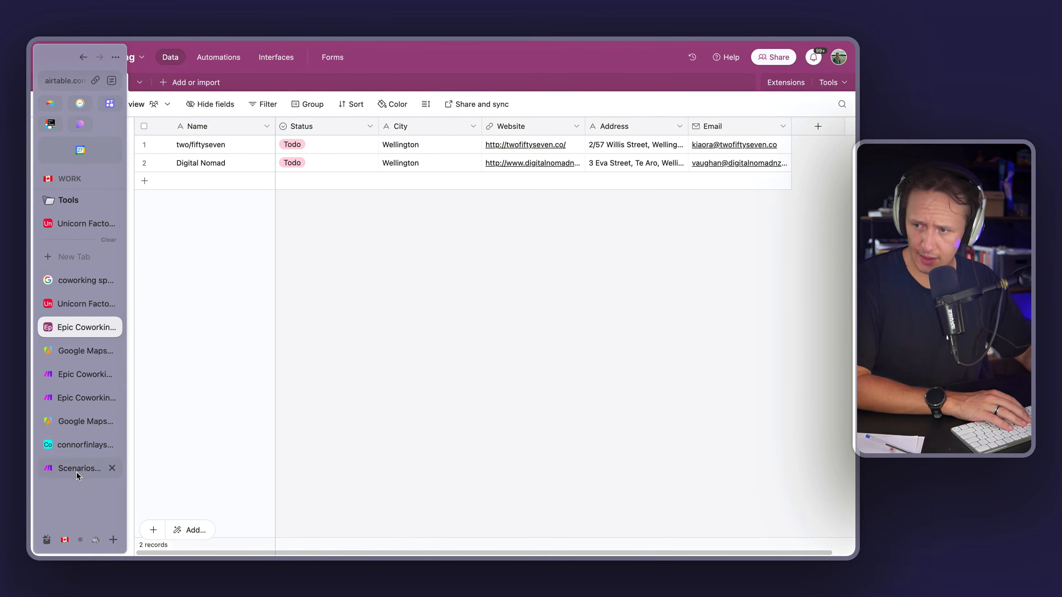
left_click(80, 397)
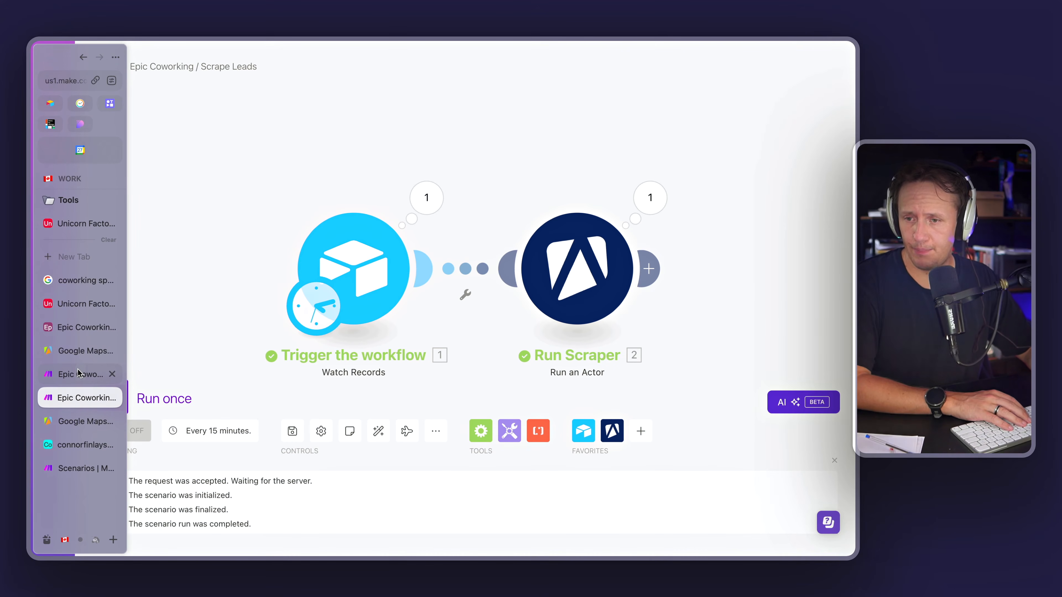
left_click(78, 373)
left_click(79, 398)
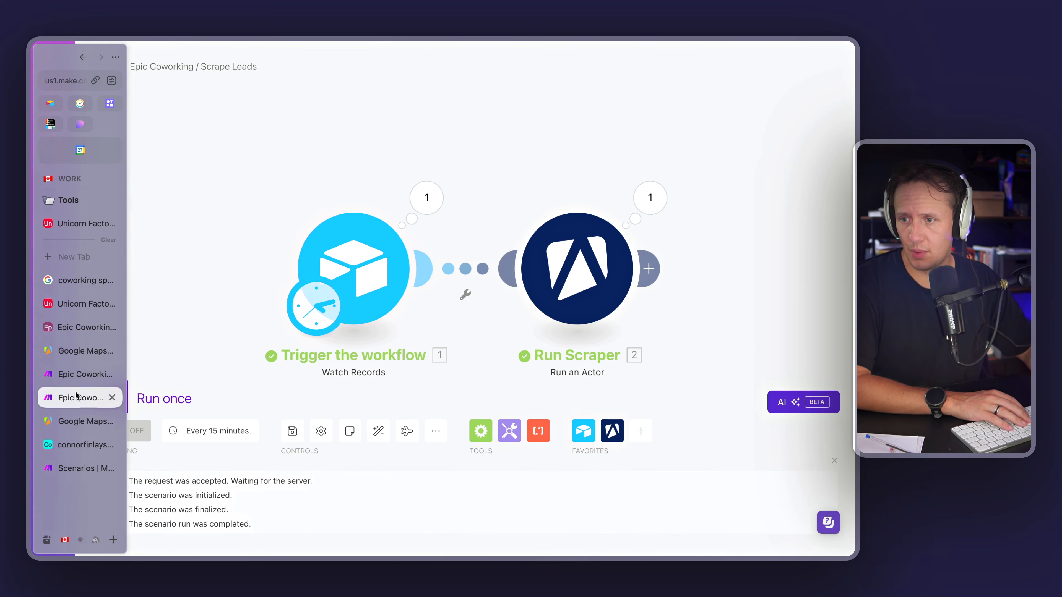
left_click(131, 397)
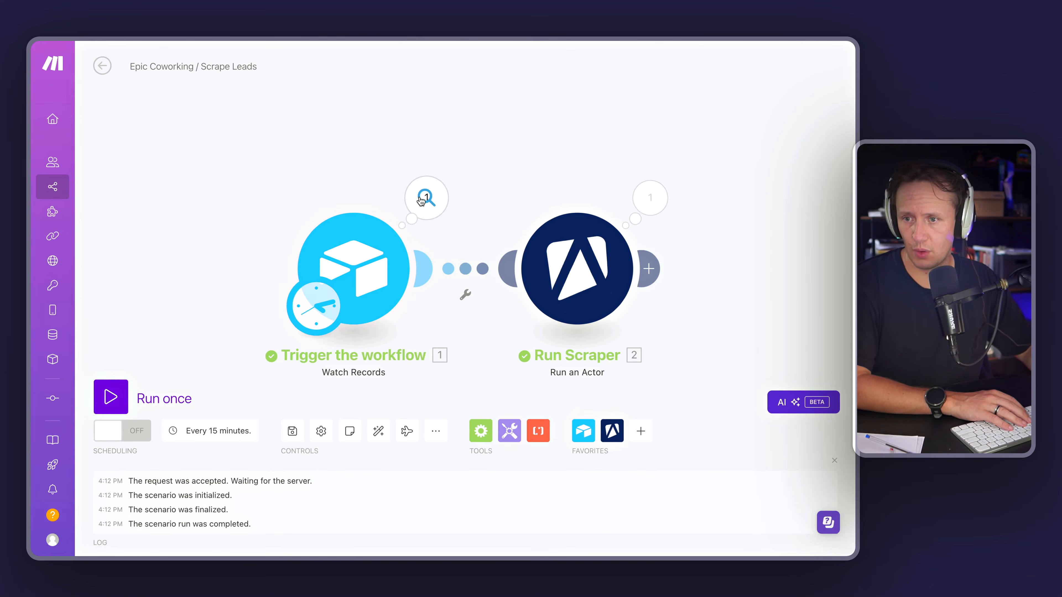
left_click(426, 198)
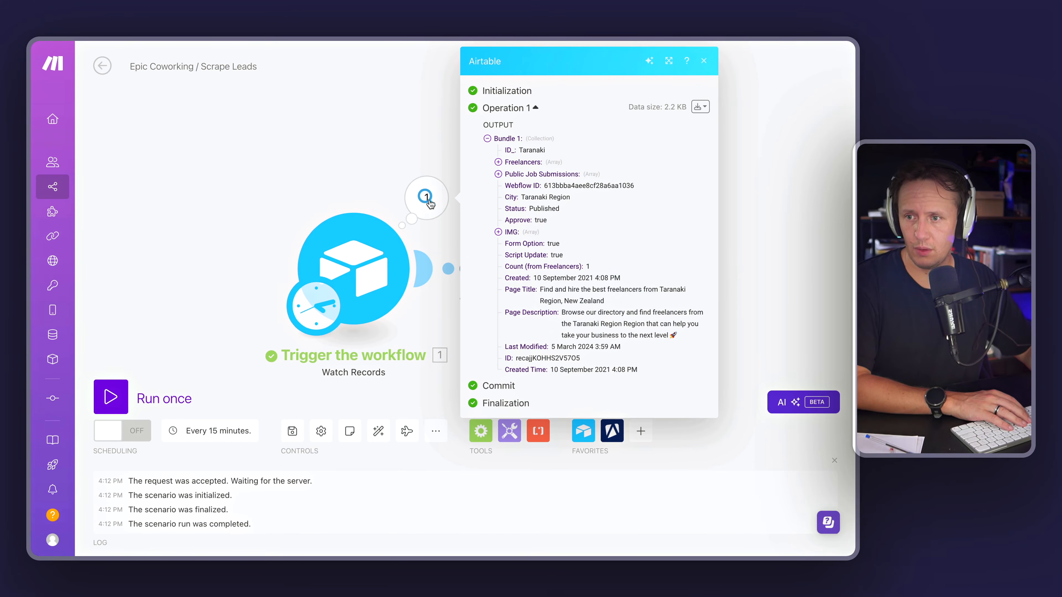
left_click(429, 166)
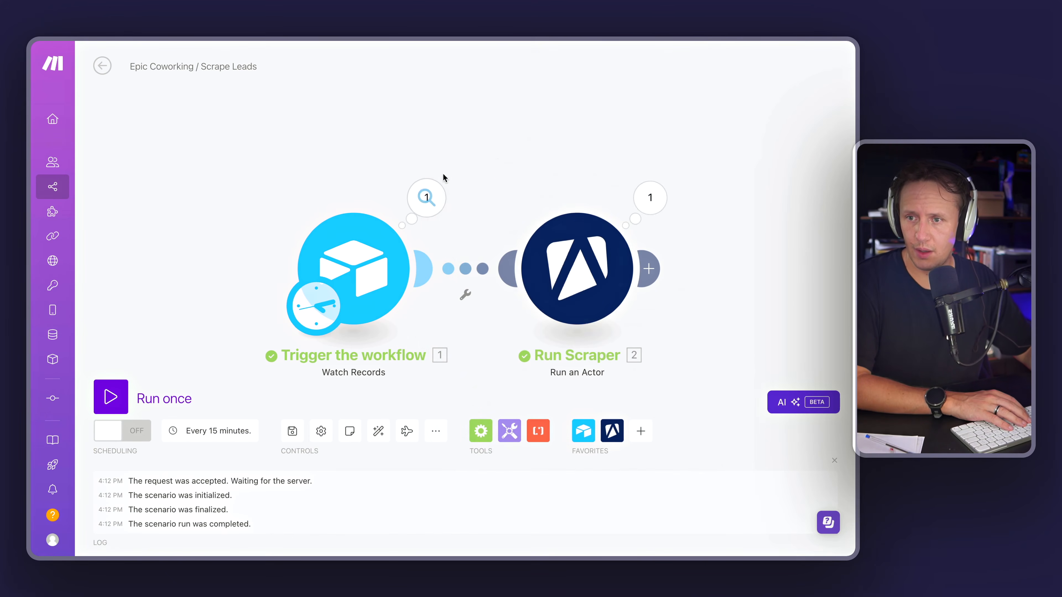
left_click(650, 199)
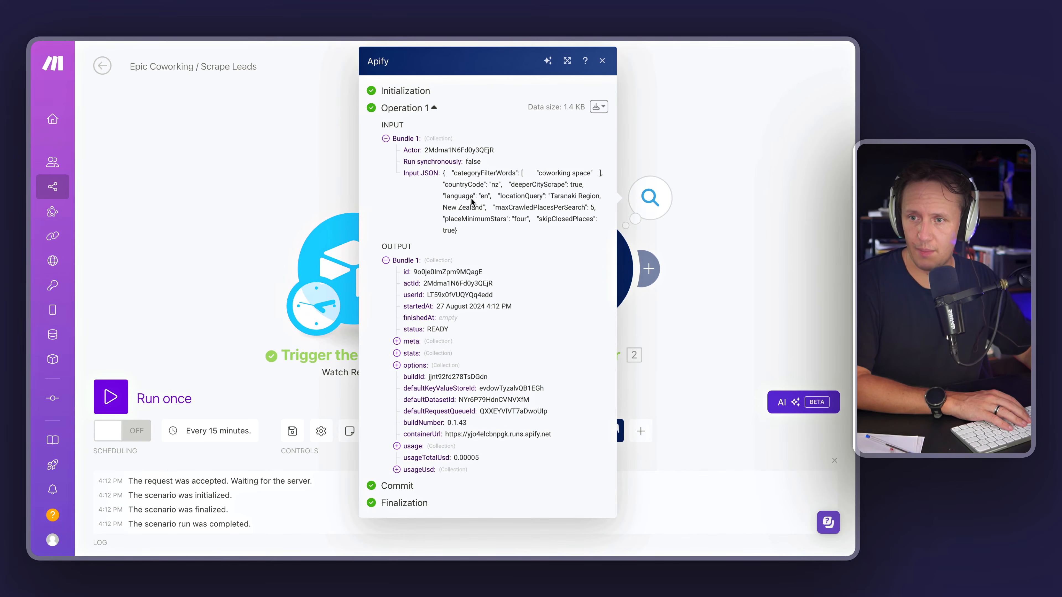
left_click(175, 162)
Step: Switch back to the Add New Leads scenario and leave its editor
mouse_move(36, 377)
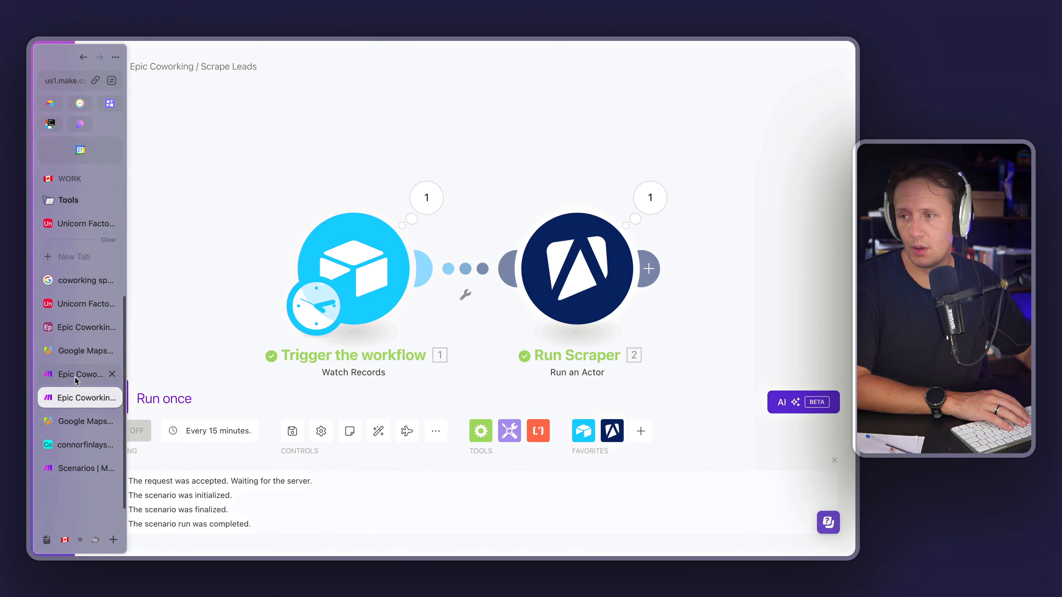
left_click(77, 376)
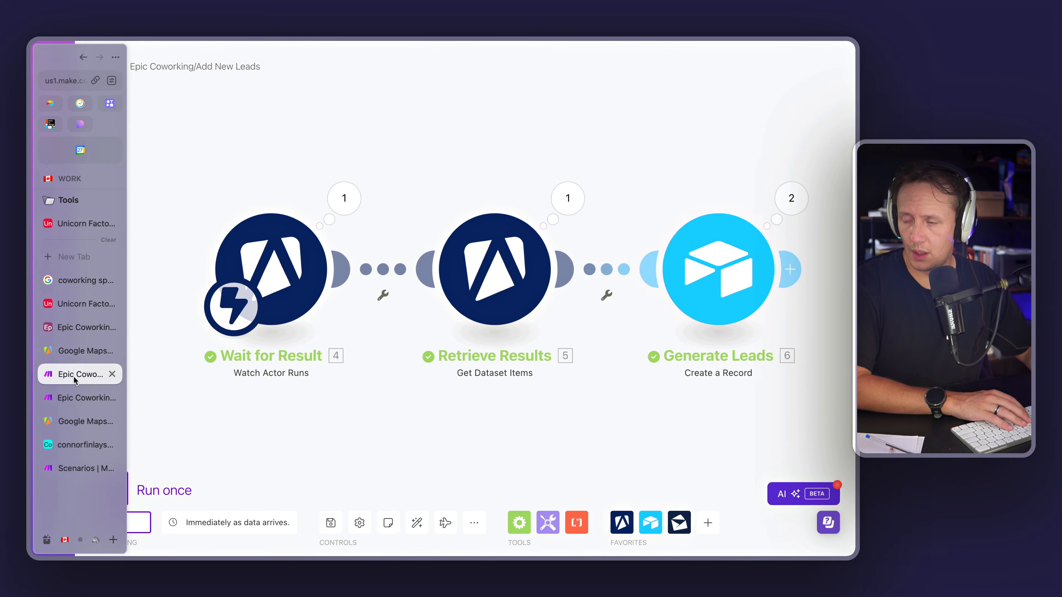
left_click(534, 154)
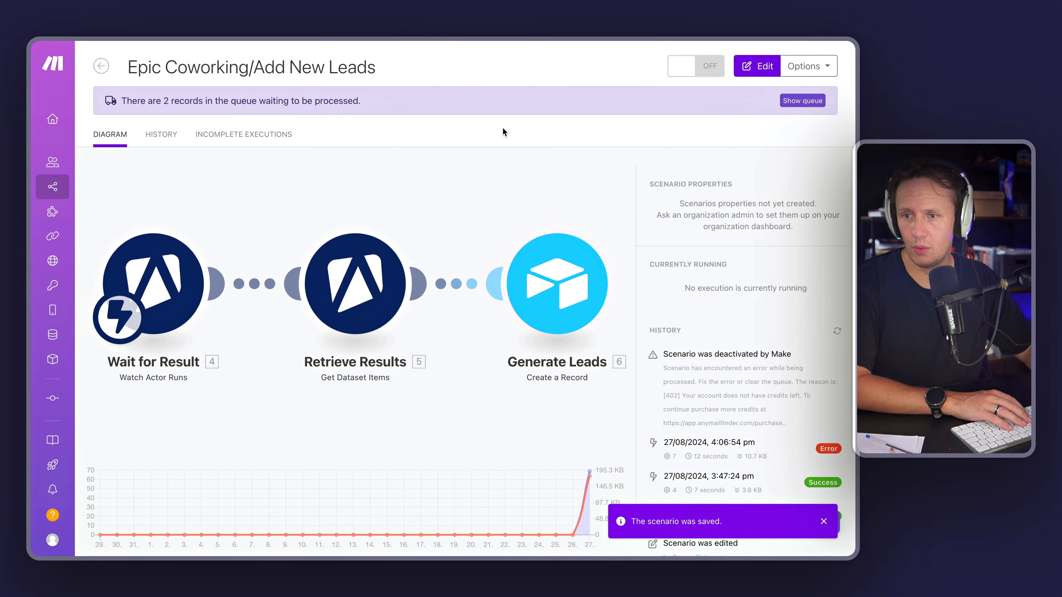
Step: Switch the Add New Leads scenario on and choose to process the old data waiting in the webhook queue
left_click(711, 69)
left_click(780, 190)
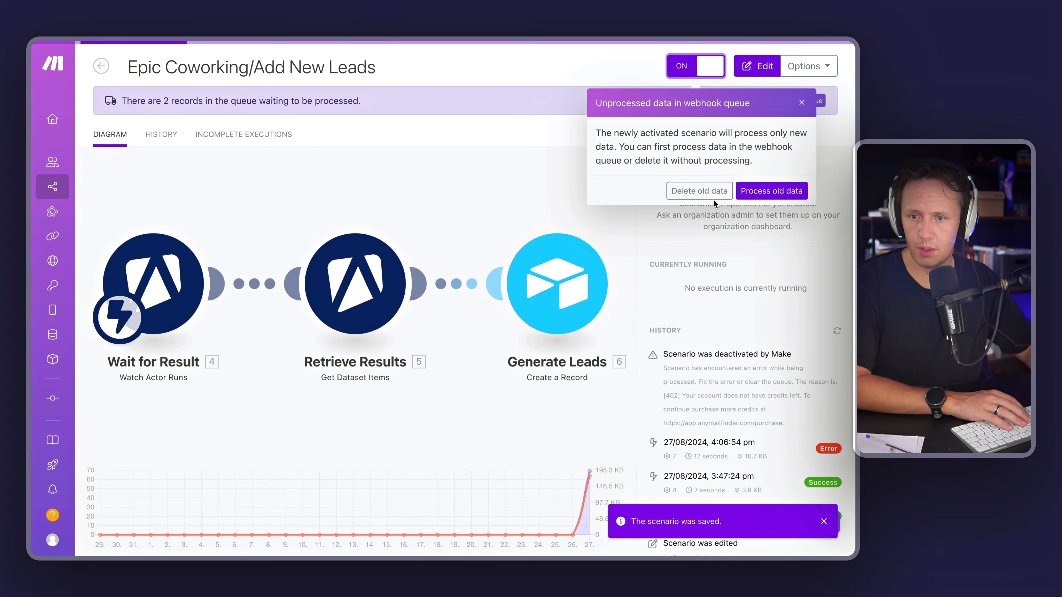
left_click(780, 192)
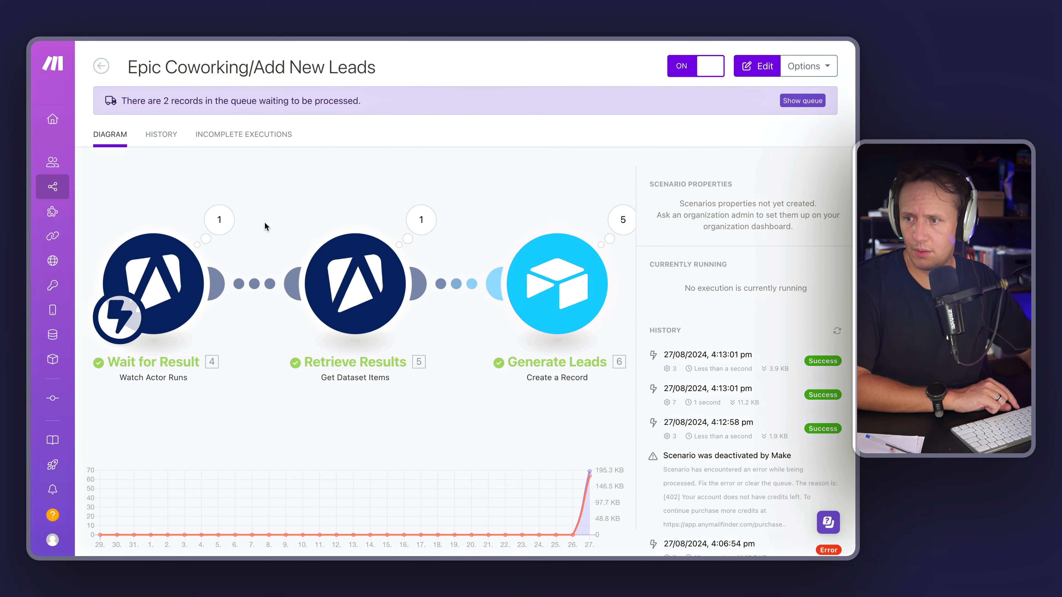
Step: Open the Retrieve Results module's output bubble and review the returned listing data
left_click(423, 226)
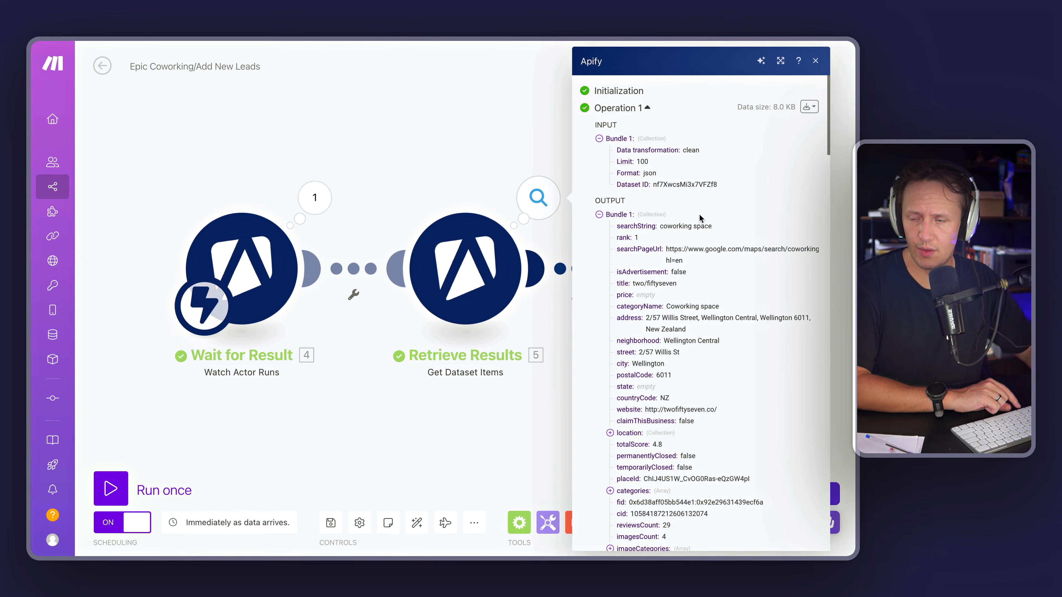
left_click(440, 152)
Step: Switch to the Airtable base and delete the first three records, including the blank one
mouse_move(41, 256)
left_click(77, 328)
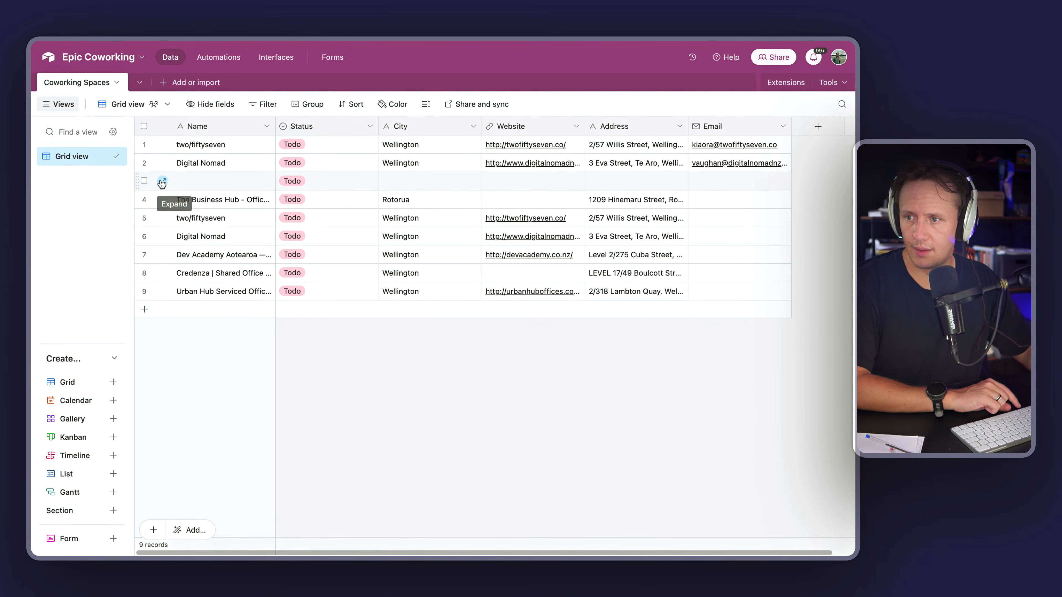
left_click(145, 181)
left_click(144, 163)
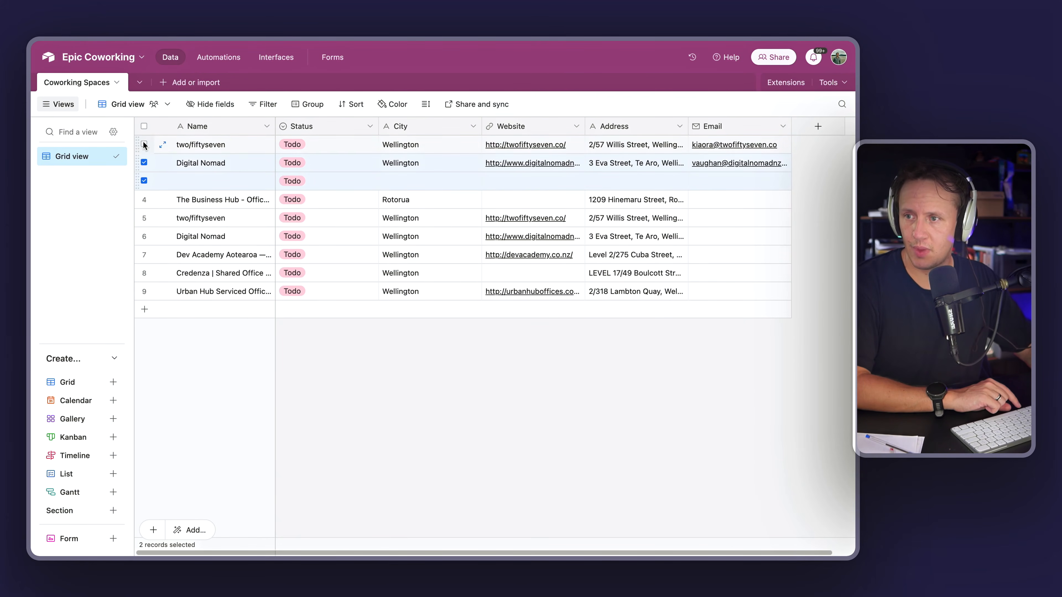
key("Delete")
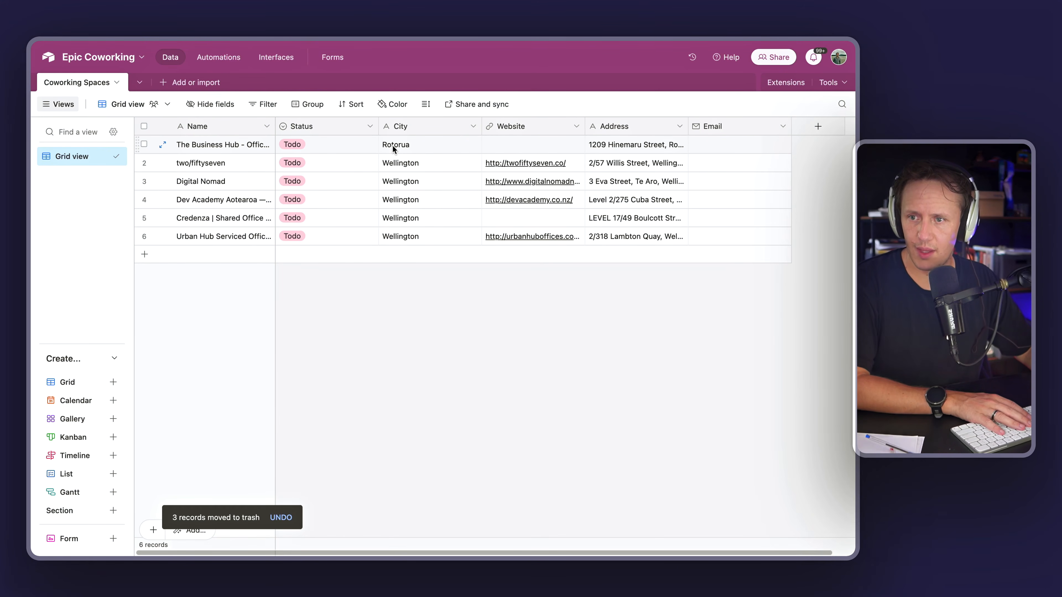
Step: Switch back to the Add New Leads scenario in Make
left_click(506, 146)
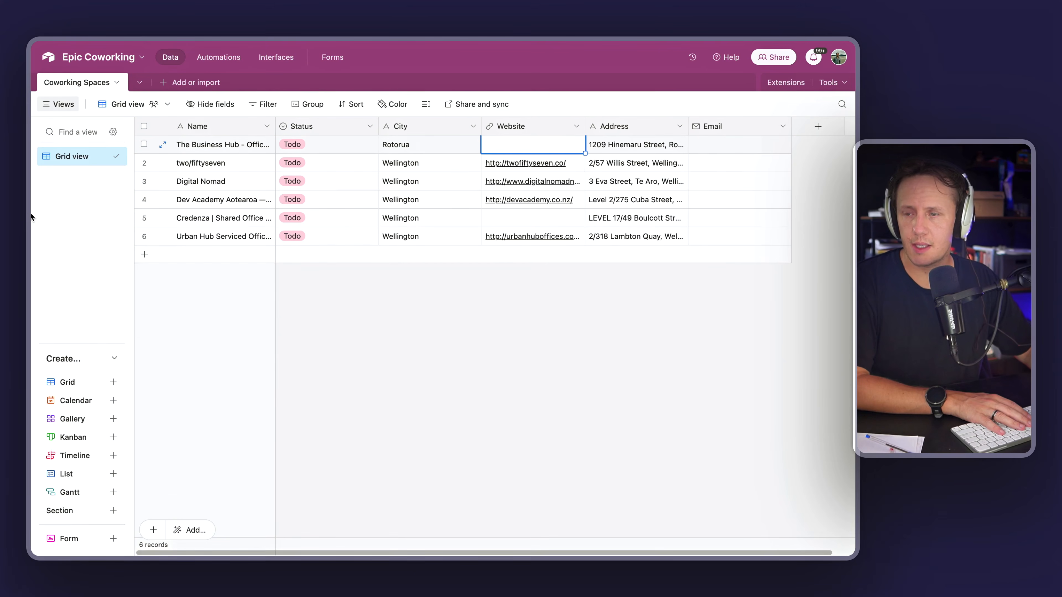
mouse_move(31, 226)
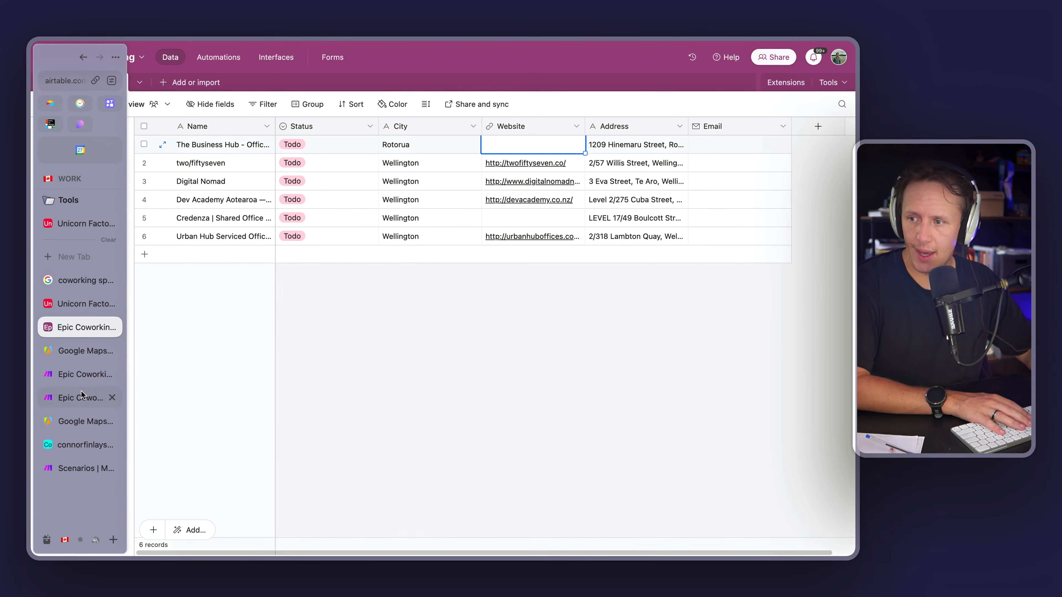
left_click(81, 376)
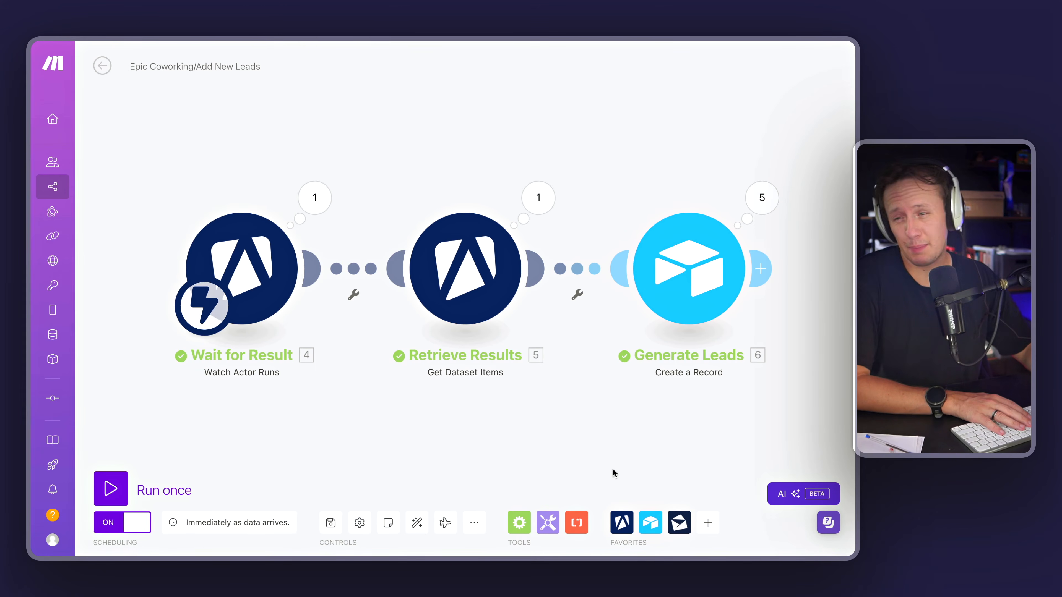
Step: Insert an Anymail finder Search for a Company's Emails module between Retrieve Results and Generate Leads
mouse_move(29, 330)
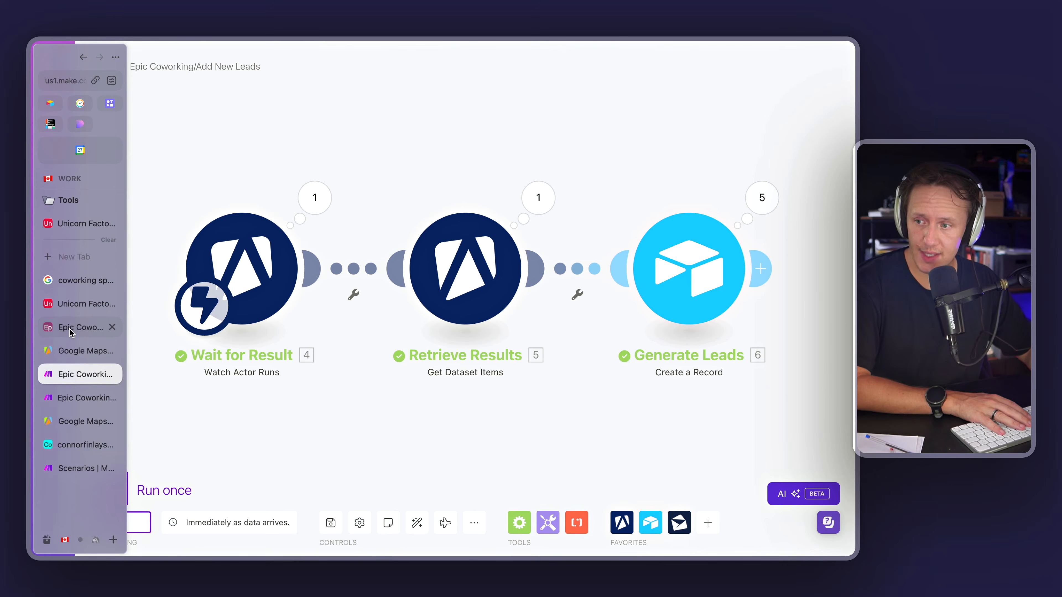
left_click(679, 523)
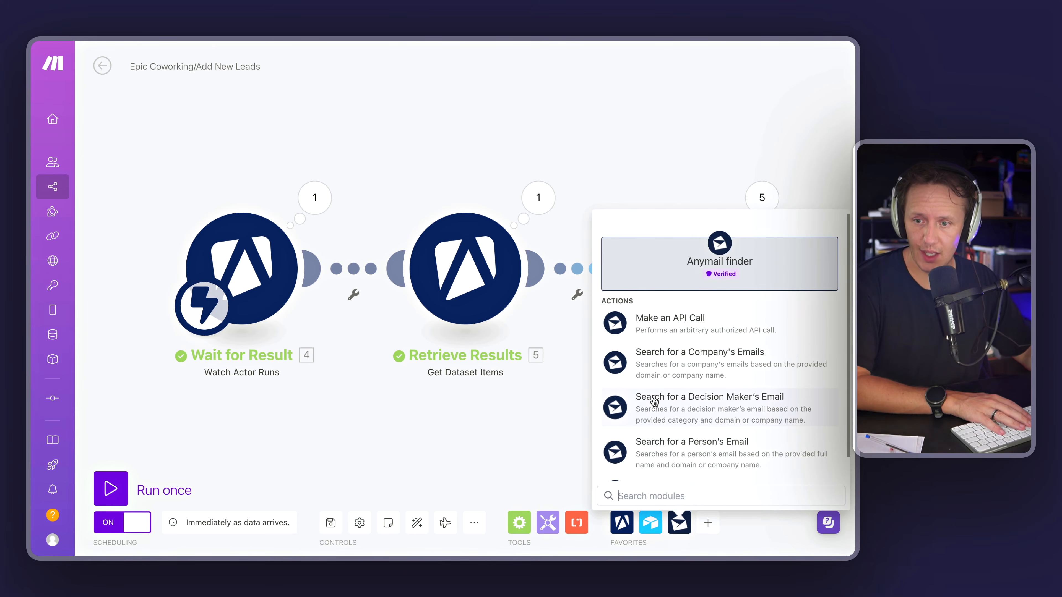
left_click(672, 368)
left_click_drag(673, 389, 567, 294)
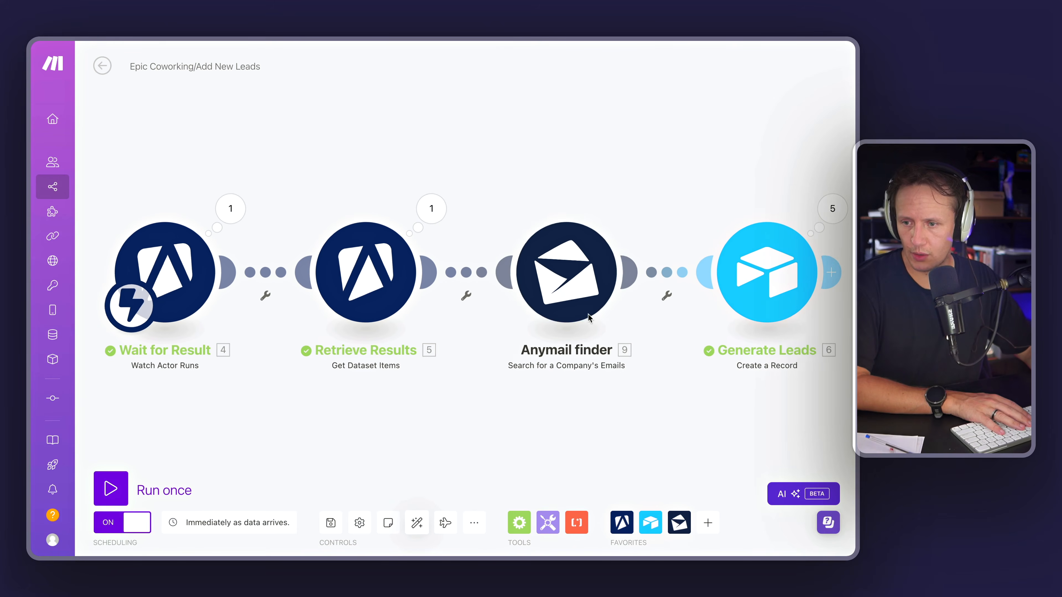
Step: Configure the Anymail finder module to search by Domain, mapping the scraped website field, and save it
left_click(567, 294)
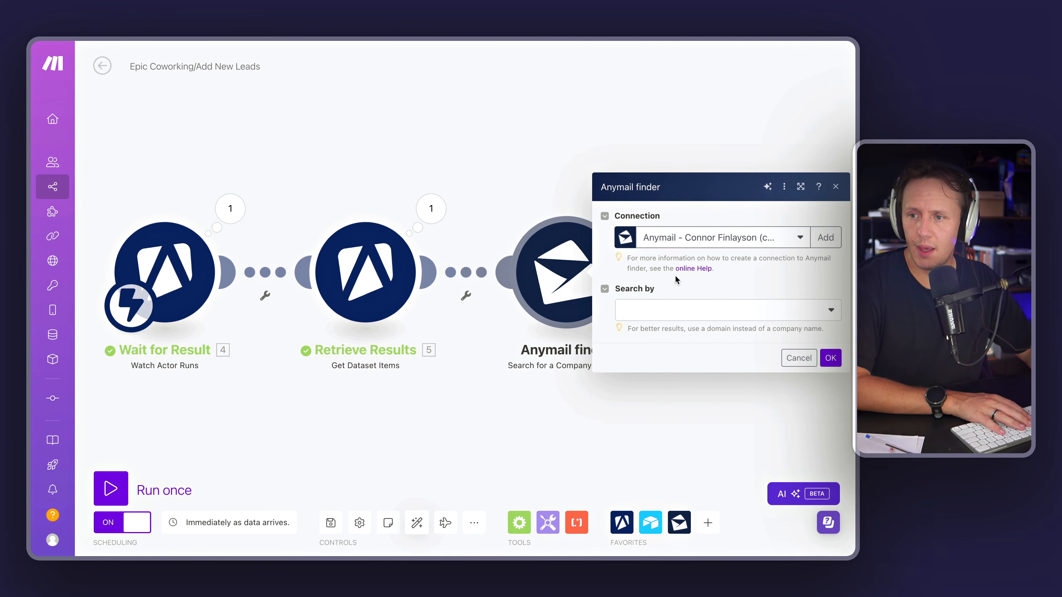
left_click(656, 322)
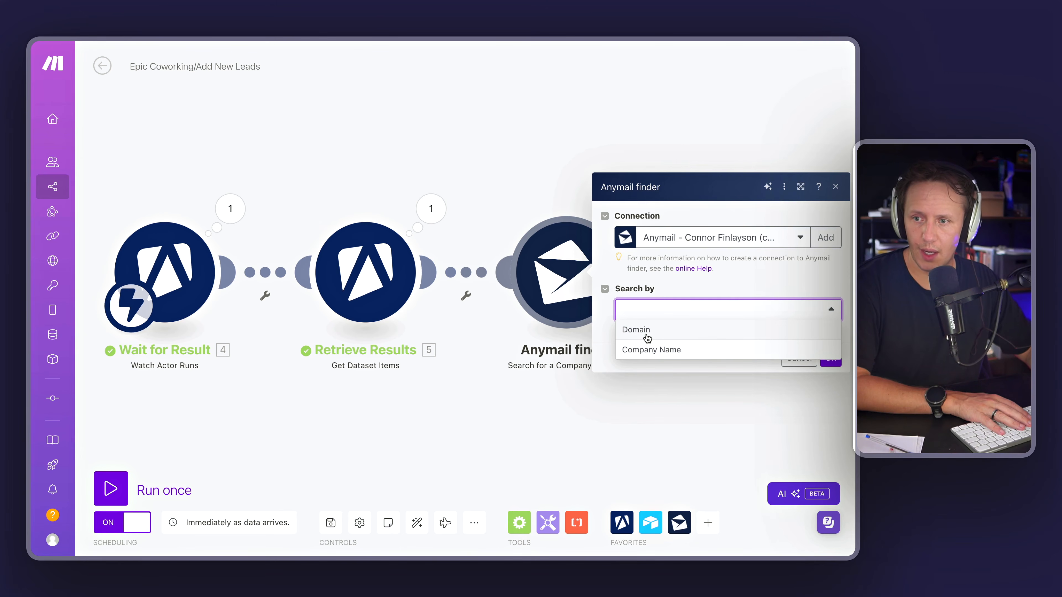
left_click(647, 331)
left_click(660, 362)
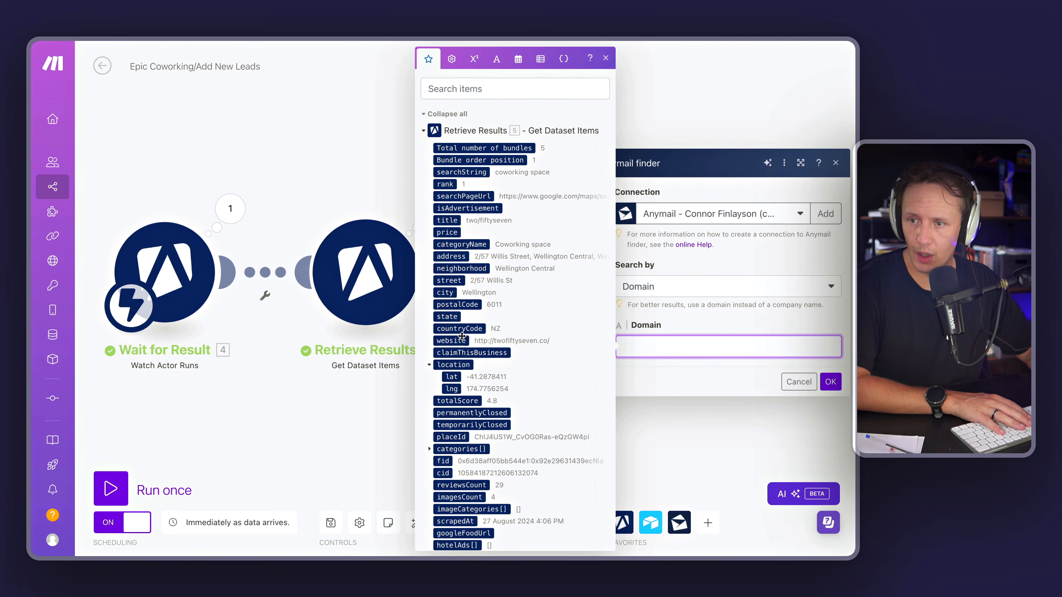
left_click(451, 339)
left_click(830, 382)
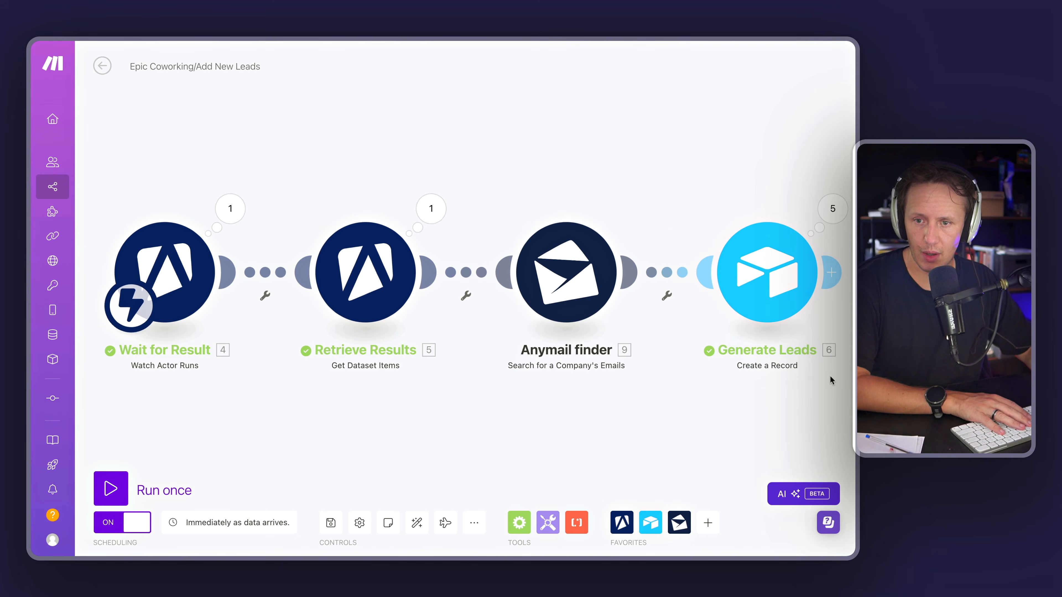